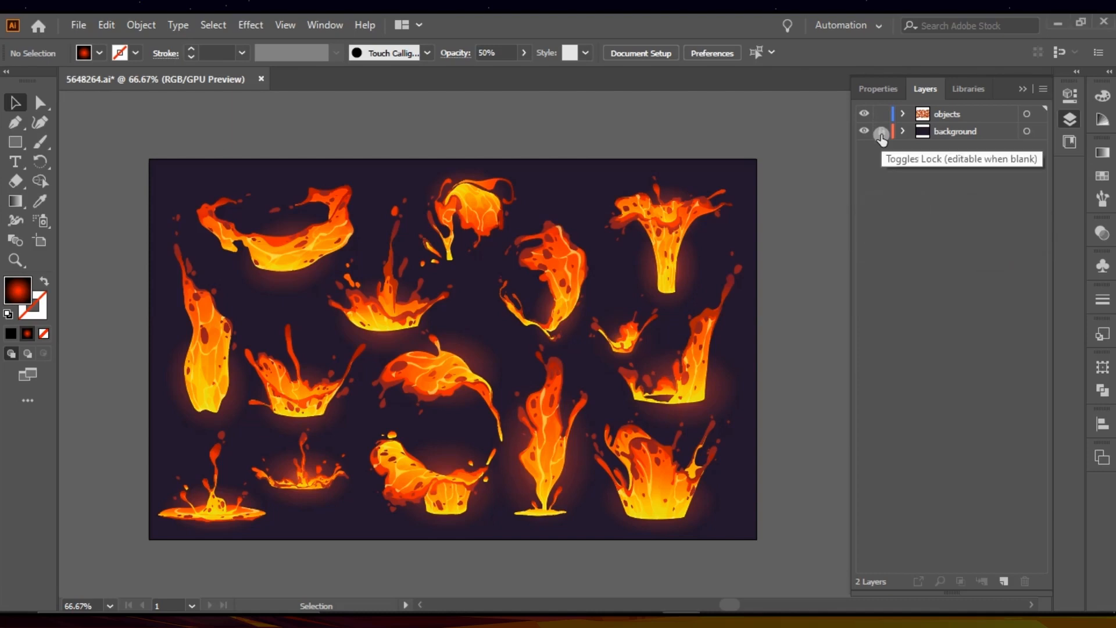
Step: Lock the background layer and ungroup all the artwork on the objects layer
{"action": "left_click", "coordinate": [882, 132]}
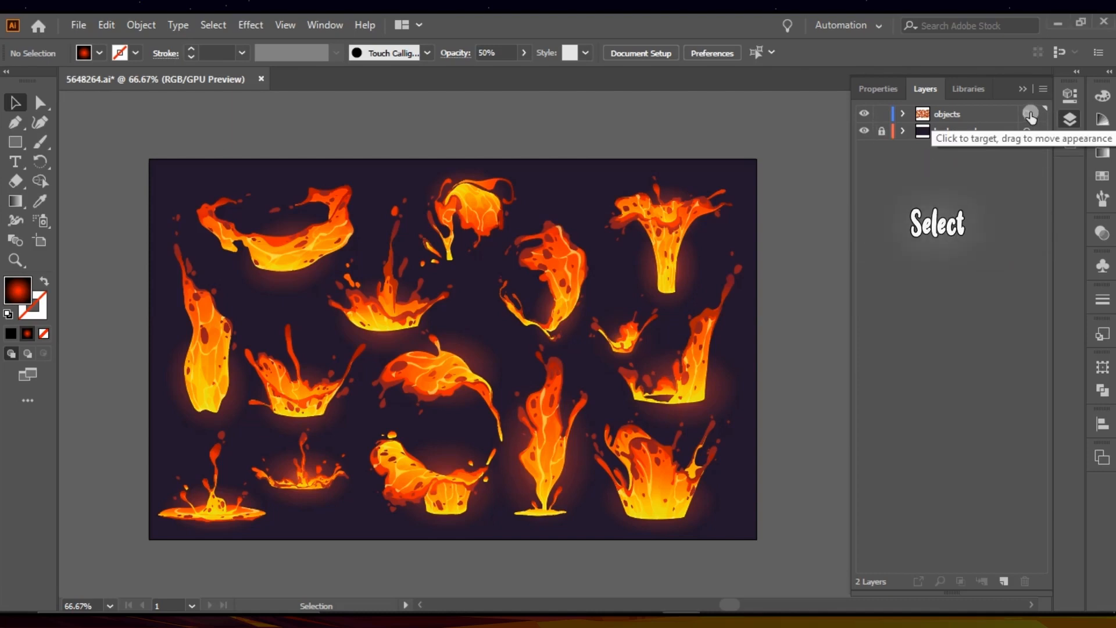
{"action": "left_click", "coordinate": [1031, 114]}
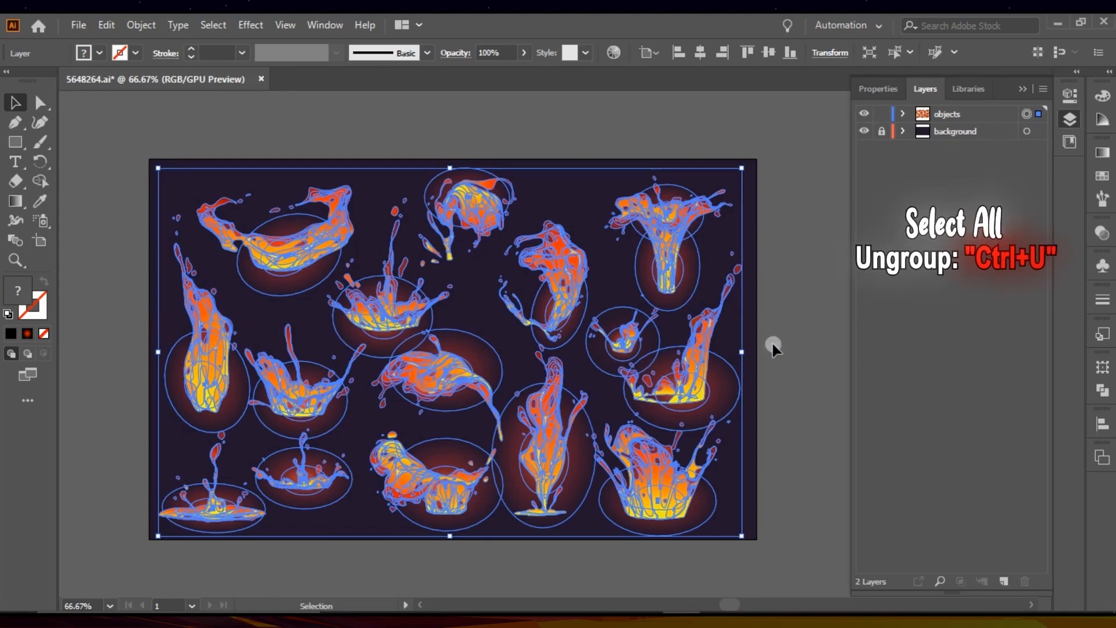
{"action": "key", "text": "ctrl+u"}
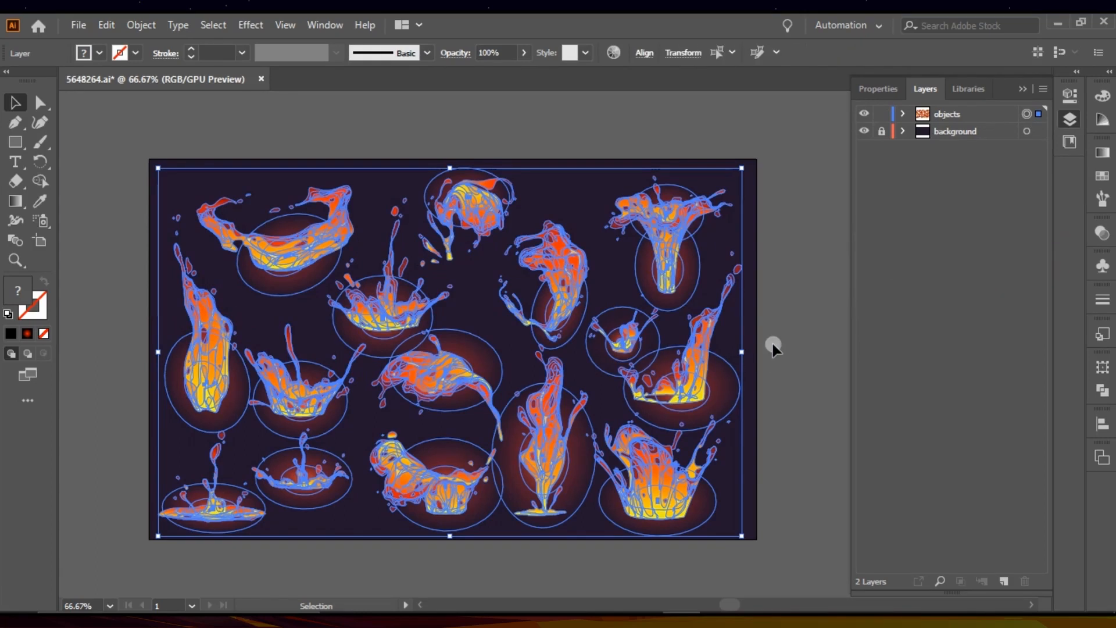
Step: Delete all the lava splashes except the tall column near the artboard's left edge
{"action": "left_click", "coordinate": [212, 319], "text": "shift"}
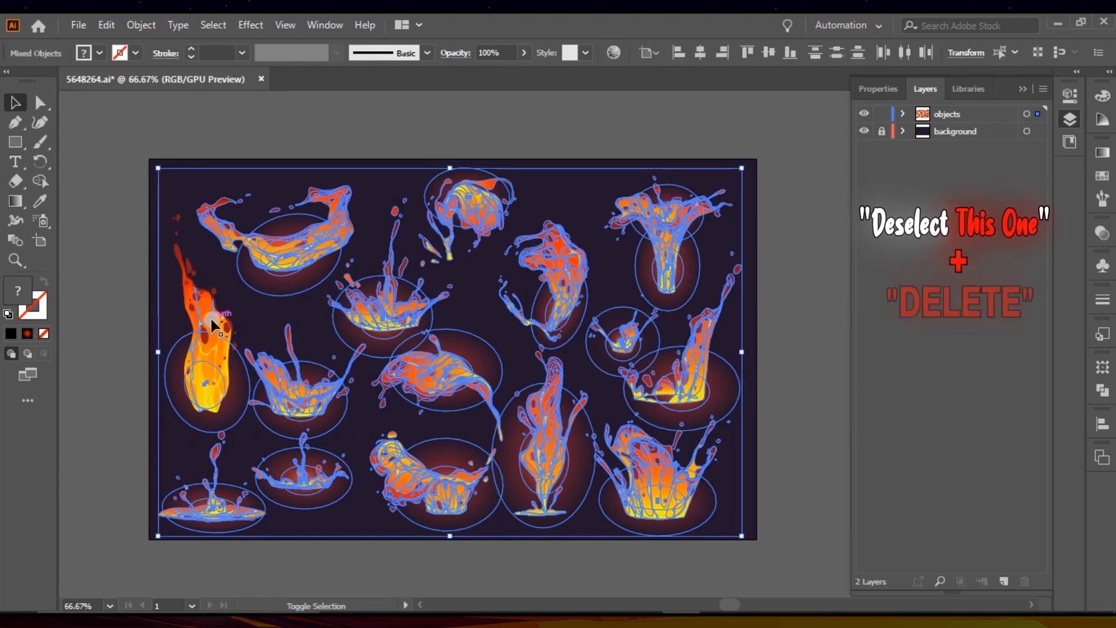
{"action": "key", "text": "Delete"}
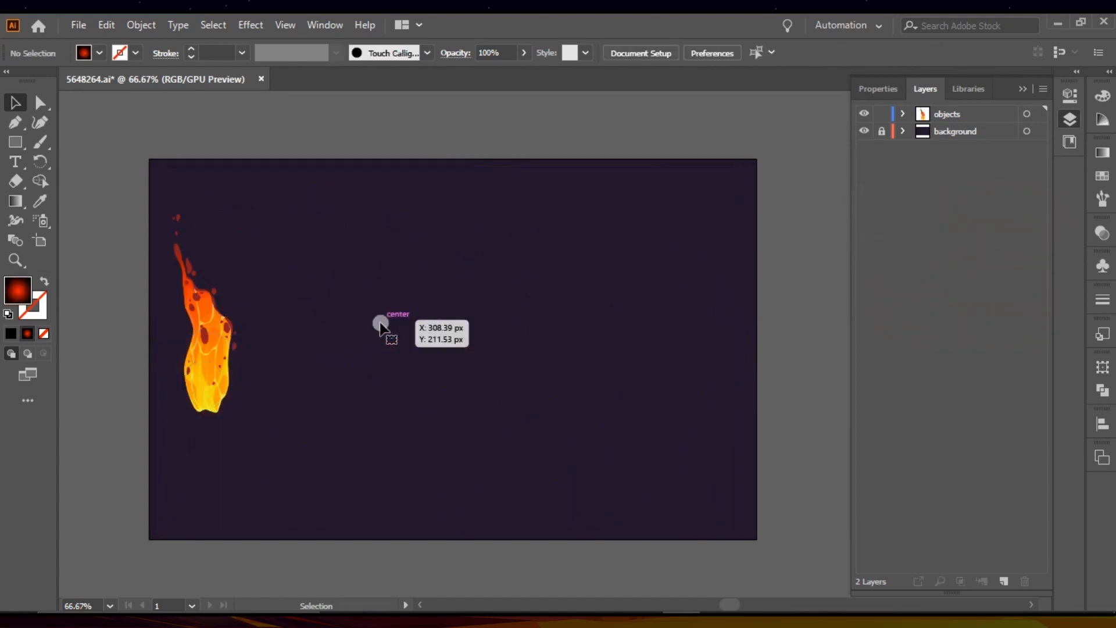
Step: Center the lava column horizontally and vertically on the artboard and enlarge it proportionally to nearly fill the artboard's height
{"action": "left_click", "coordinate": [222, 326]}
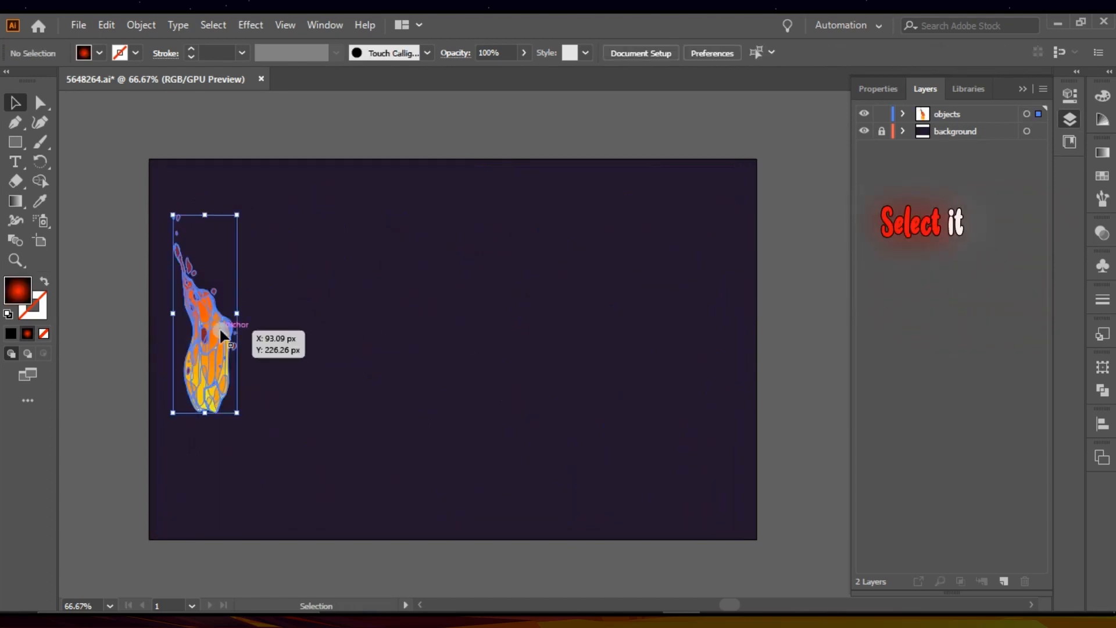
{"action": "left_click", "coordinate": [701, 53]}
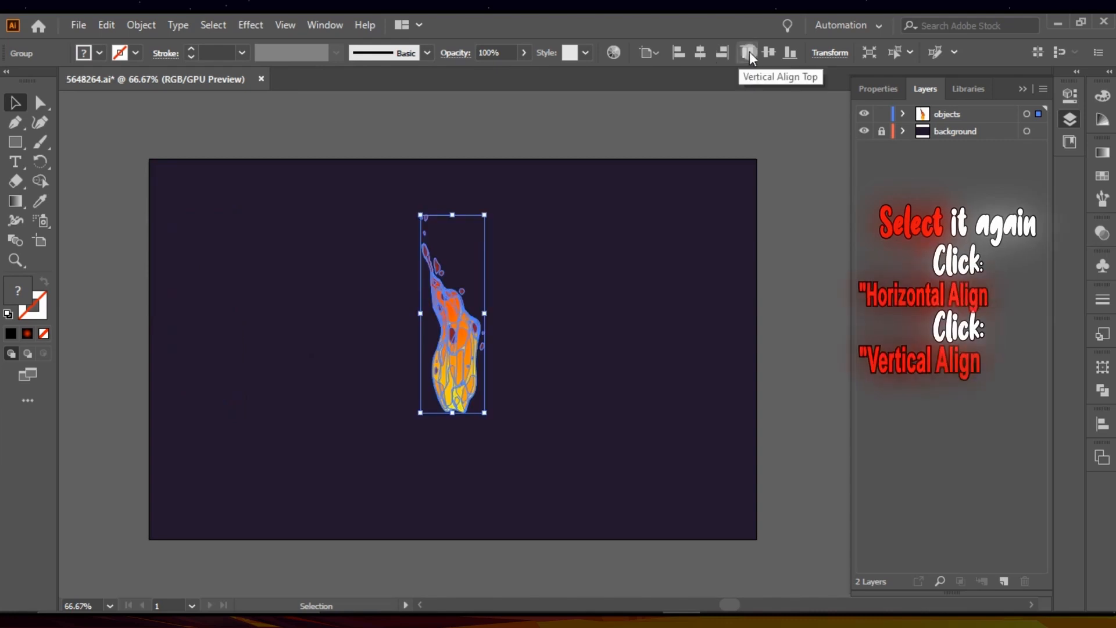
{"action": "left_click", "coordinate": [768, 53]}
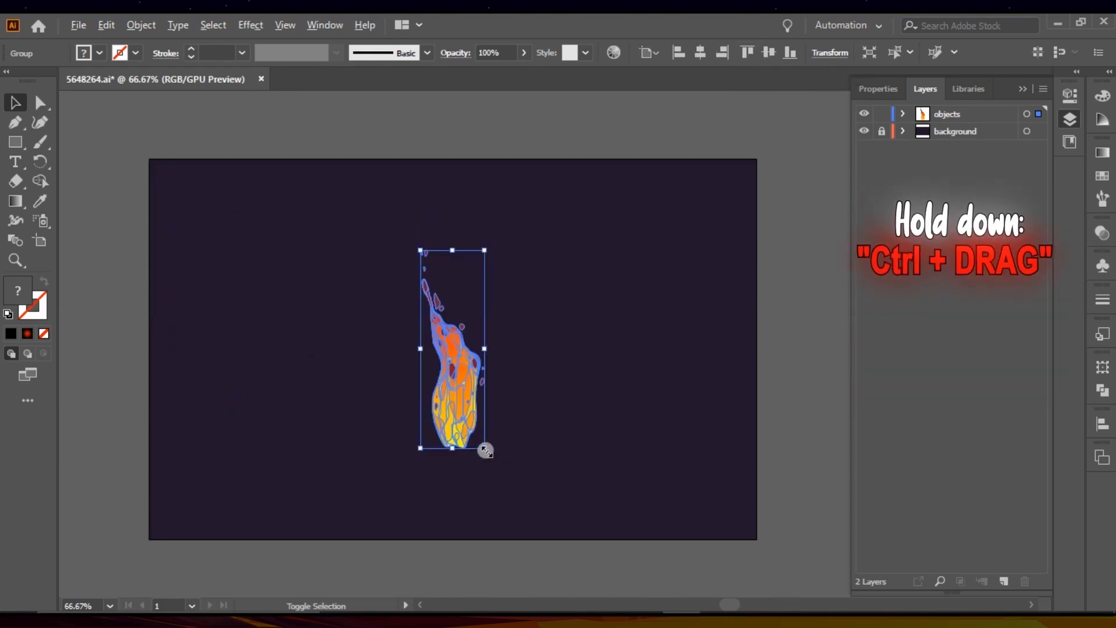
{"action": "left_click_drag", "start_coordinate": [484, 449], "coordinate": [549, 526]}
{"action": "left_click", "coordinate": [786, 390]}
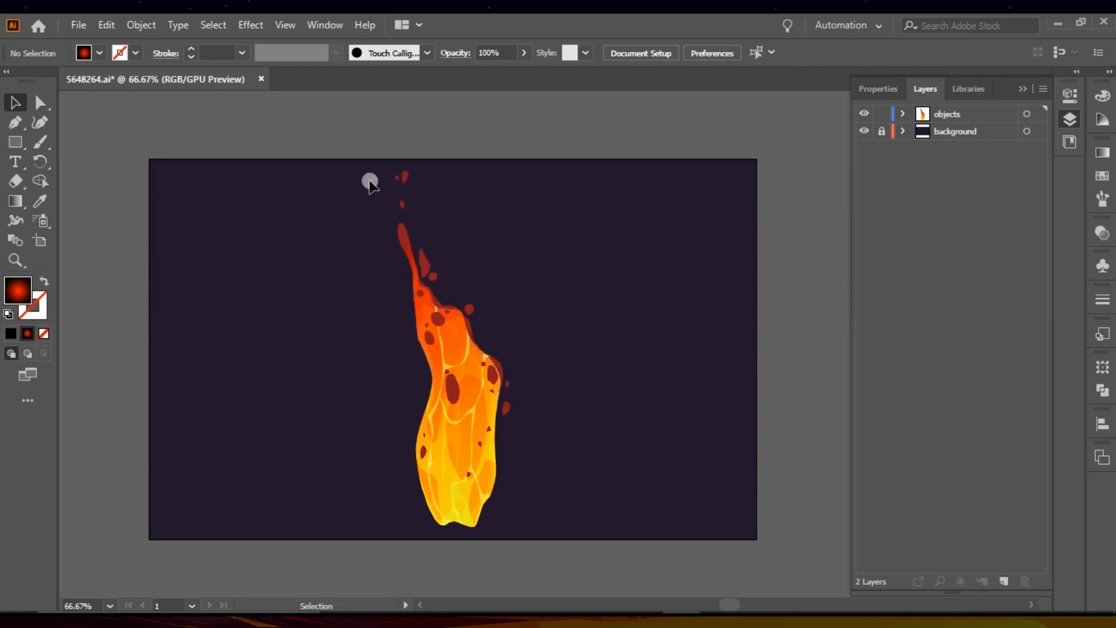
Step: Delete the loose dark red droplets around the lava column and the larger dark red spots on its body with Direct Selection
{"action": "left_click", "coordinate": [39, 101]}
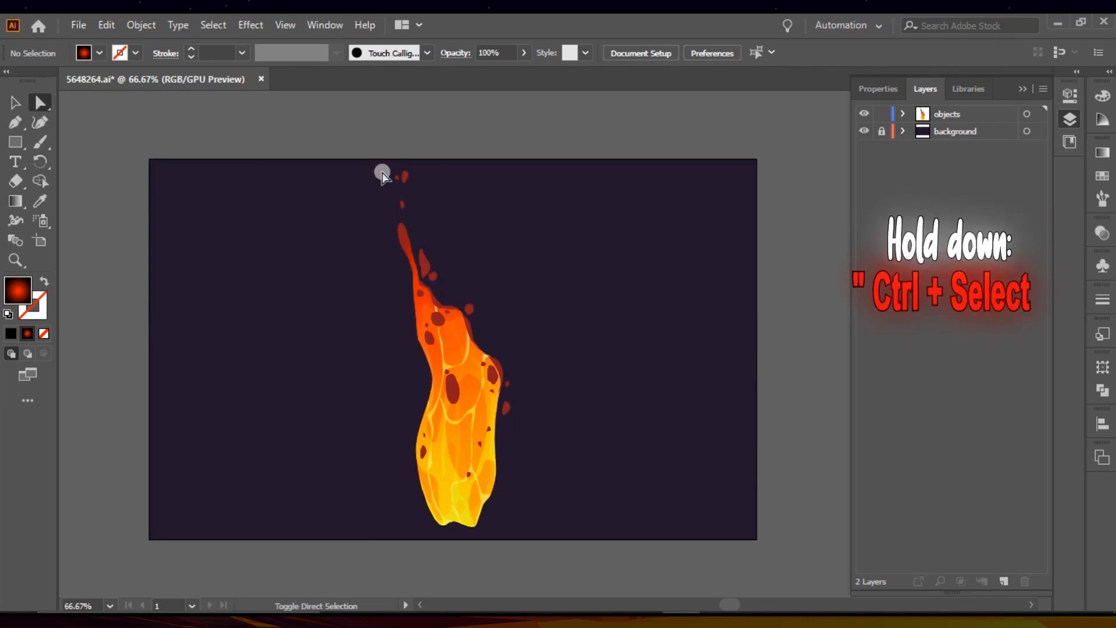
{"action": "left_click_drag", "start_coordinate": [381, 171], "coordinate": [424, 212]}
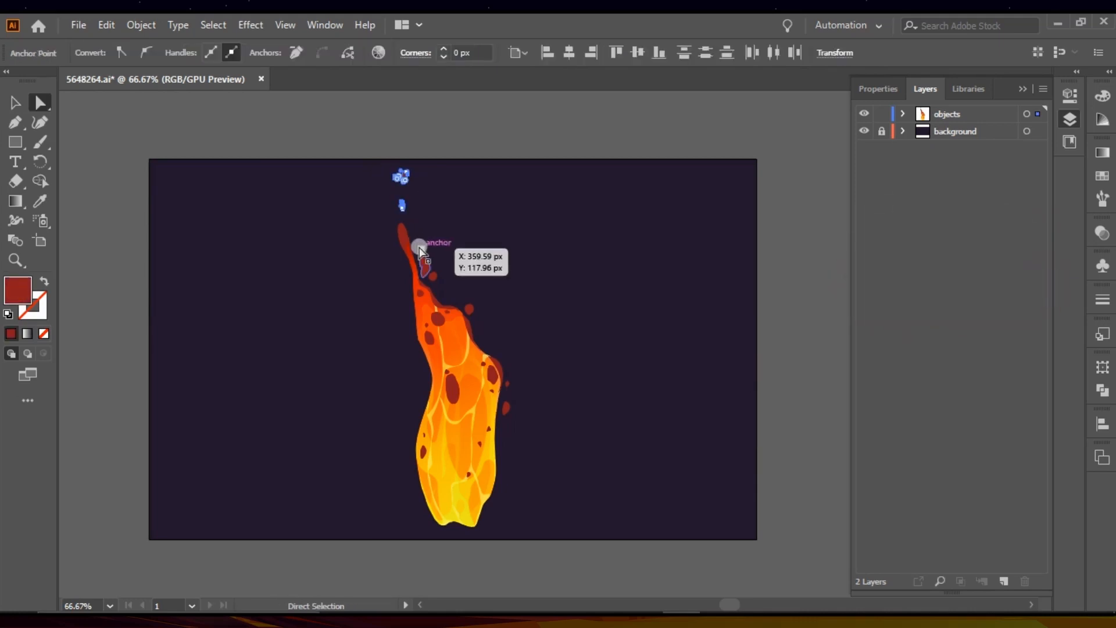
{"action": "left_click", "coordinate": [426, 265], "text": "shift"}
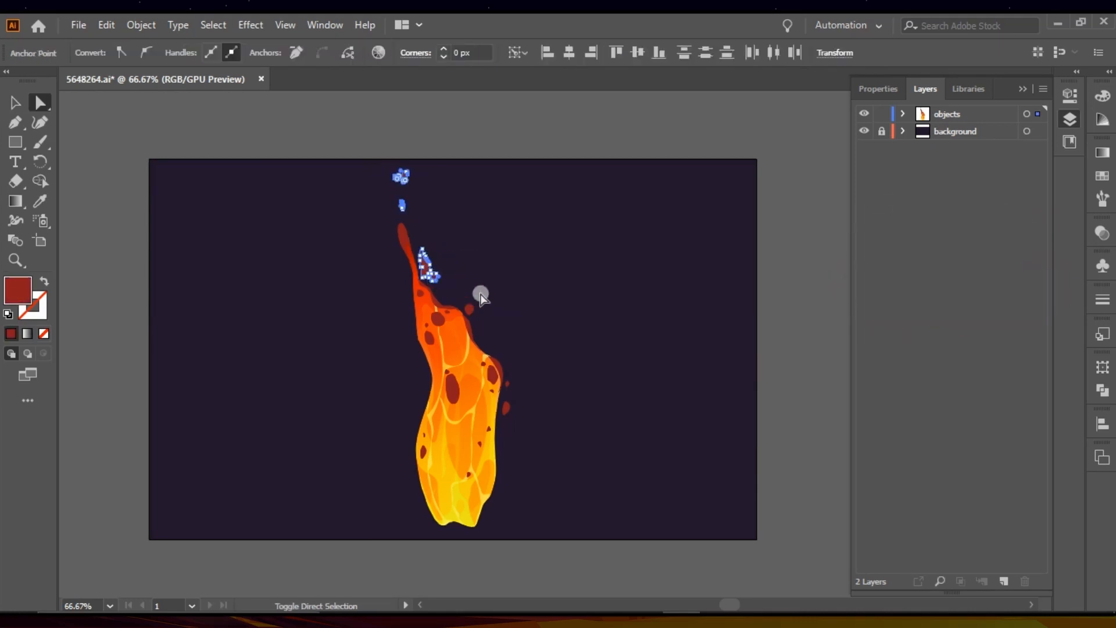
{"action": "left_click", "coordinate": [471, 310], "text": "shift"}
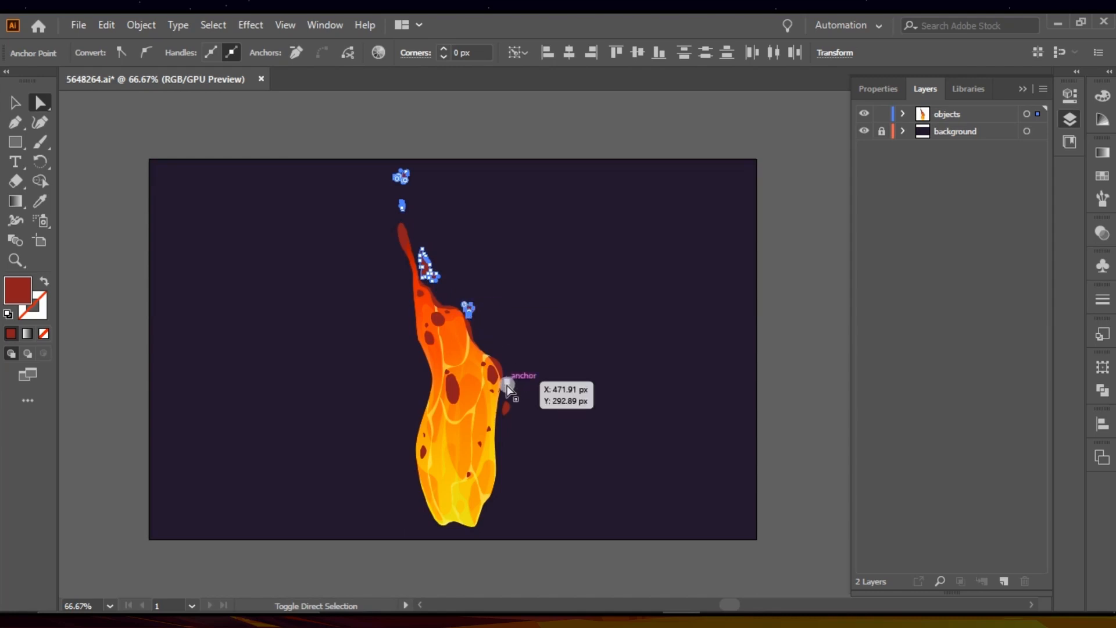
{"action": "left_click", "coordinate": [507, 386], "text": "shift"}
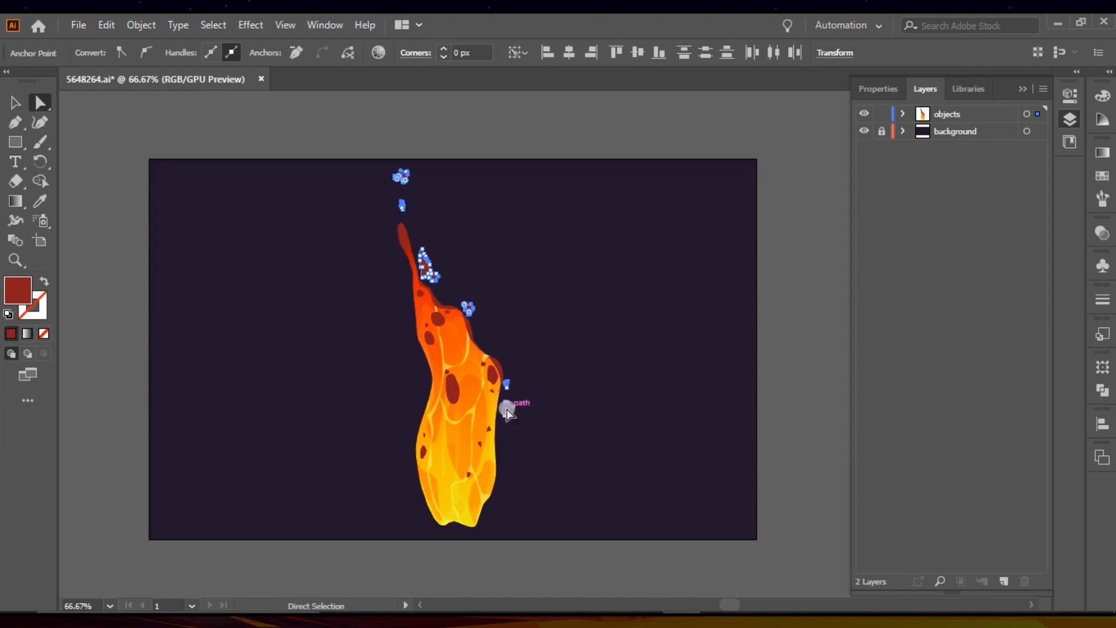
{"action": "left_click", "coordinate": [452, 387], "text": "shift"}
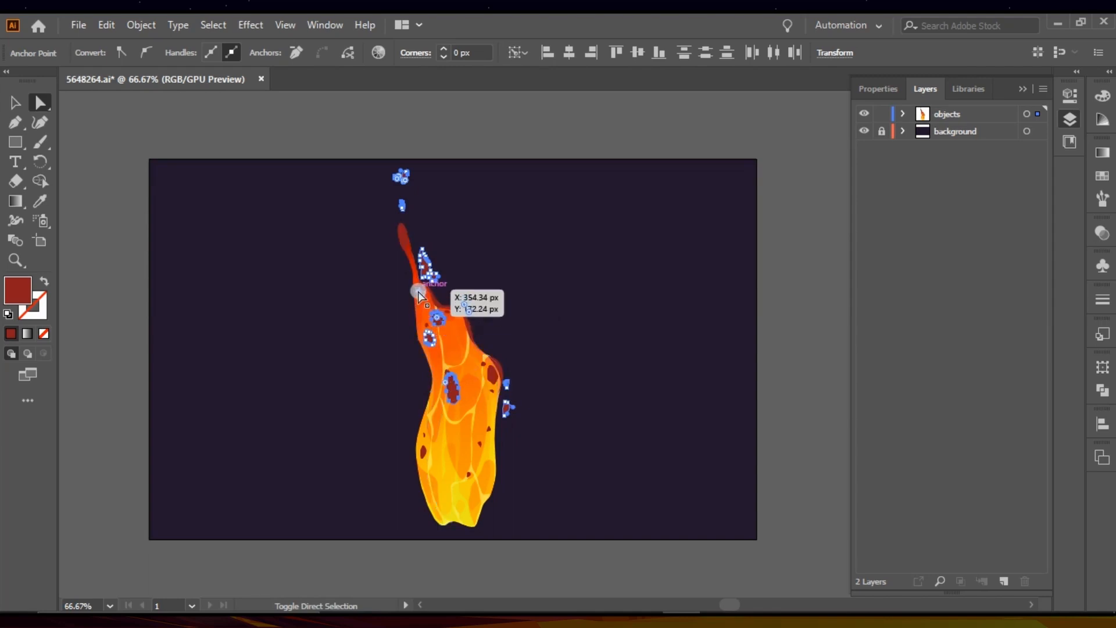
{"action": "left_click", "coordinate": [419, 294], "text": "shift"}
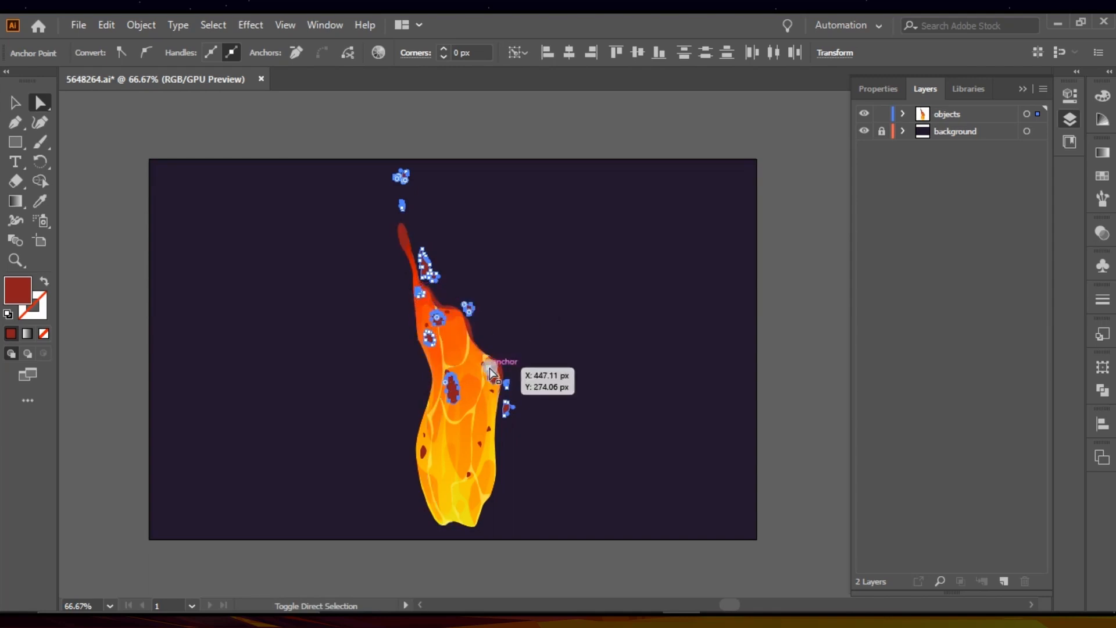
{"action": "left_click", "coordinate": [479, 446], "text": "shift"}
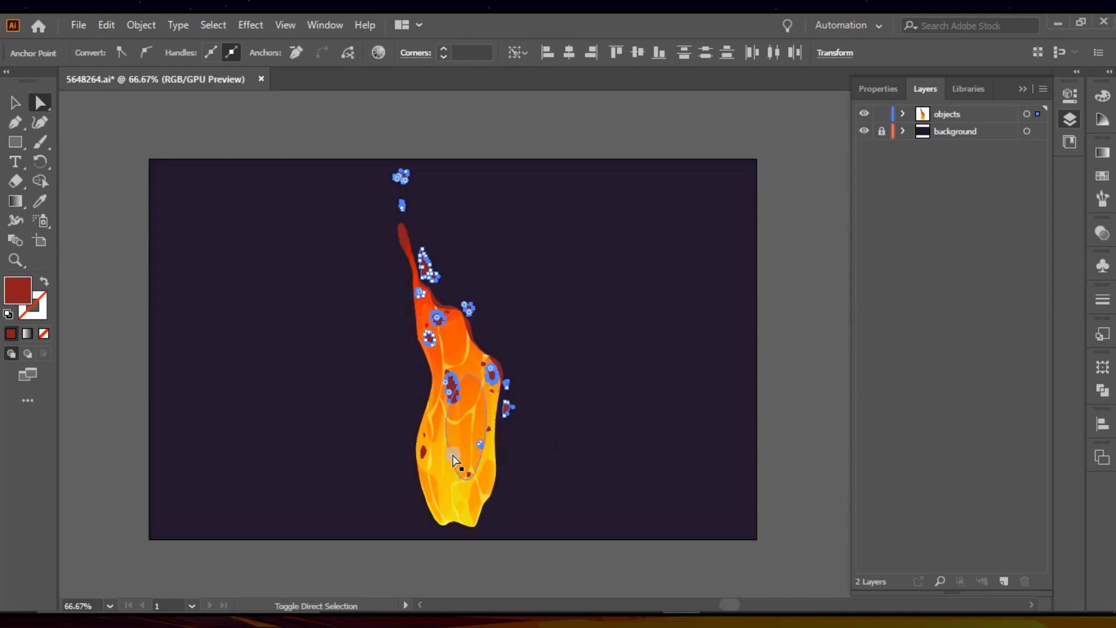
{"action": "left_click", "coordinate": [424, 456], "text": "shift"}
{"action": "left_click", "coordinate": [425, 437], "text": "shift"}
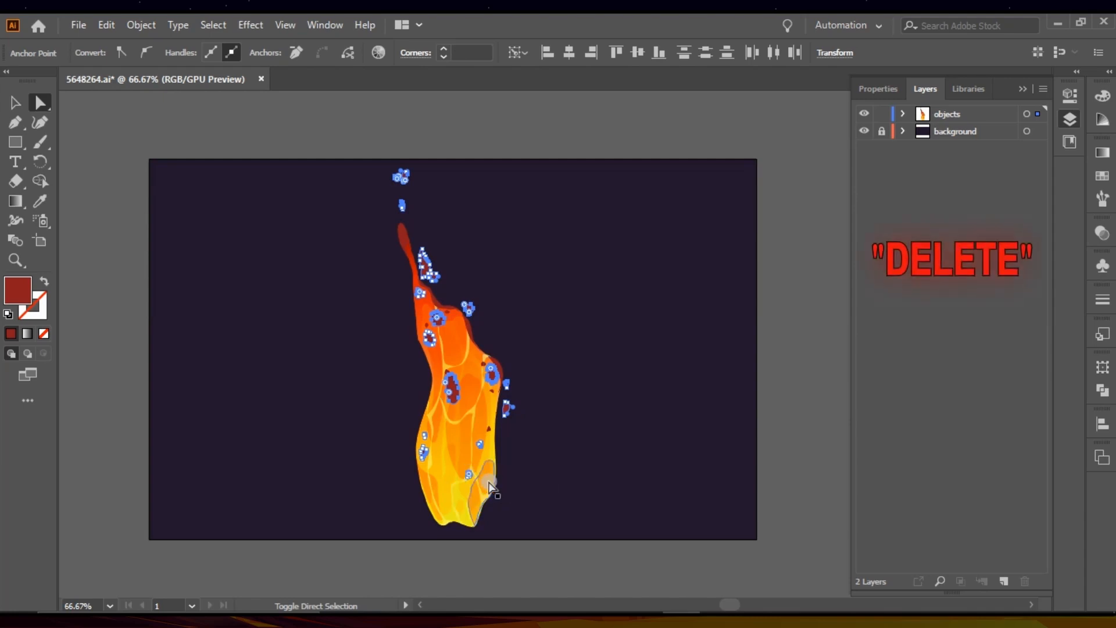
{"action": "key", "text": "Delete"}
Step: Delete the remaining small dark red spots, the dark red edge shapes and the red shading over the lava column's upper part
{"action": "key", "text": "alt+plus"}
{"action": "key", "text": "alt+plus"}
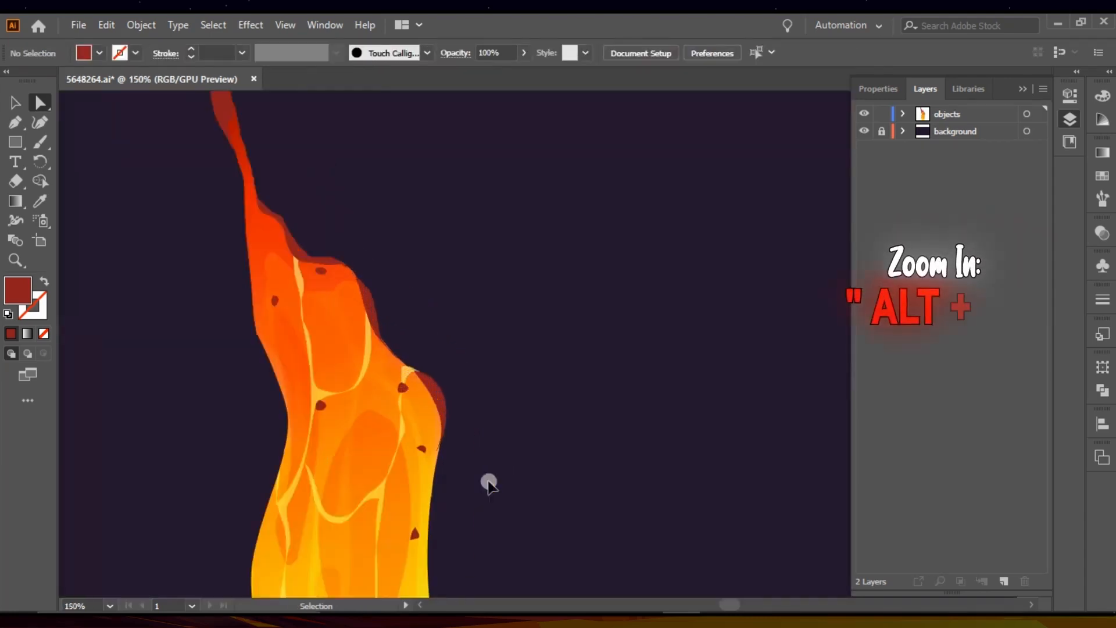
{"action": "scroll", "coordinate": [488, 484], "scroll_direction": "left", "scroll_amount": 3}
{"action": "scroll", "coordinate": [488, 484], "scroll_direction": "down", "scroll_amount": 2}
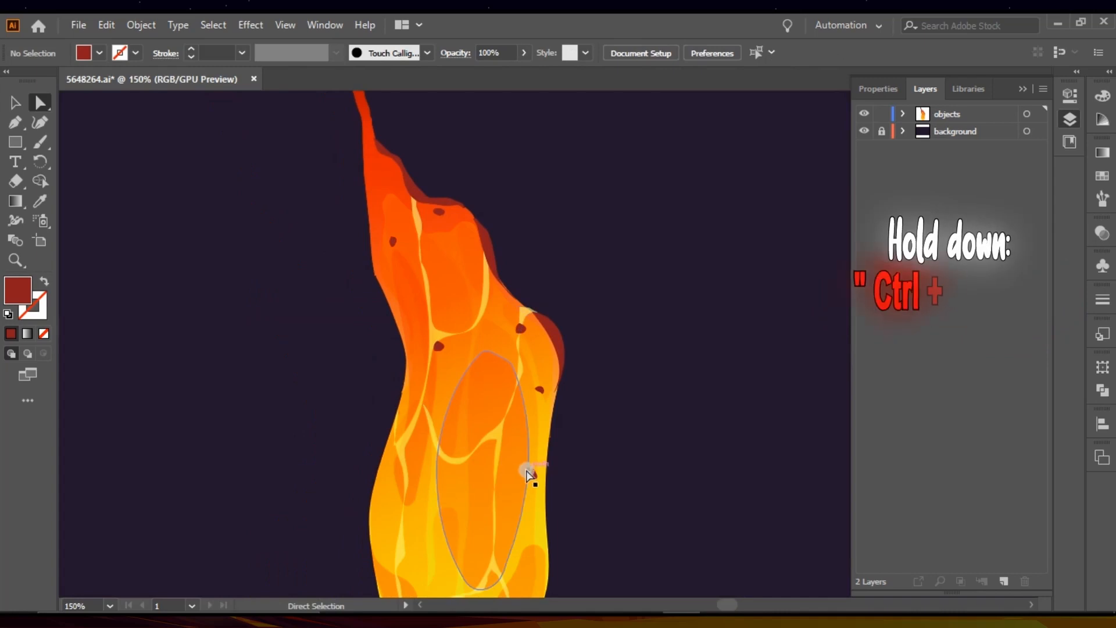
{"action": "left_click", "coordinate": [531, 476], "text": "ctrl"}
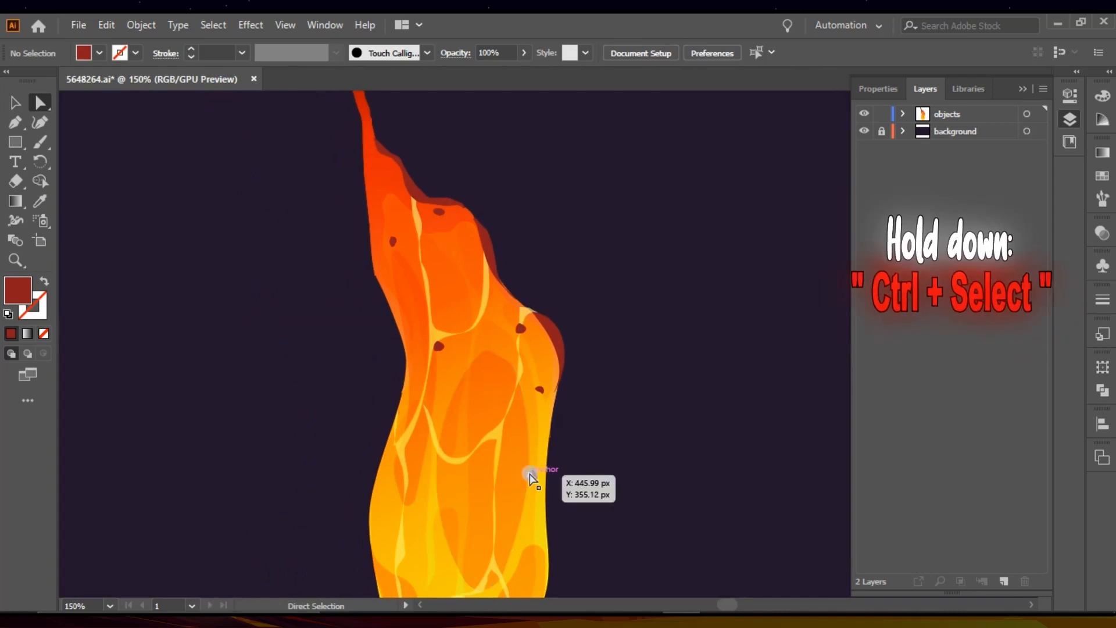
{"action": "left_click", "coordinate": [541, 388], "text": "ctrl+shift"}
{"action": "left_click", "coordinate": [521, 330], "text": "ctrl+shift"}
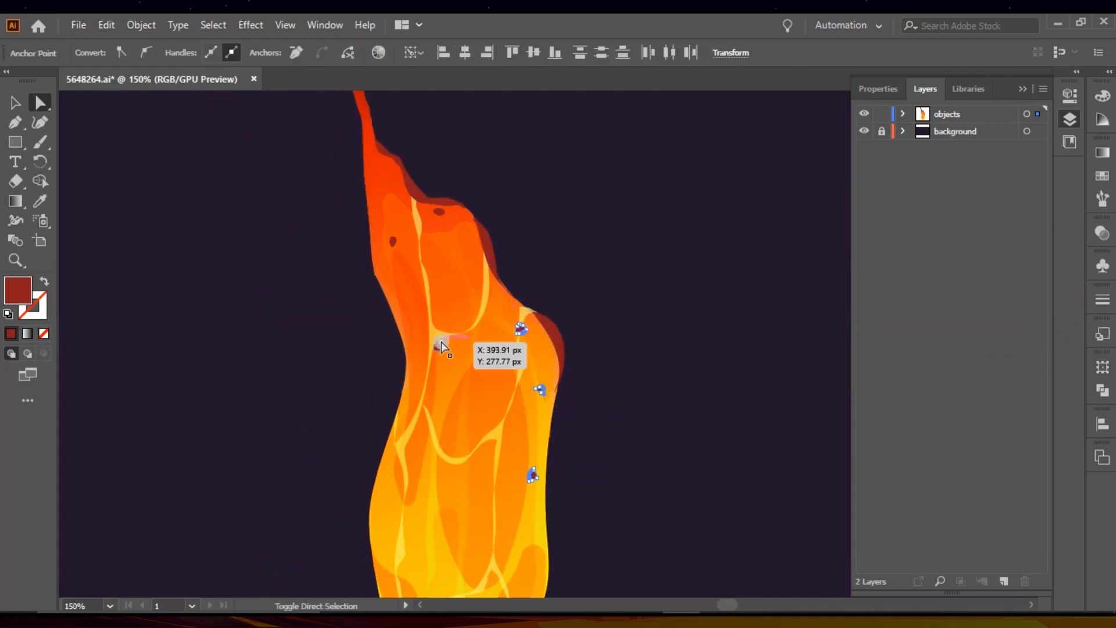
{"action": "left_click", "coordinate": [440, 347], "text": "ctrl+shift"}
{"action": "left_click", "coordinate": [393, 239], "text": "ctrl+shift"}
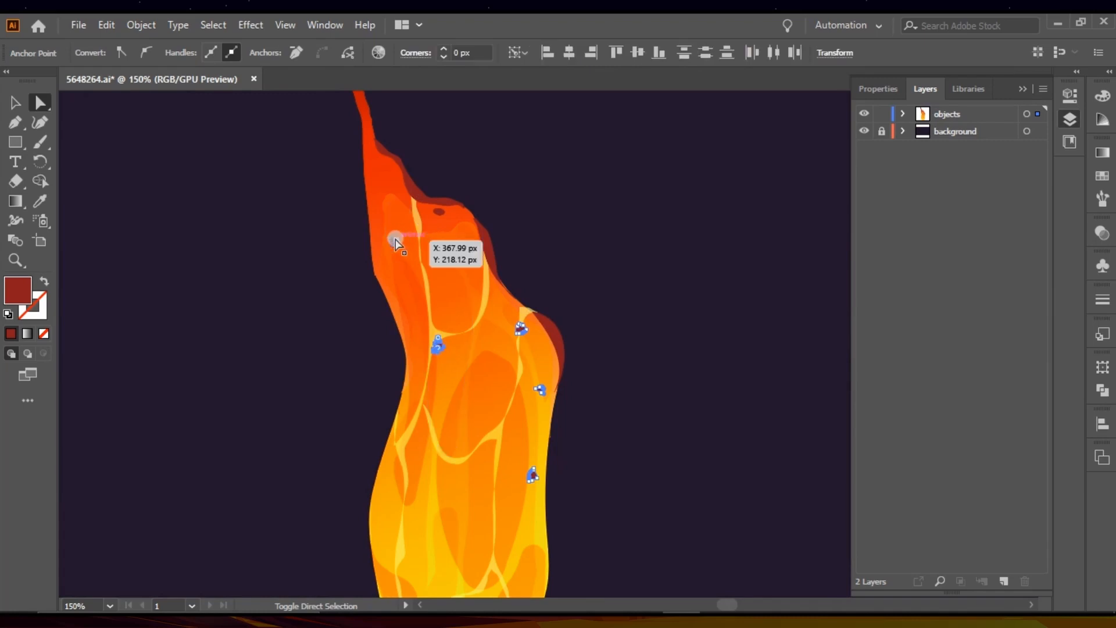
{"action": "left_click_drag", "start_coordinate": [426, 232], "coordinate": [441, 212]}
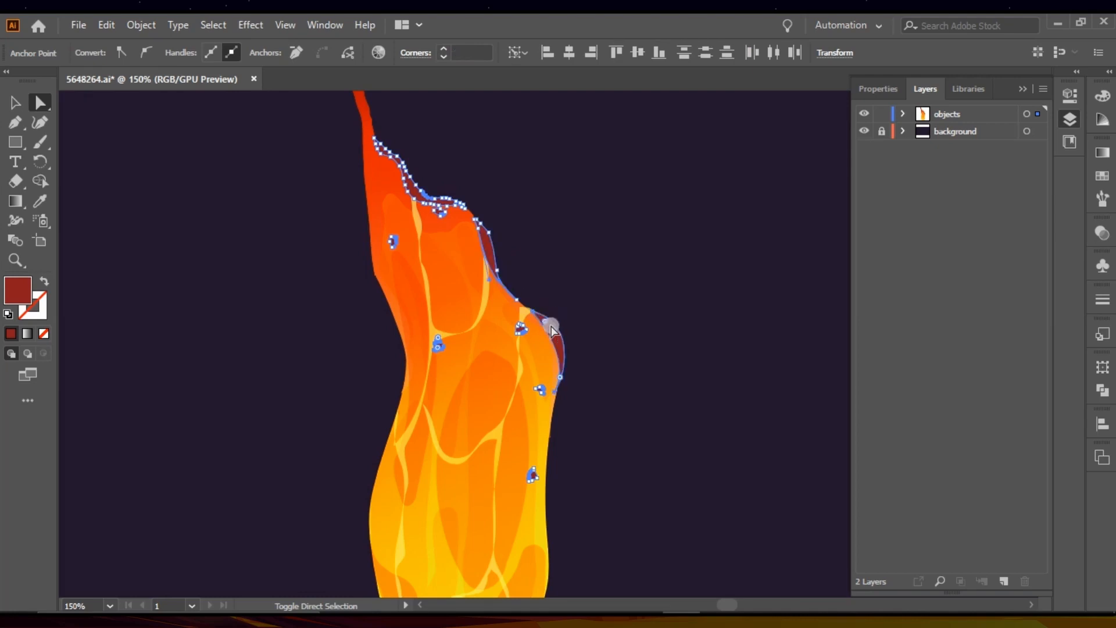
{"action": "left_click", "coordinate": [370, 158], "text": "ctrl+shift"}
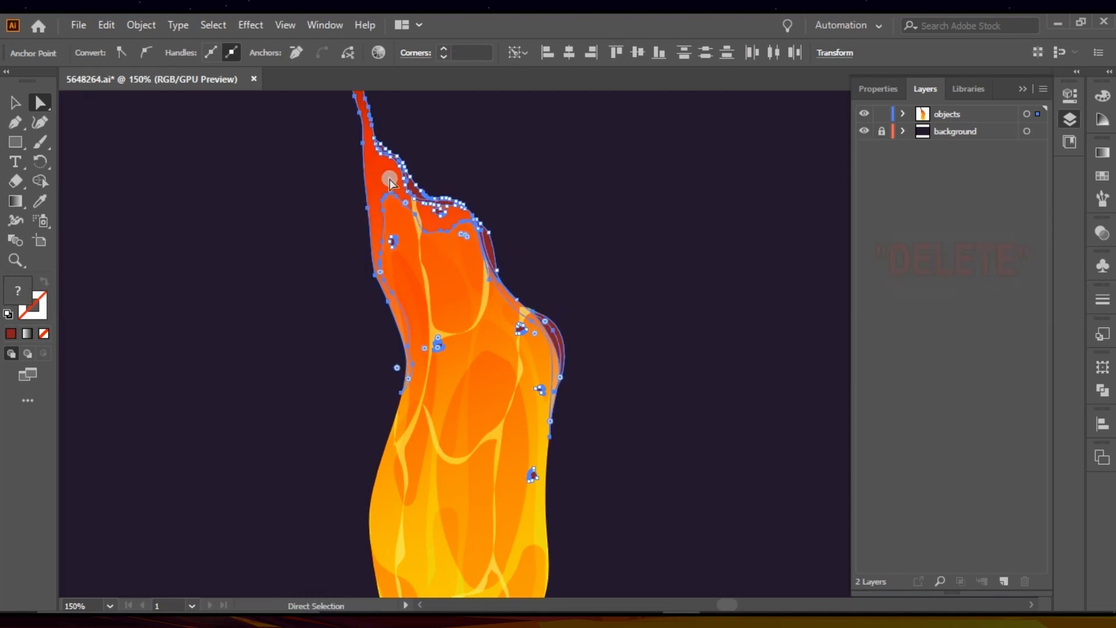
{"action": "key", "text": "Delete"}
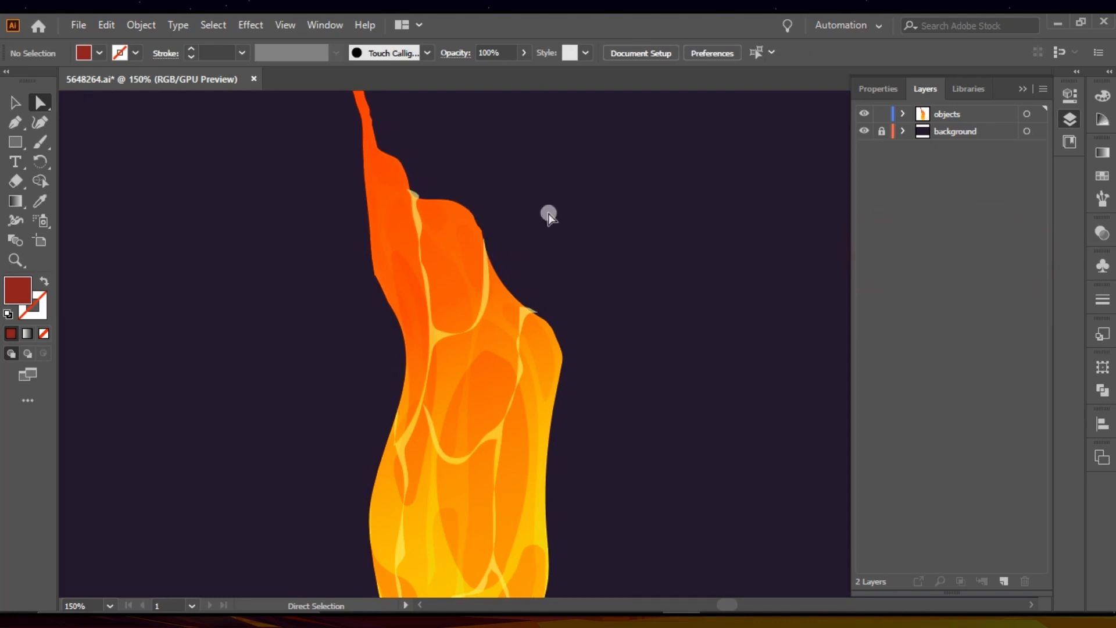
Step: Delete the dark red shape covering the lava column's upper tip
{"action": "scroll", "coordinate": [548, 215], "scroll_direction": "down", "scroll_amount": 1}
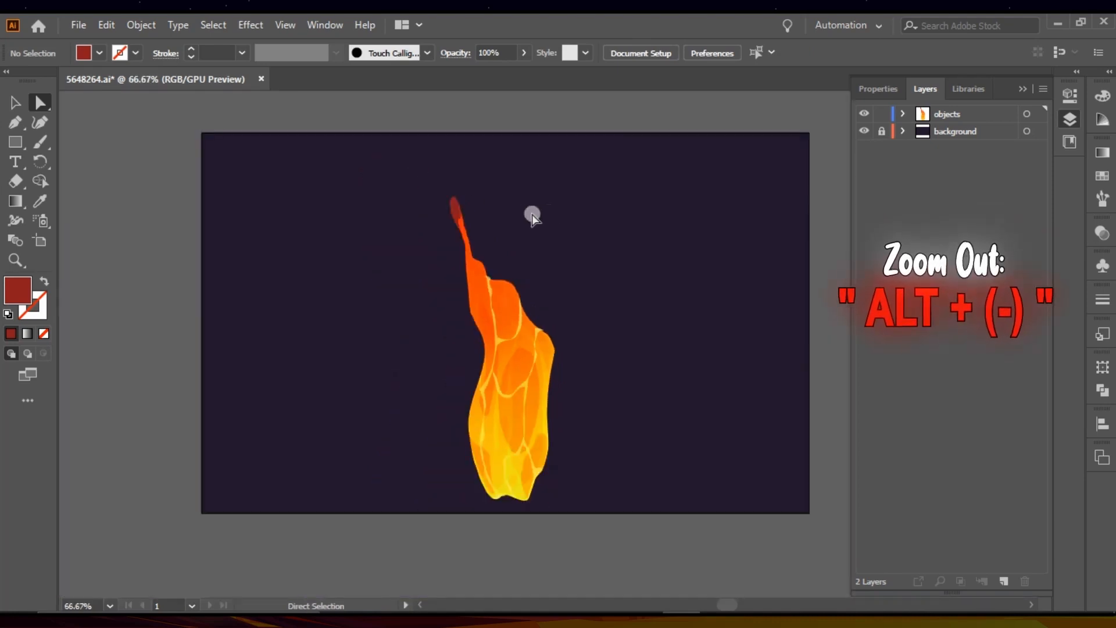
{"action": "left_click", "coordinate": [456, 208]}
{"action": "key", "text": "Delete"}
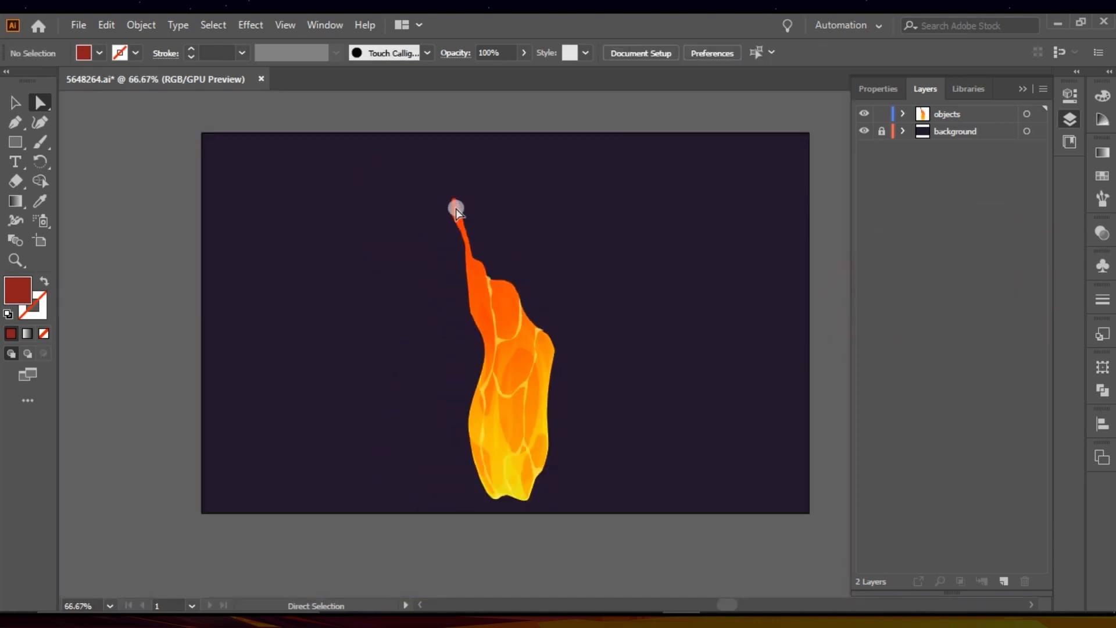
Step: Erase the thin tail at the top of the lava column with the Eraser tool, working on the whole objects layer
{"action": "left_click", "coordinate": [13, 180]}
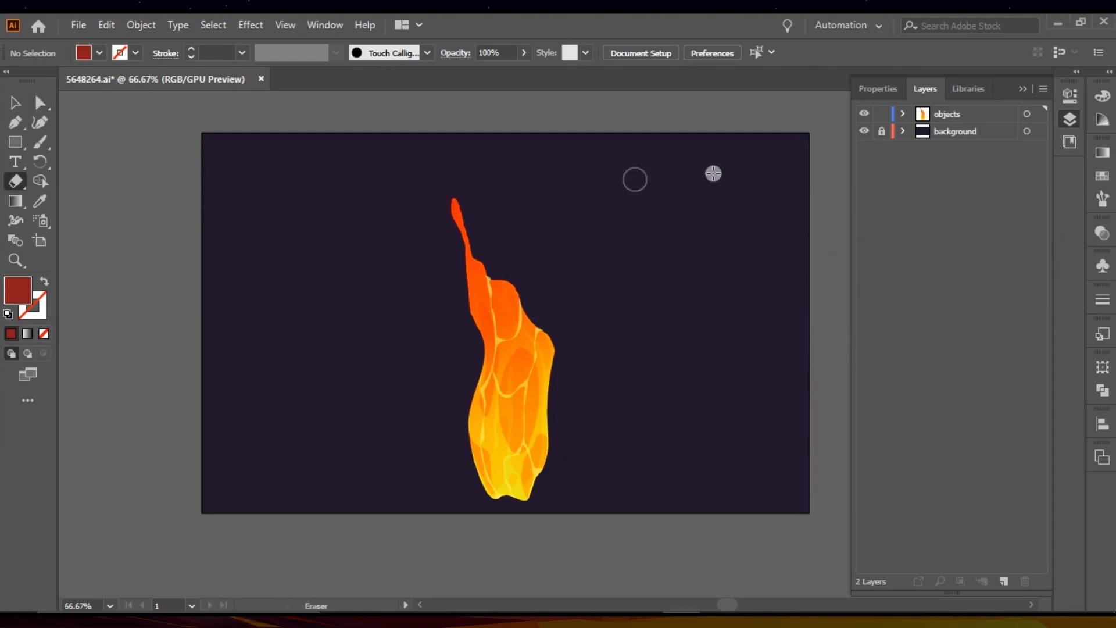
{"action": "left_click", "coordinate": [1023, 114]}
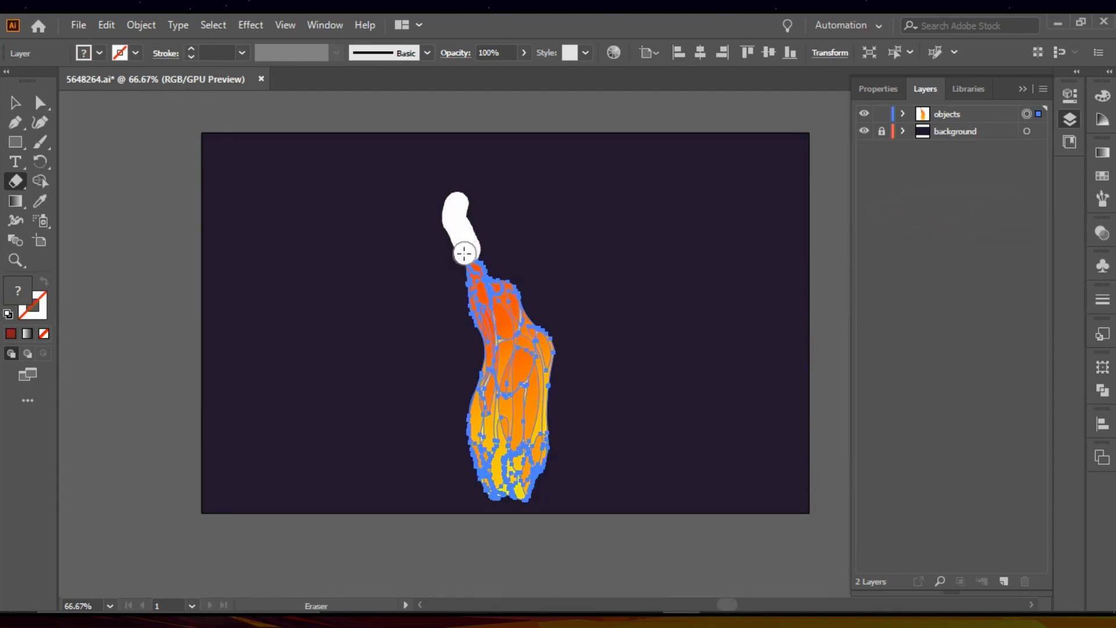
{"action": "left_click_drag", "start_coordinate": [464, 253], "coordinate": [464, 253]}
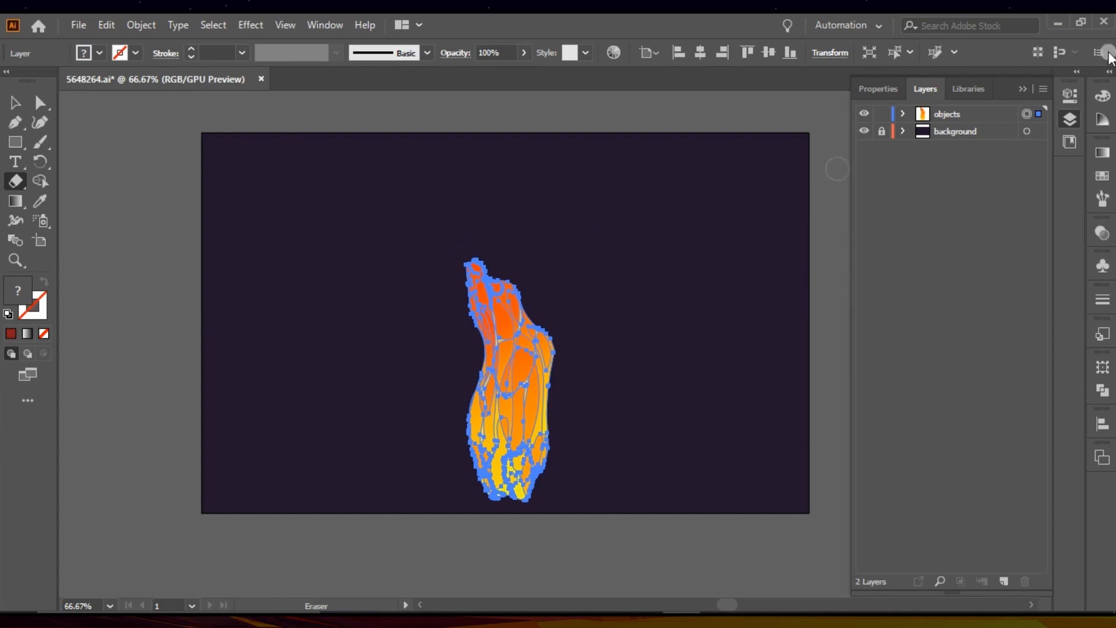
{"action": "left_click", "coordinate": [1025, 114], "text": "shift"}
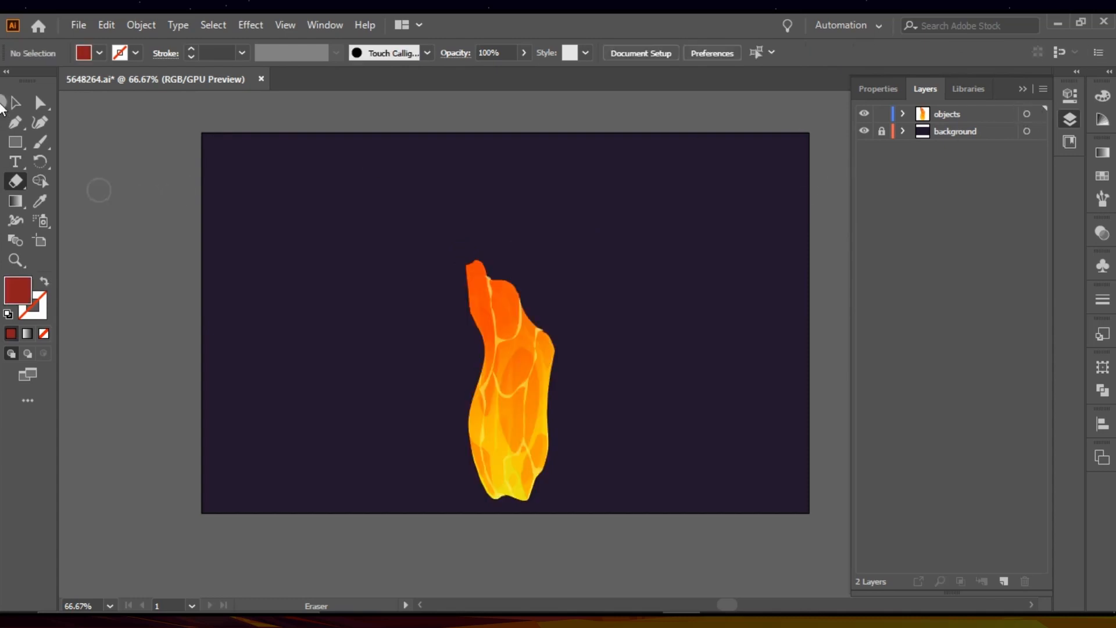
Step: Center the trimmed lava column horizontally and vertically on the artboard
{"action": "key", "text": "v"}
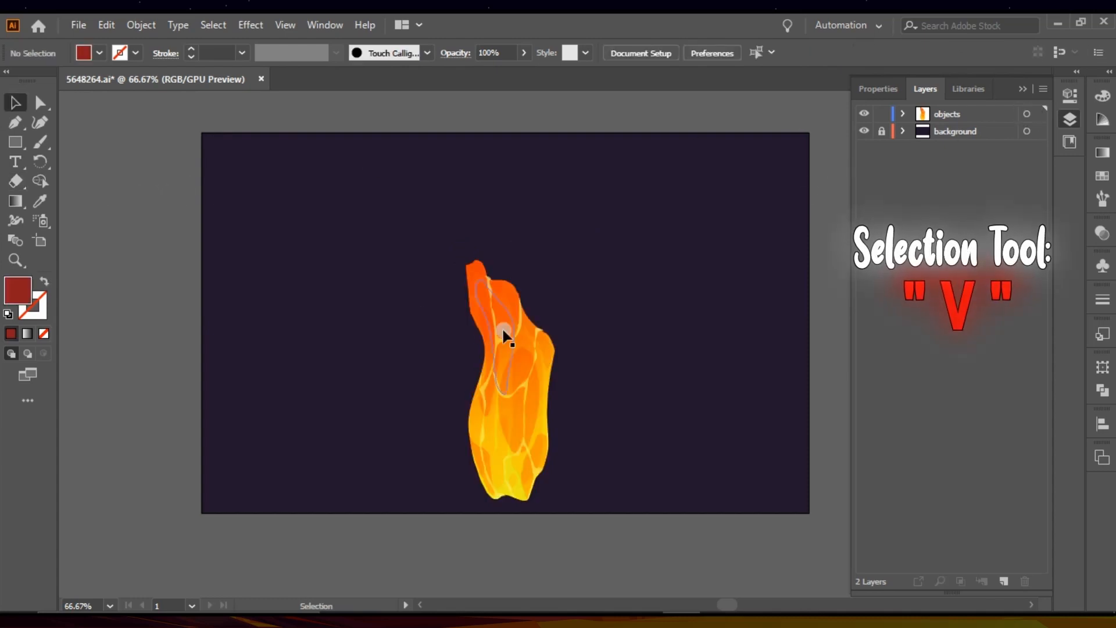
{"action": "left_click", "coordinate": [503, 332]}
{"action": "left_click", "coordinate": [747, 52]}
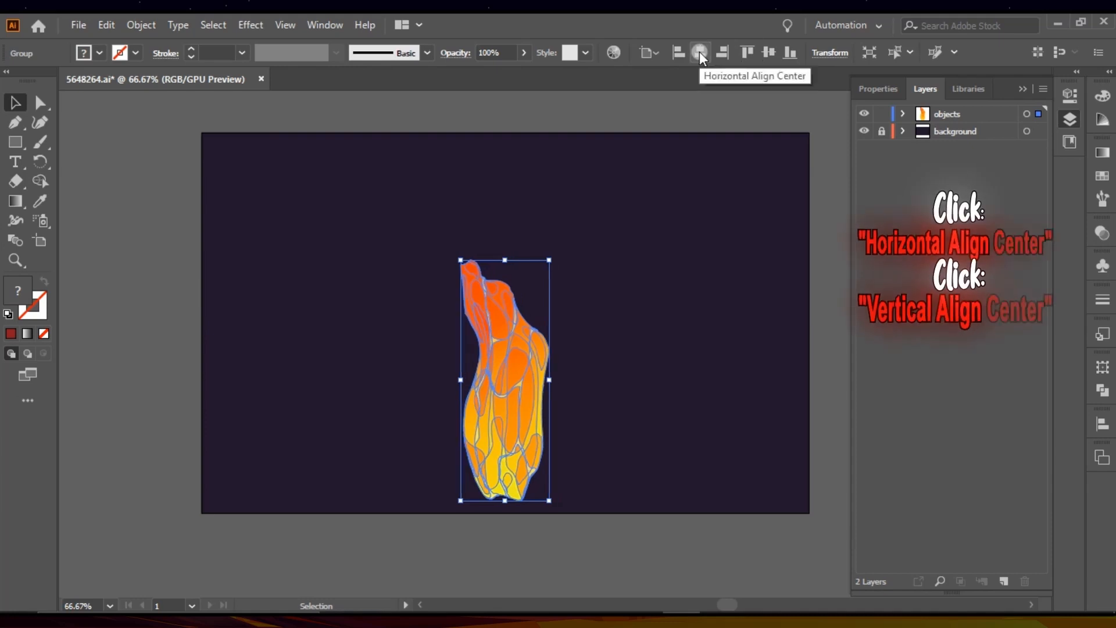
{"action": "left_click", "coordinate": [768, 52]}
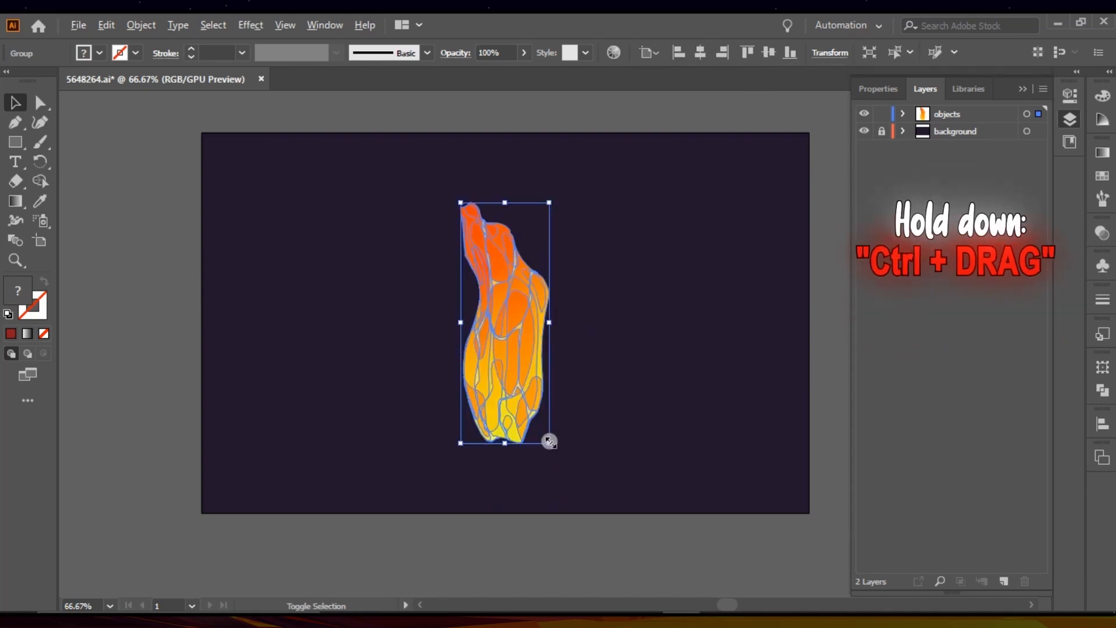
Step: Enlarge the lava column proportionally about its center until it nearly fills the artboard's height
{"action": "left_click_drag", "start_coordinate": [549, 442], "coordinate": [572, 486]}
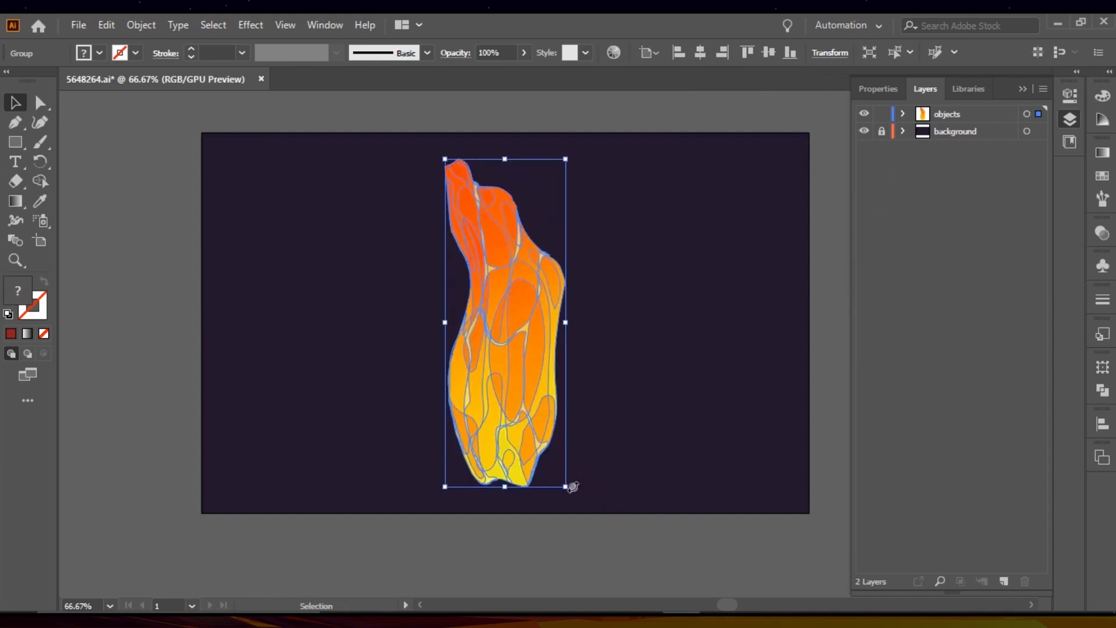
{"action": "left_click", "coordinate": [815, 322]}
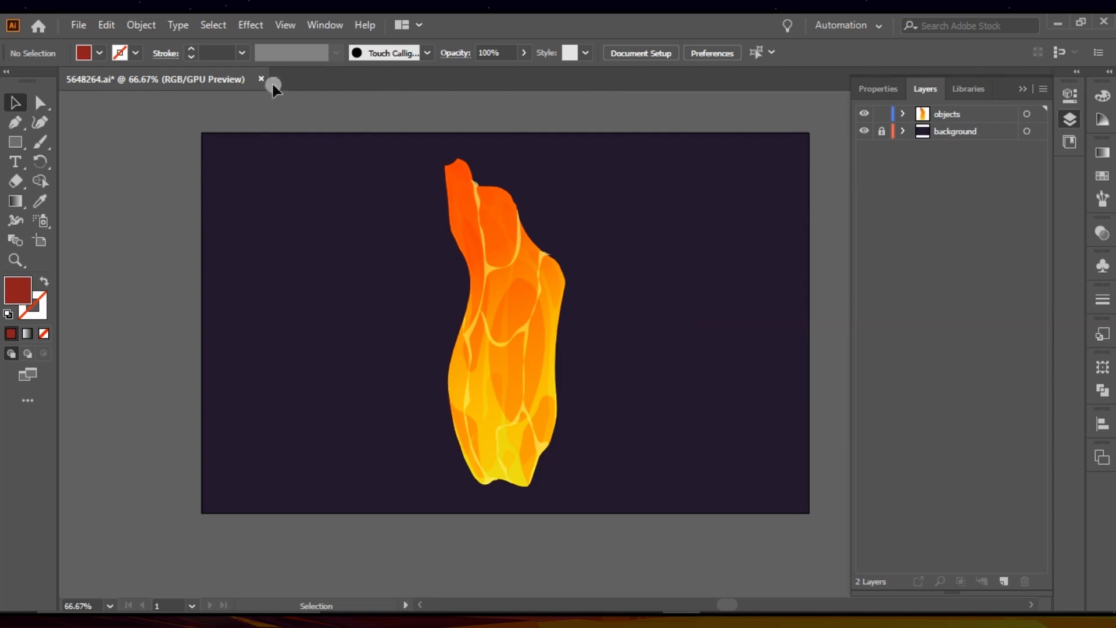
Step: Save the document as a new Adobe Illustrator file named Lava in the Videos > Lava folder
{"action": "left_click", "coordinate": [78, 28]}
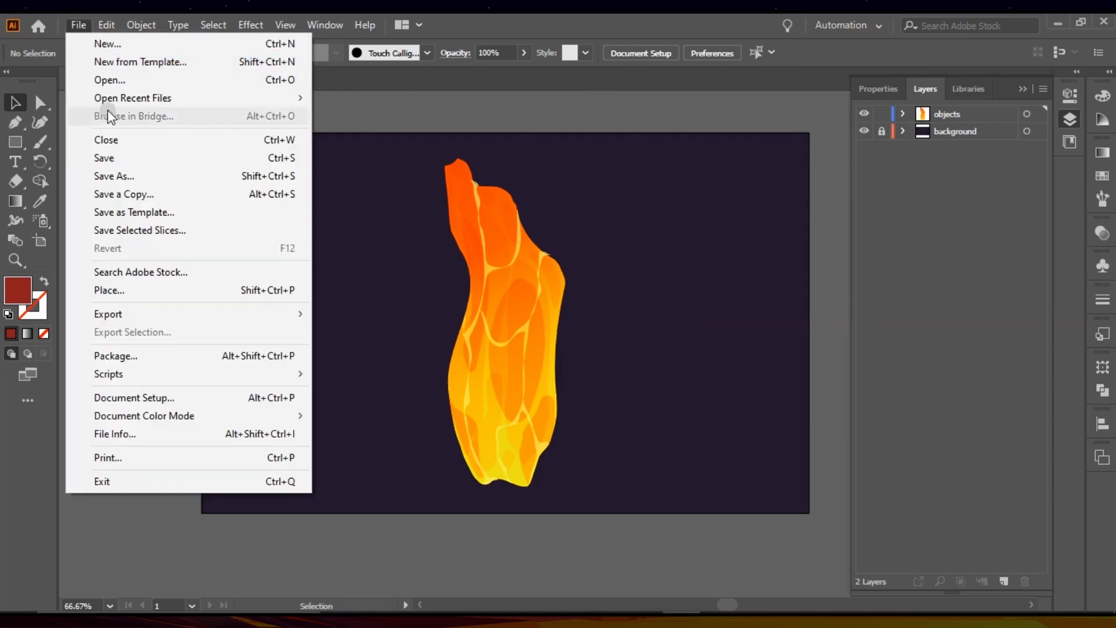
{"action": "left_click", "coordinate": [133, 172]}
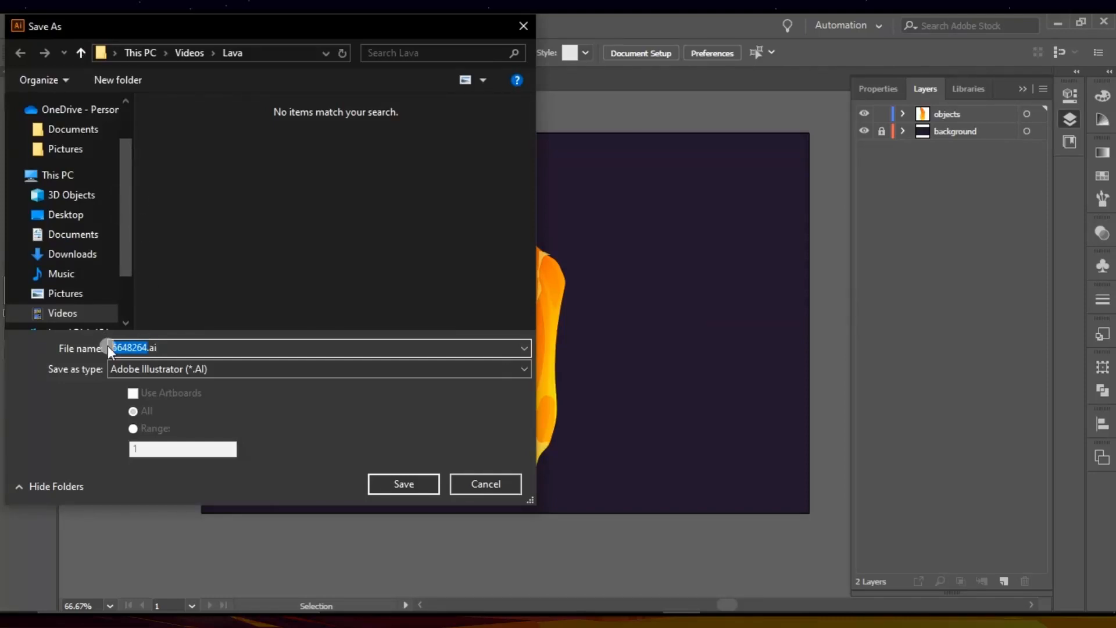
{"action": "key", "text": "BackSpace"}
{"action": "type", "text": "Lava"}
{"action": "key", "text": "Return"}
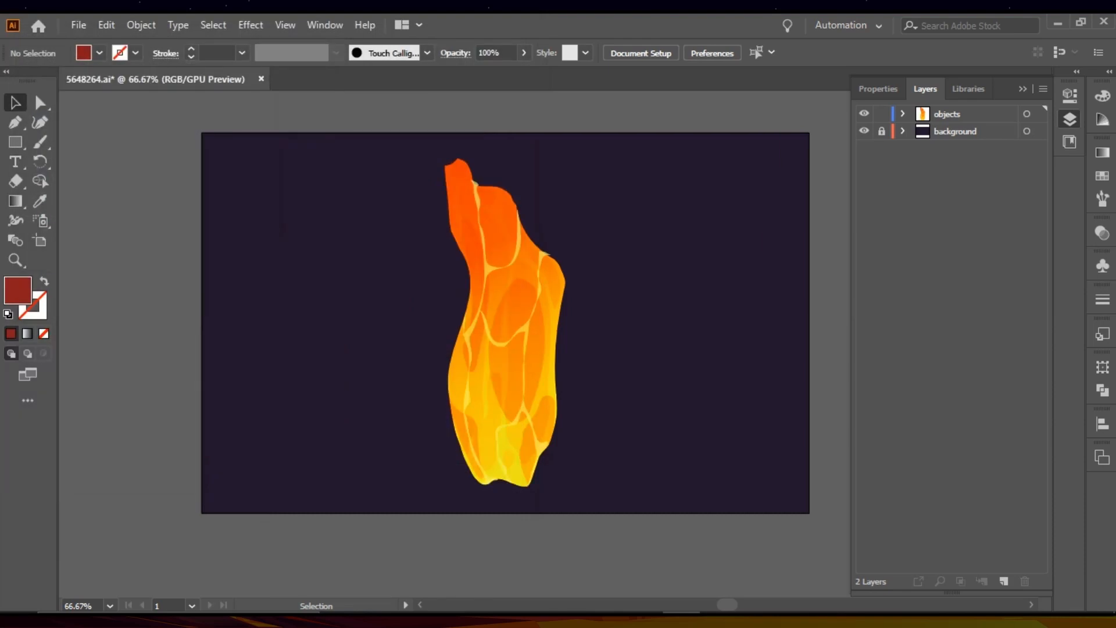
{"action": "key", "text": "Return"}
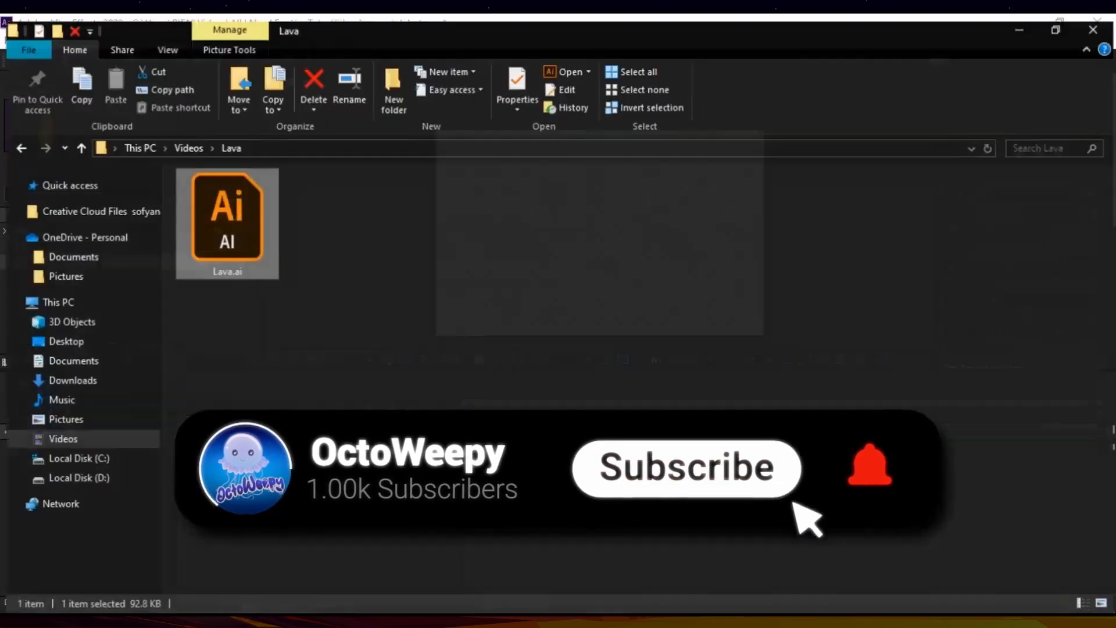
Step: Import Lava.ai into the lava composition in After Effects as a Composition with Layer Size footage dimensions
{"action": "left_click_drag", "start_coordinate": [232, 215], "coordinate": [394, 553]}
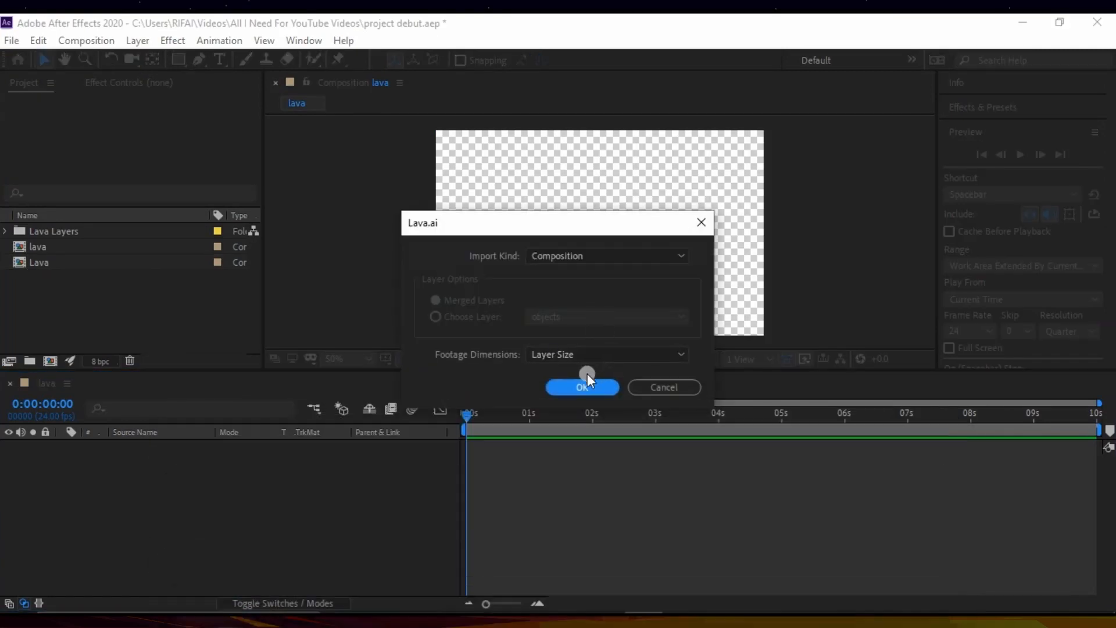
{"action": "left_click", "coordinate": [582, 387]}
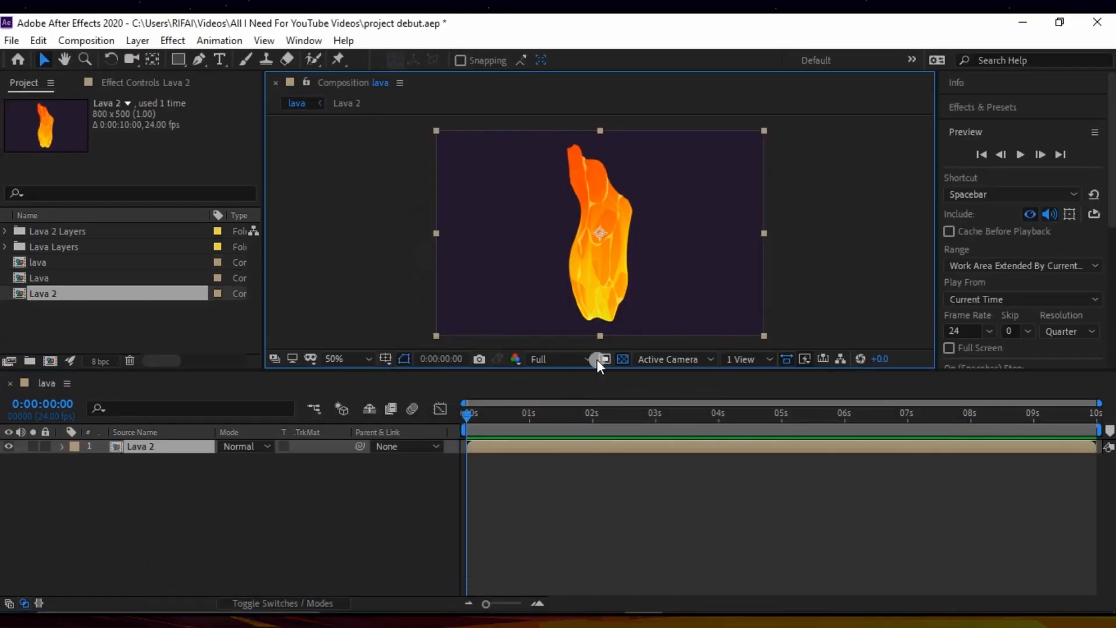
Step: Open the nested Lava 2 composition and lock its background layer
{"action": "double_click", "coordinate": [170, 446]}
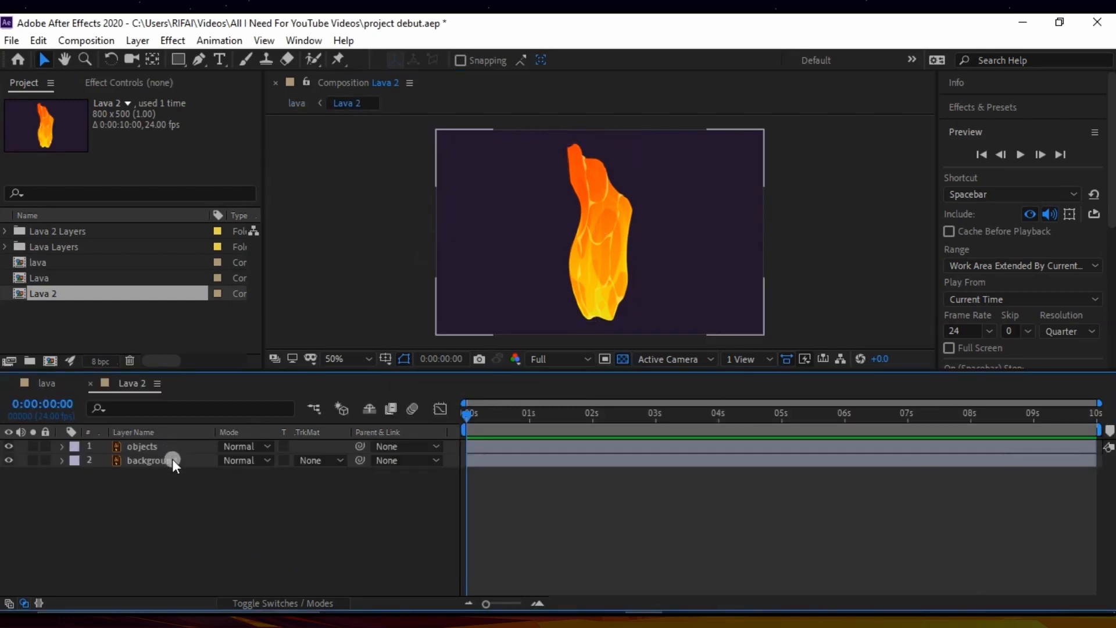
{"action": "left_click", "coordinate": [173, 459]}
{"action": "left_click", "coordinate": [159, 447]}
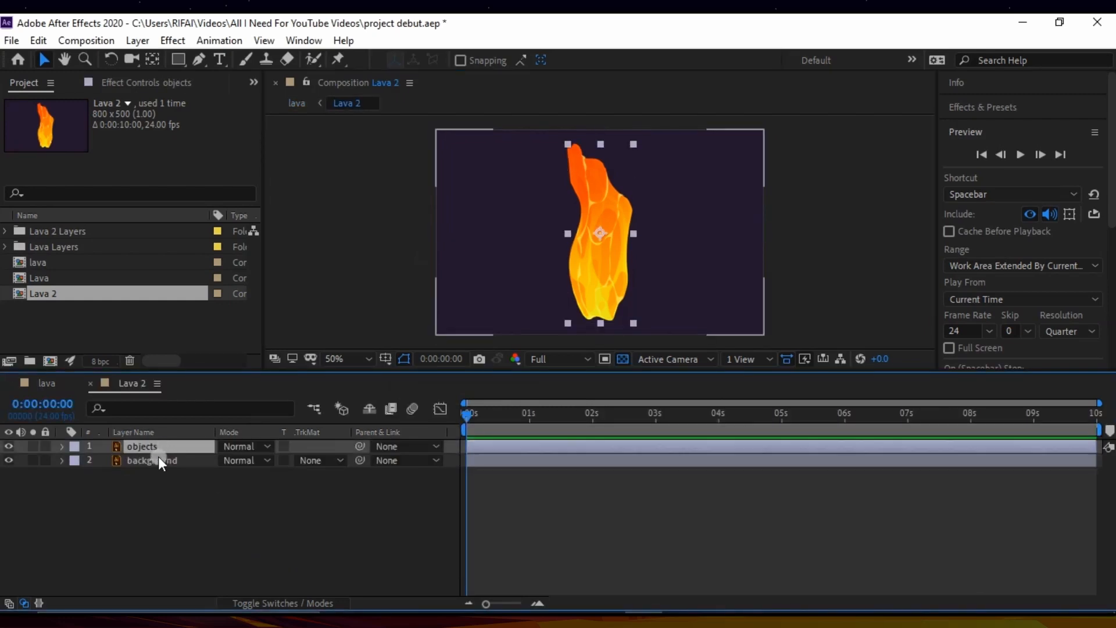
{"action": "left_click", "coordinate": [159, 460]}
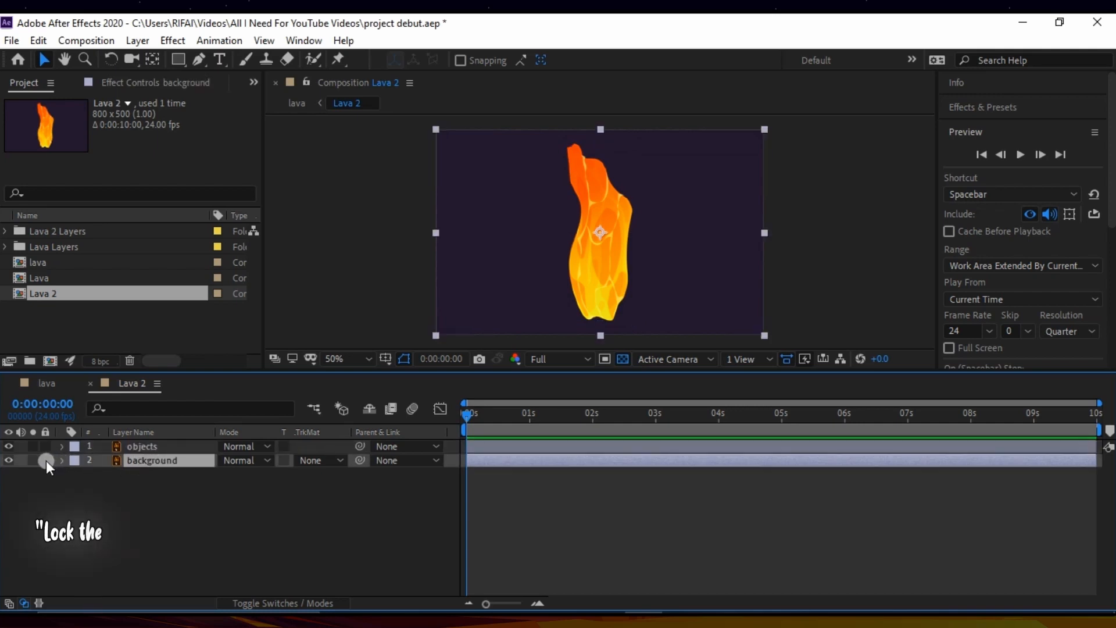
{"action": "left_click", "coordinate": [47, 460]}
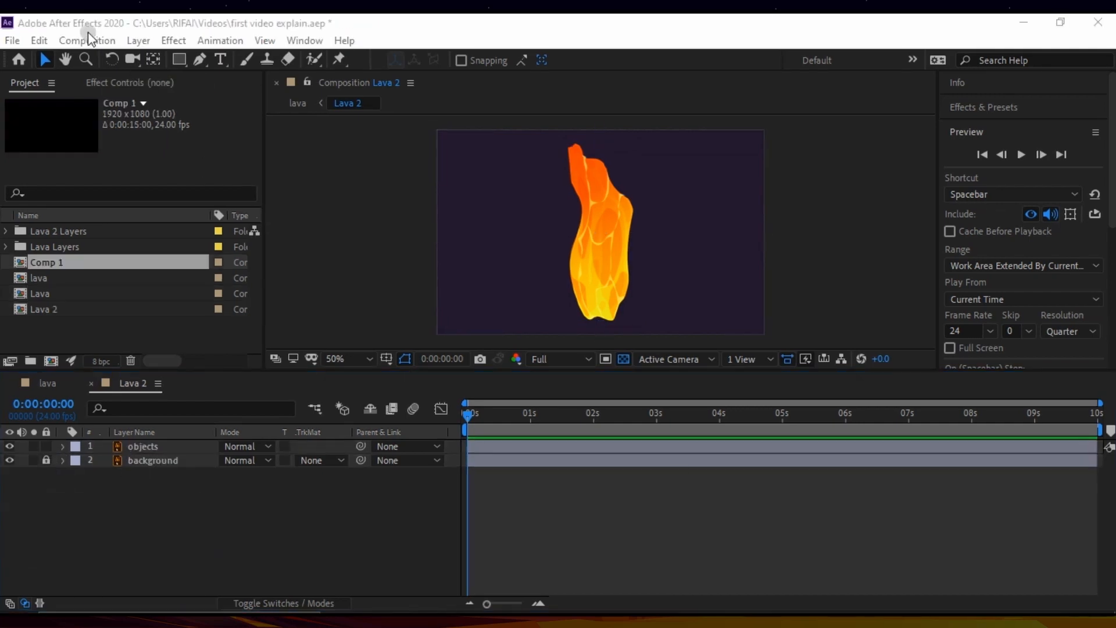
Step: Create the composition Comp 2 with the HDTV 1080 24 preset, 1920 x 1080 px, and a 15-second duration
{"action": "left_click", "coordinate": [94, 37]}
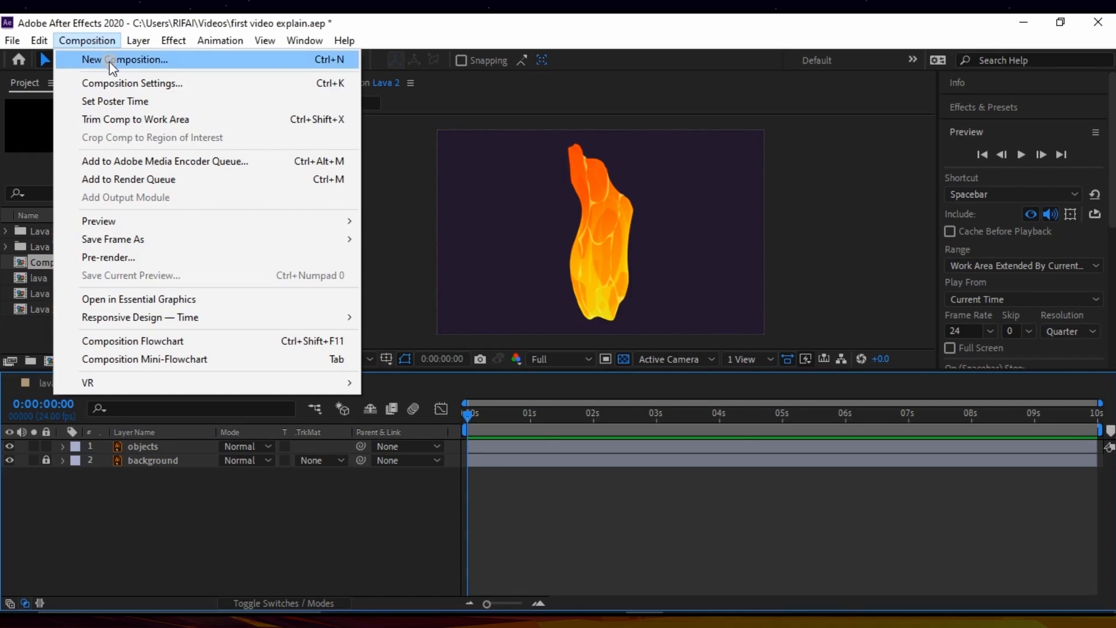
{"action": "left_click", "coordinate": [111, 59]}
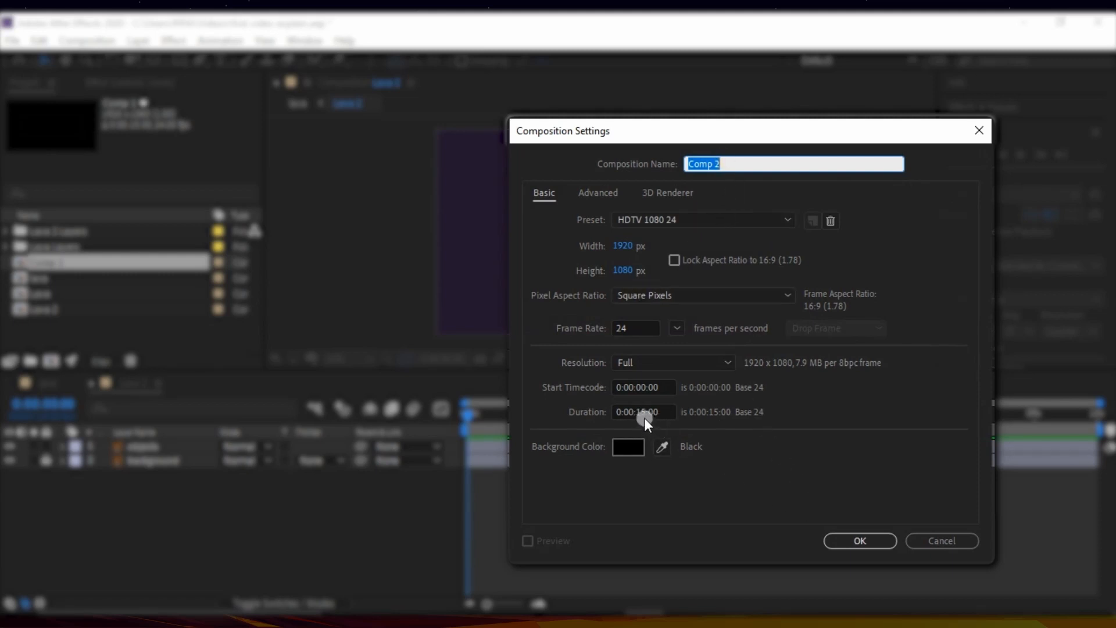
{"action": "left_click", "coordinate": [845, 541]}
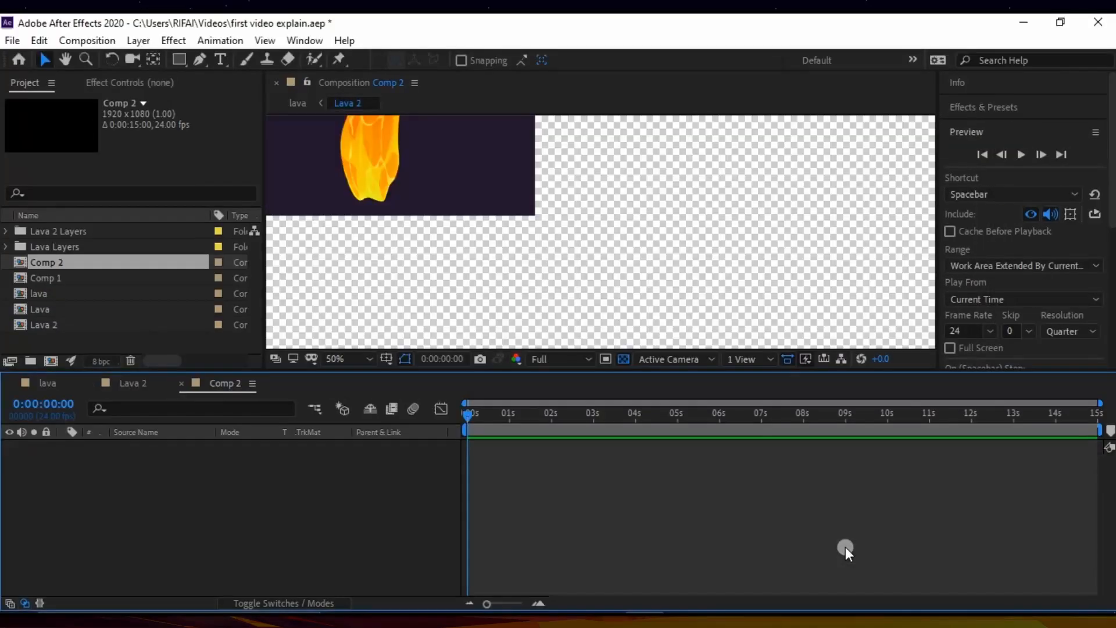
{"action": "left_click", "coordinate": [364, 359]}
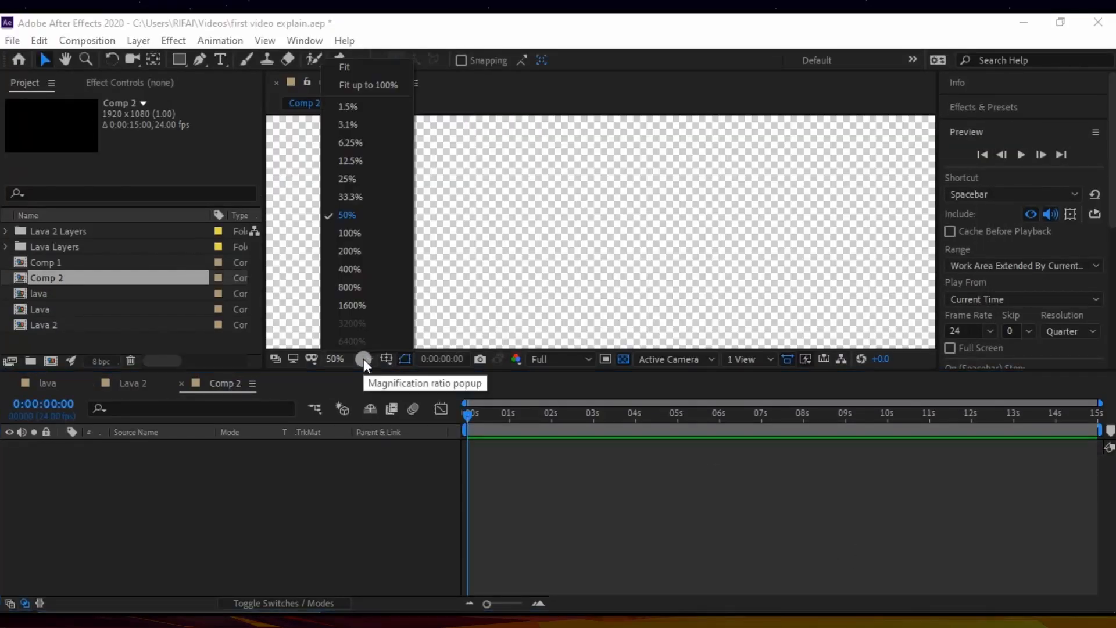
{"action": "left_click", "coordinate": [358, 178]}
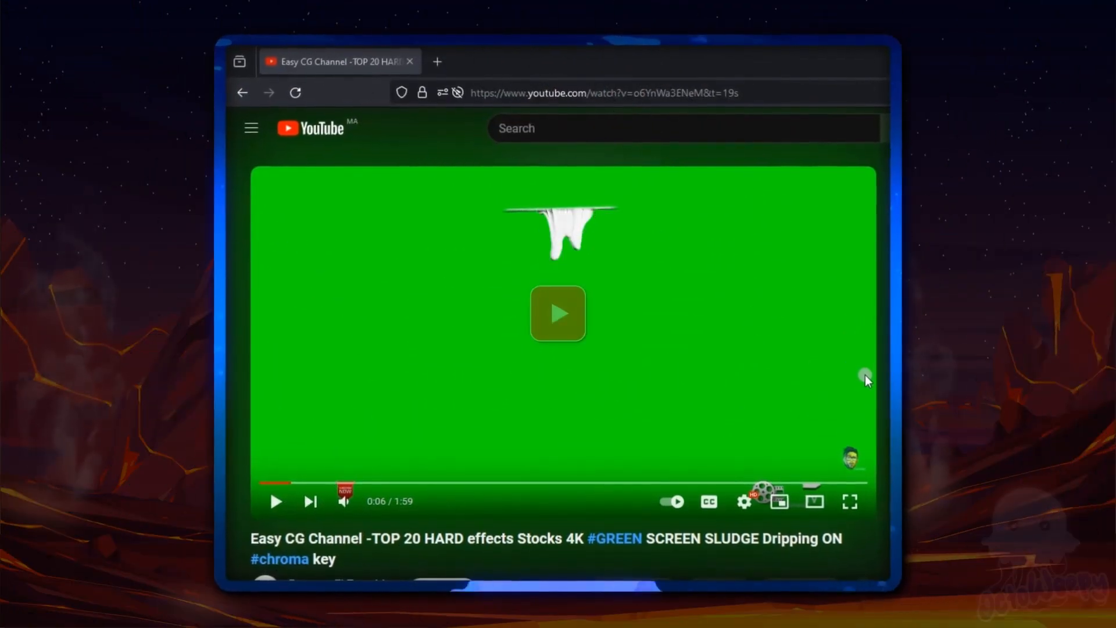
Step: Examine the title and details of the green-screen sludge dripping video on YouTube
{"action": "scroll", "coordinate": [864, 375], "scroll_direction": "down", "scroll_amount": 2}
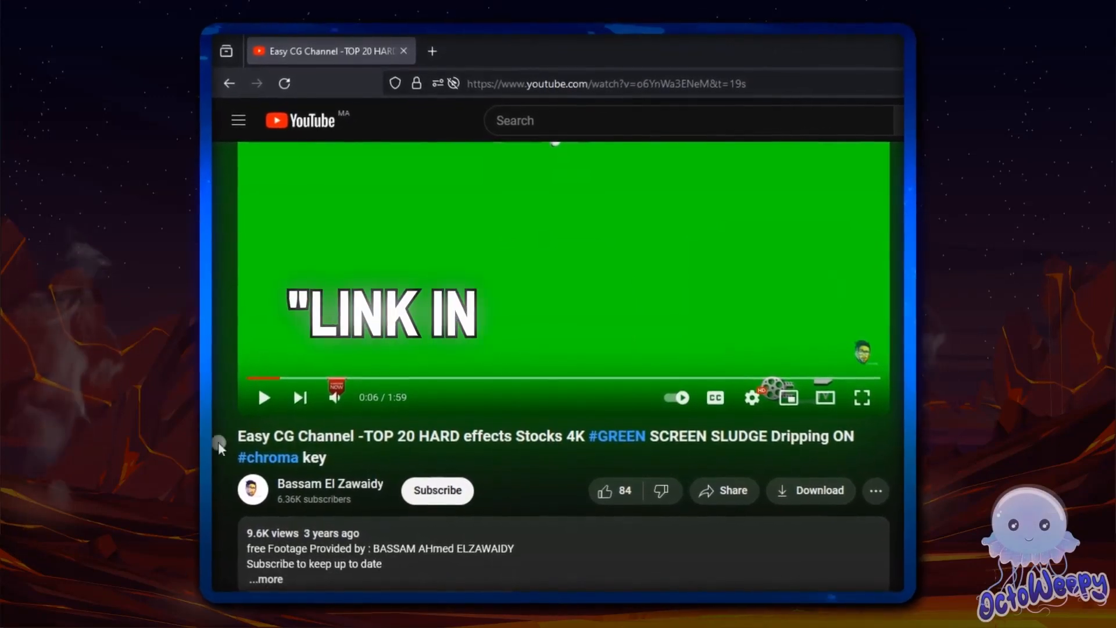
{"action": "left_click_drag", "start_coordinate": [237, 436], "coordinate": [440, 455]}
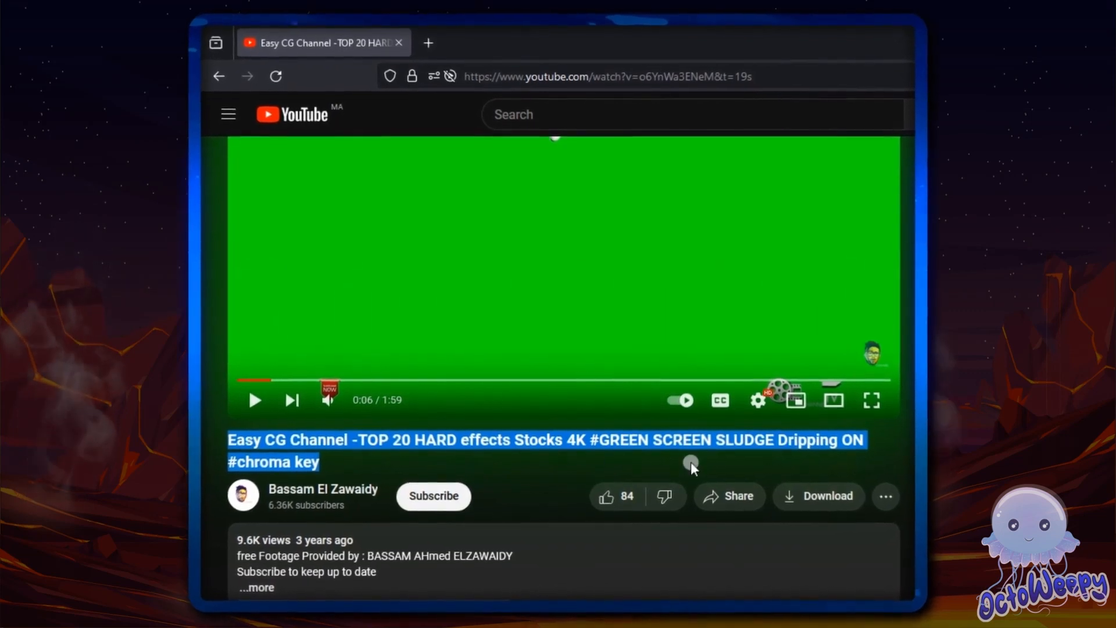
{"action": "left_click", "coordinate": [691, 461]}
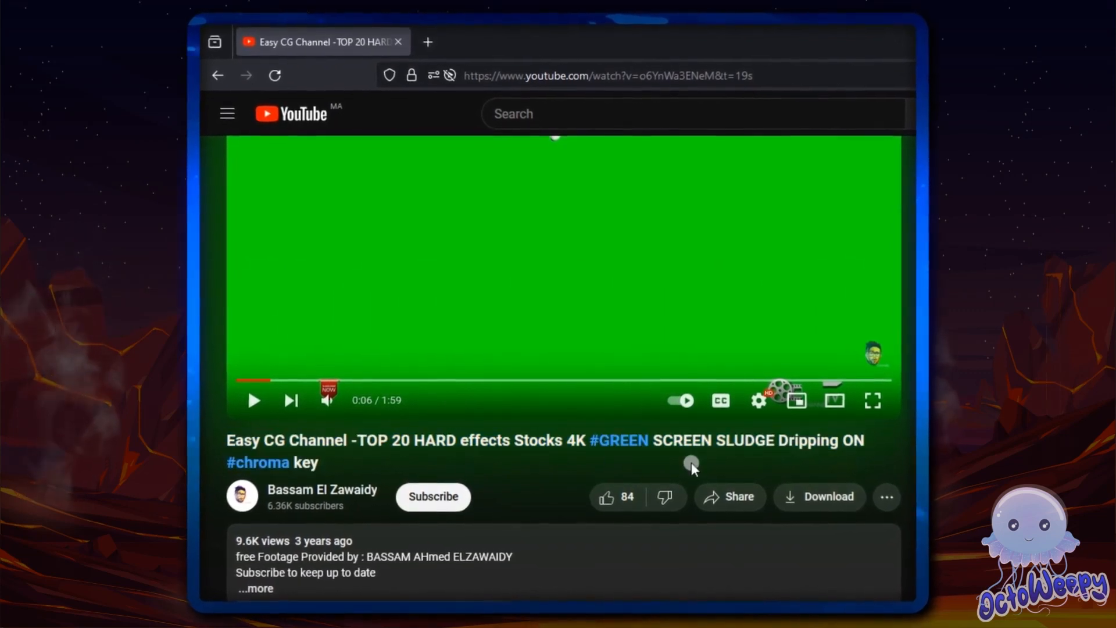
{"action": "scroll", "coordinate": [692, 462], "scroll_direction": "up", "scroll_amount": 2}
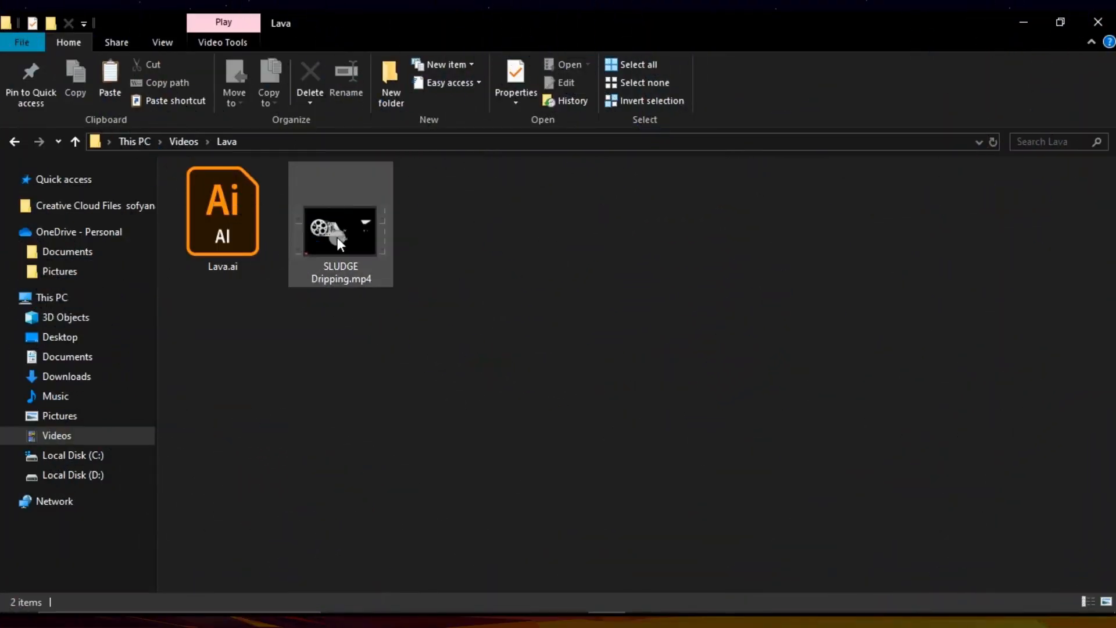
Step: Bring SLUDGE Dripping.mp4 from the Lava folder into Comp 2 as a layer in After Effects
{"action": "left_click", "coordinate": [341, 241]}
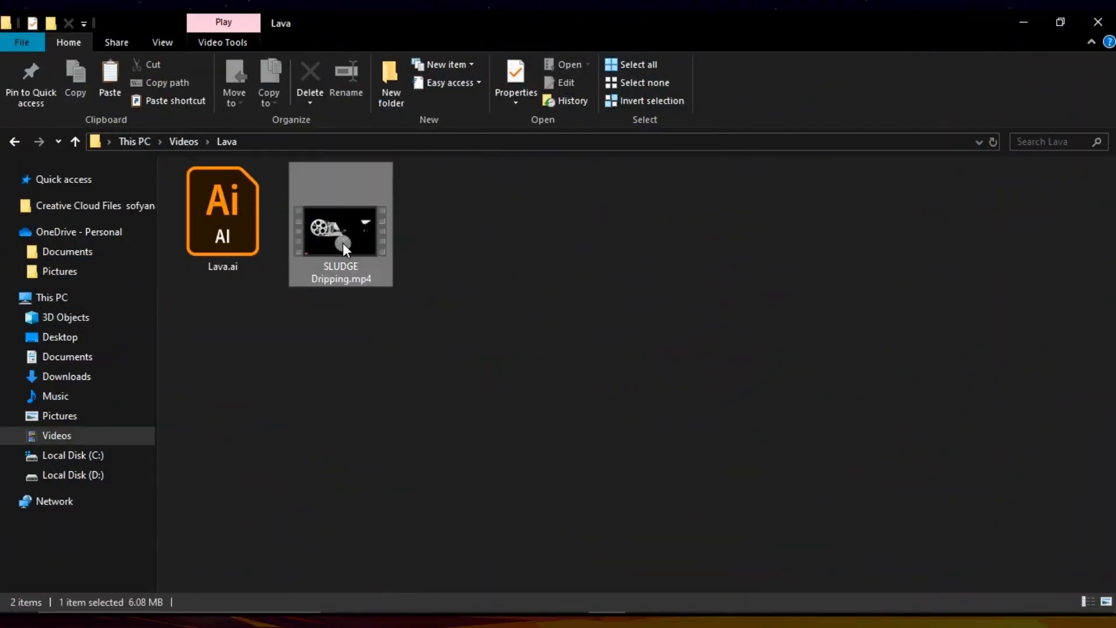
{"action": "left_click_drag", "start_coordinate": [373, 232], "coordinate": [329, 518]}
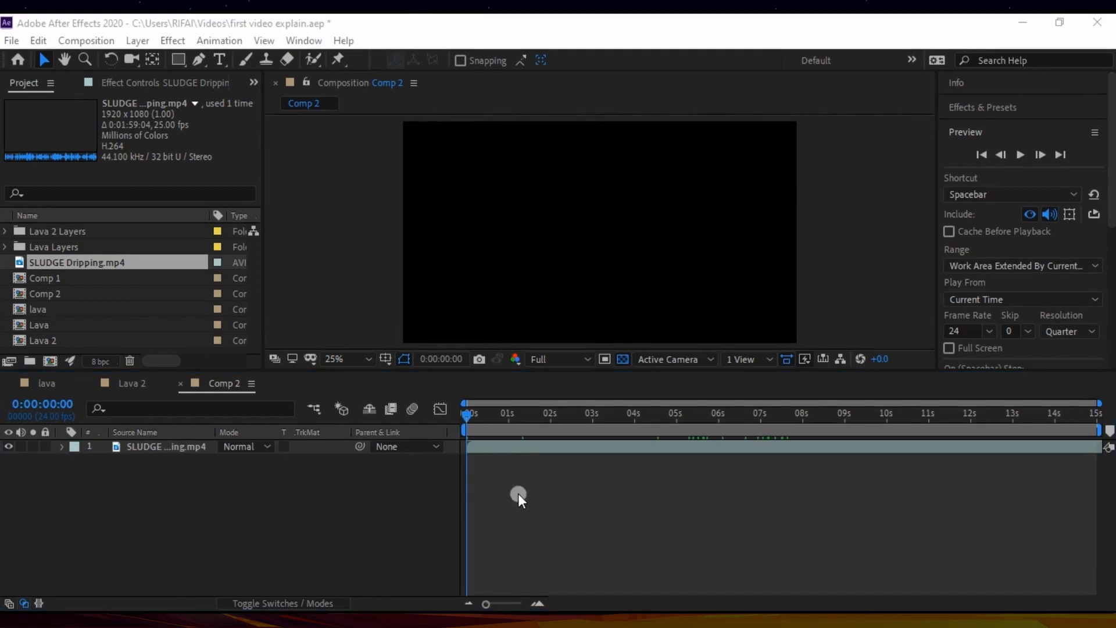
Step: Trim the start of the SLUDGE Dripping.mp4 layer at 0:00:05:16, just after the transition to the full green screen
{"action": "left_click", "coordinate": [156, 445]}
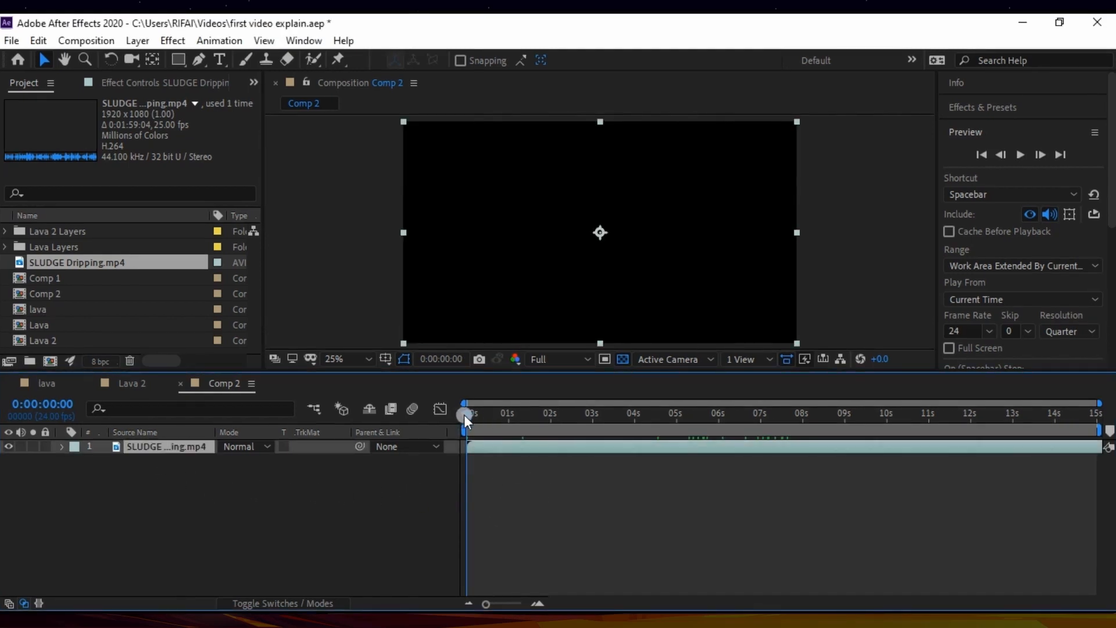
{"action": "left_click_drag", "start_coordinate": [465, 417], "coordinate": [588, 430]}
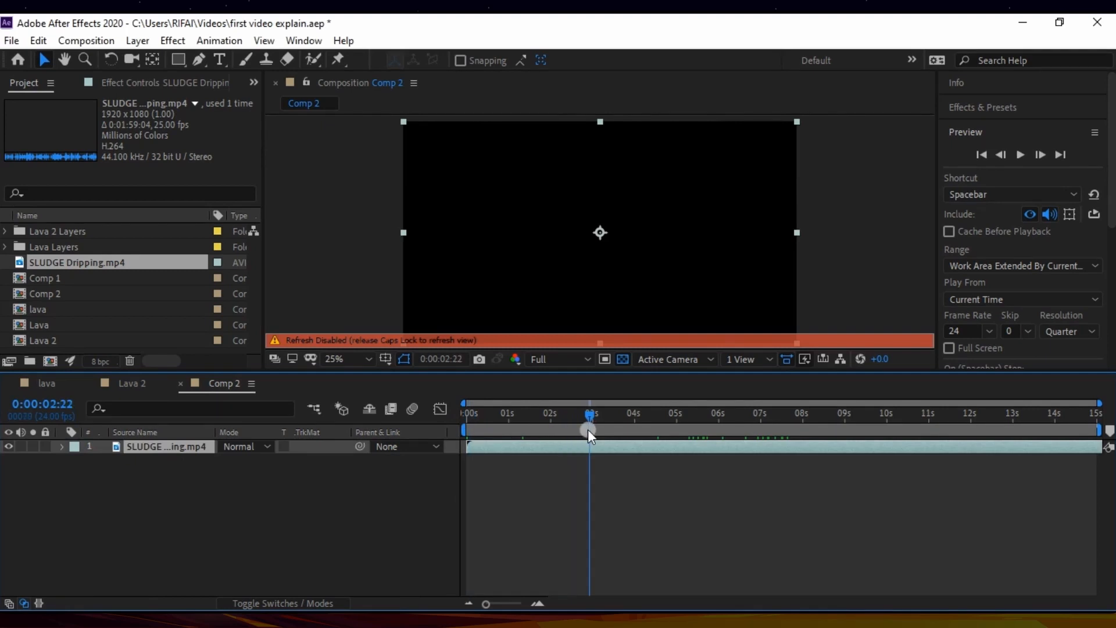
{"action": "key", "text": "Caps_Lock"}
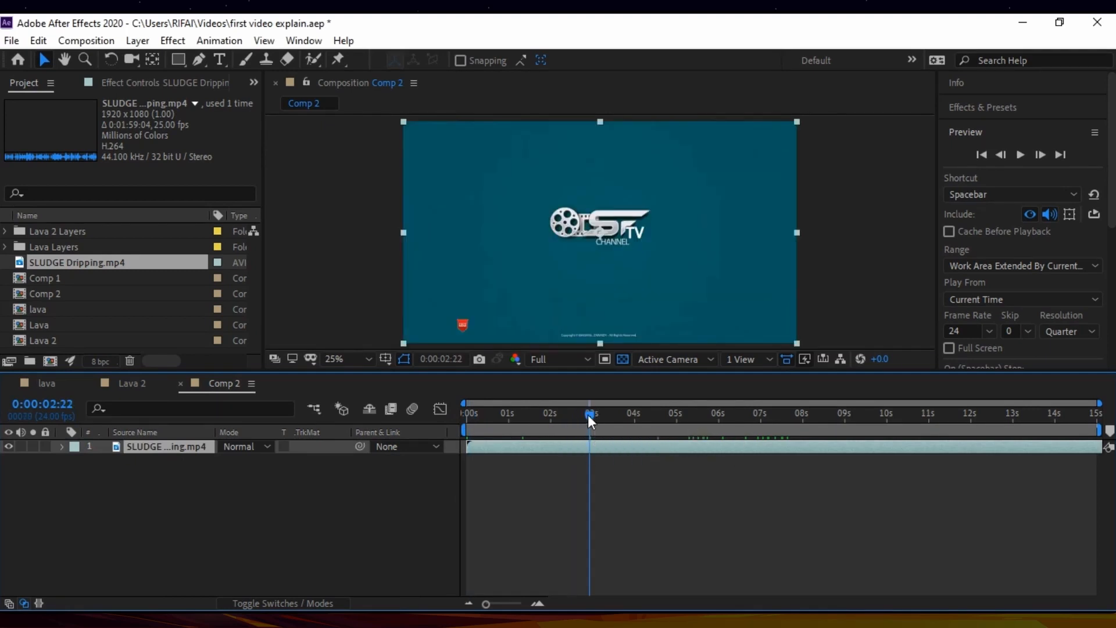
{"action": "left_click_drag", "start_coordinate": [588, 414], "coordinate": [701, 414]}
{"action": "left_click", "coordinate": [699, 416]}
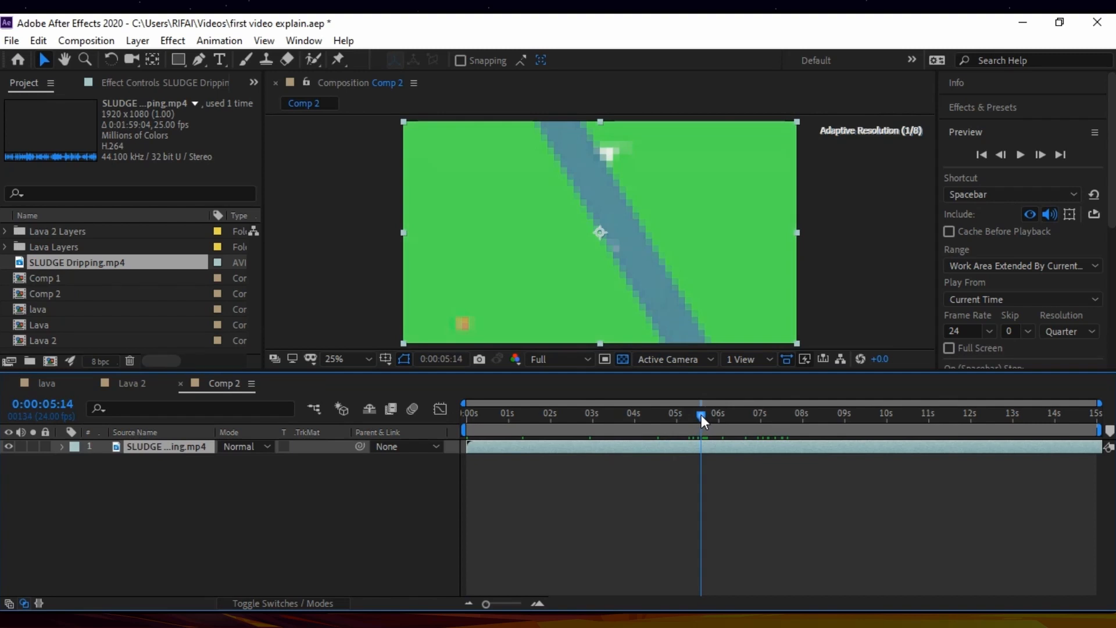
{"action": "left_click", "coordinate": [1043, 152]}
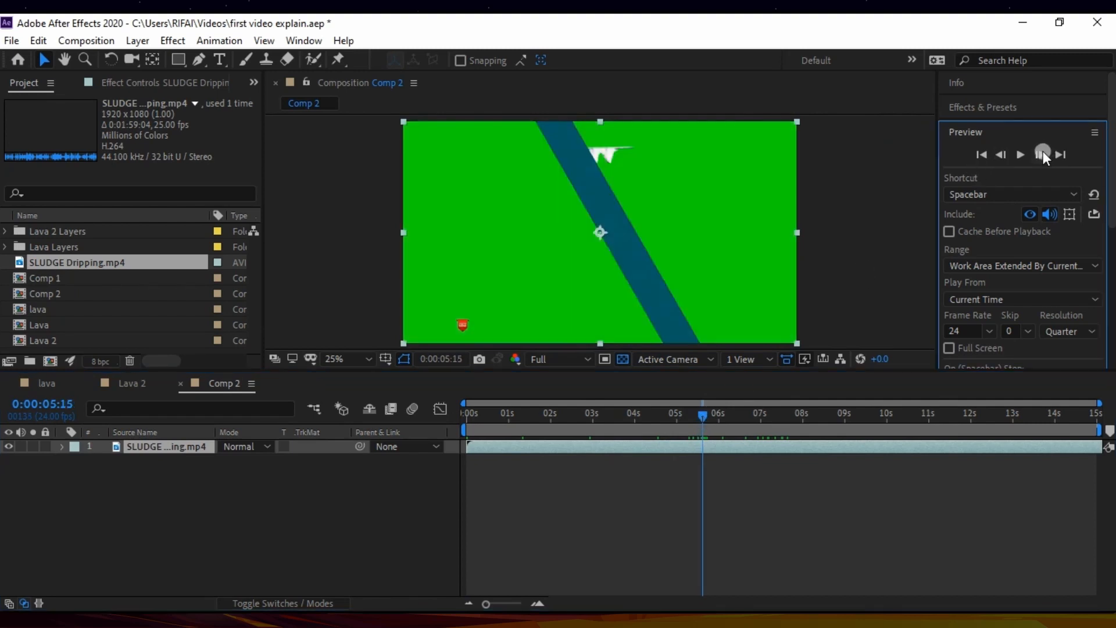
{"action": "left_click", "coordinate": [1043, 154]}
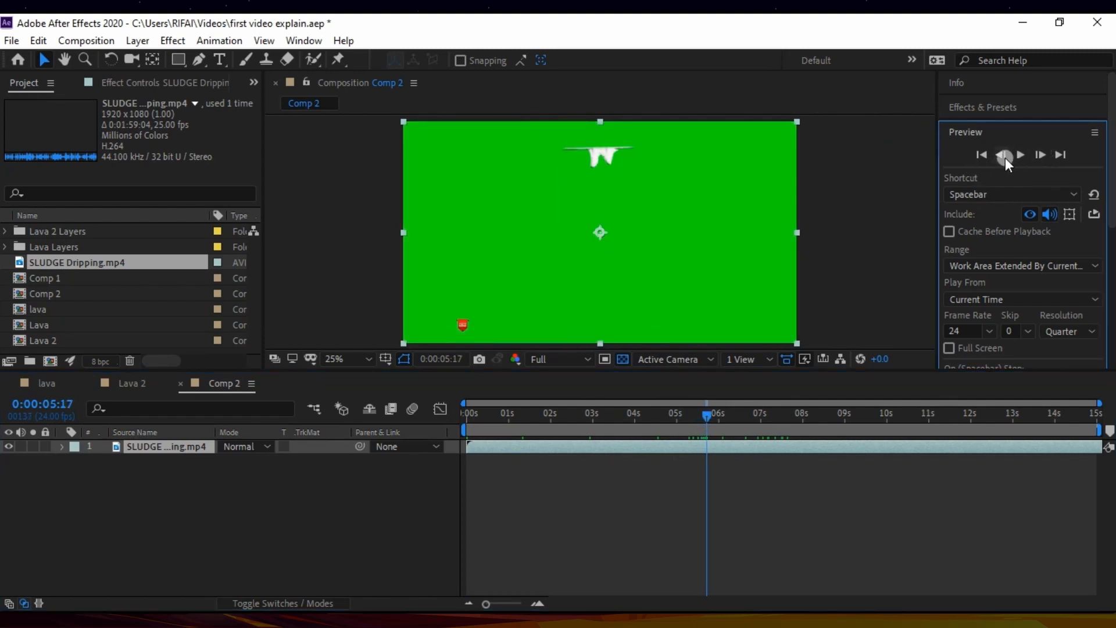
{"action": "left_click", "coordinate": [1005, 155]}
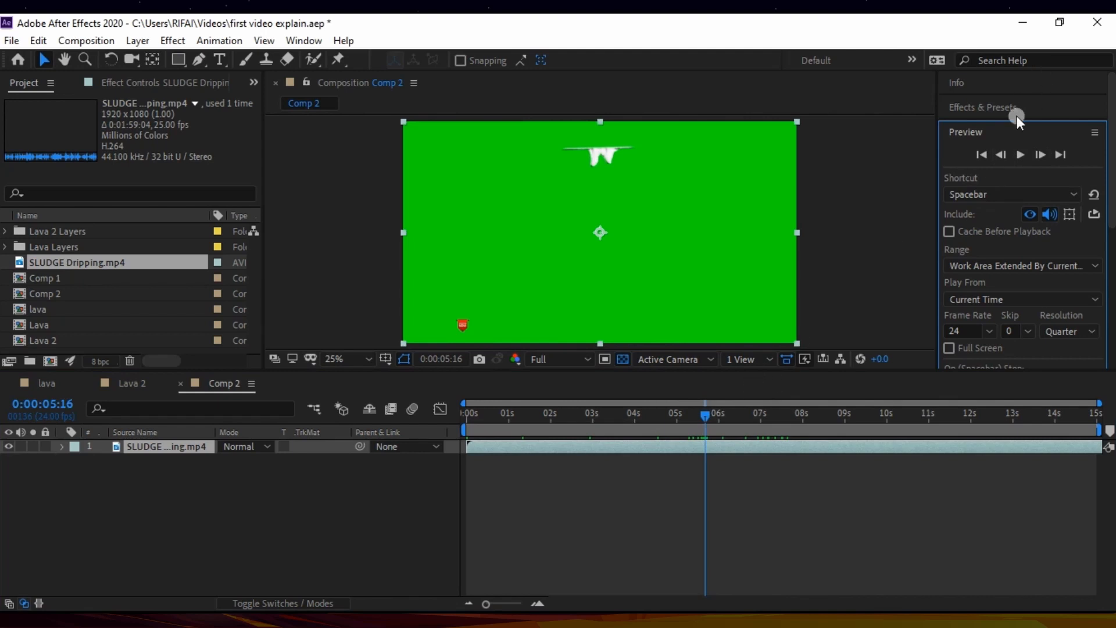
{"action": "left_click", "coordinate": [1042, 153]}
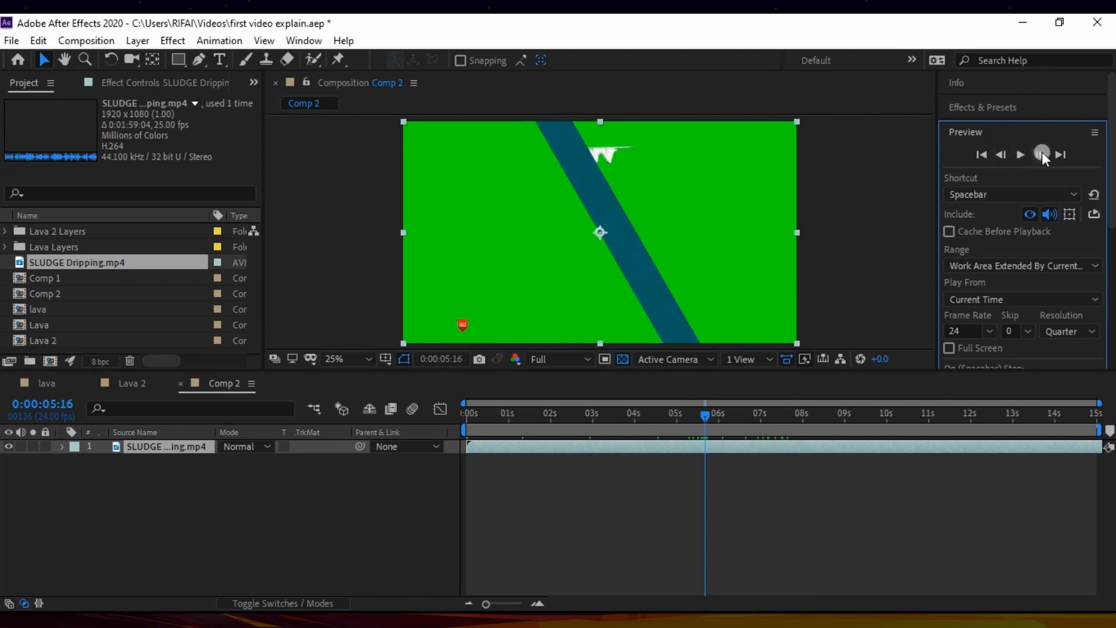
{"action": "left_click", "coordinate": [770, 449]}
{"action": "key", "text": "alt+["}
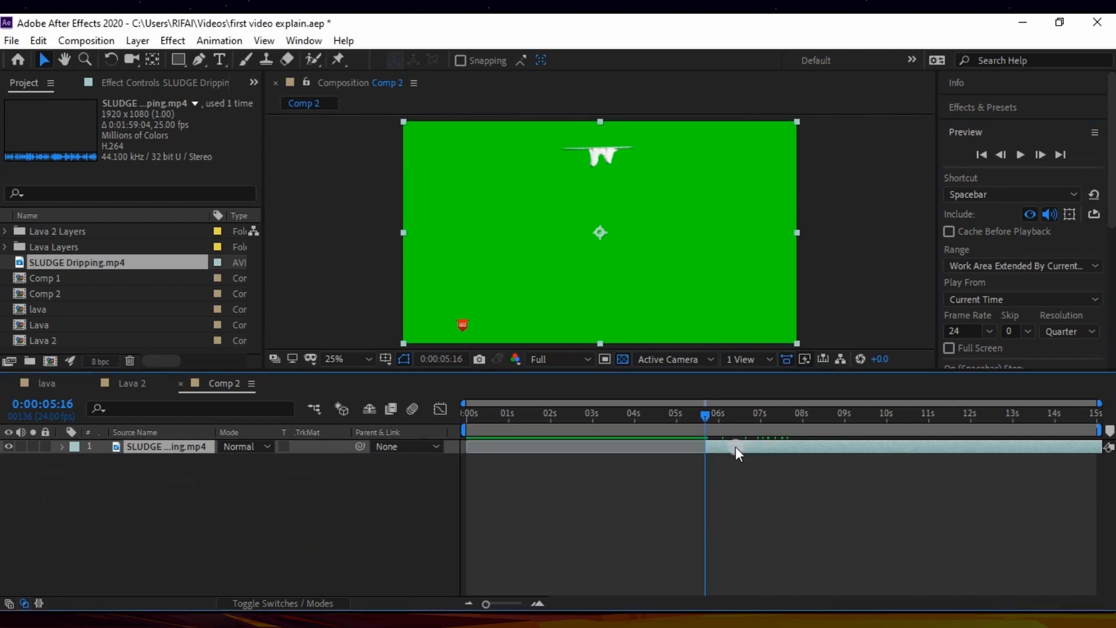
Step: Shift the trimmed SLUDGE Dripping.mp4 layer so its first visible frame sits at 0:00:00:00
{"action": "left_click_drag", "start_coordinate": [735, 447], "coordinate": [504, 466]}
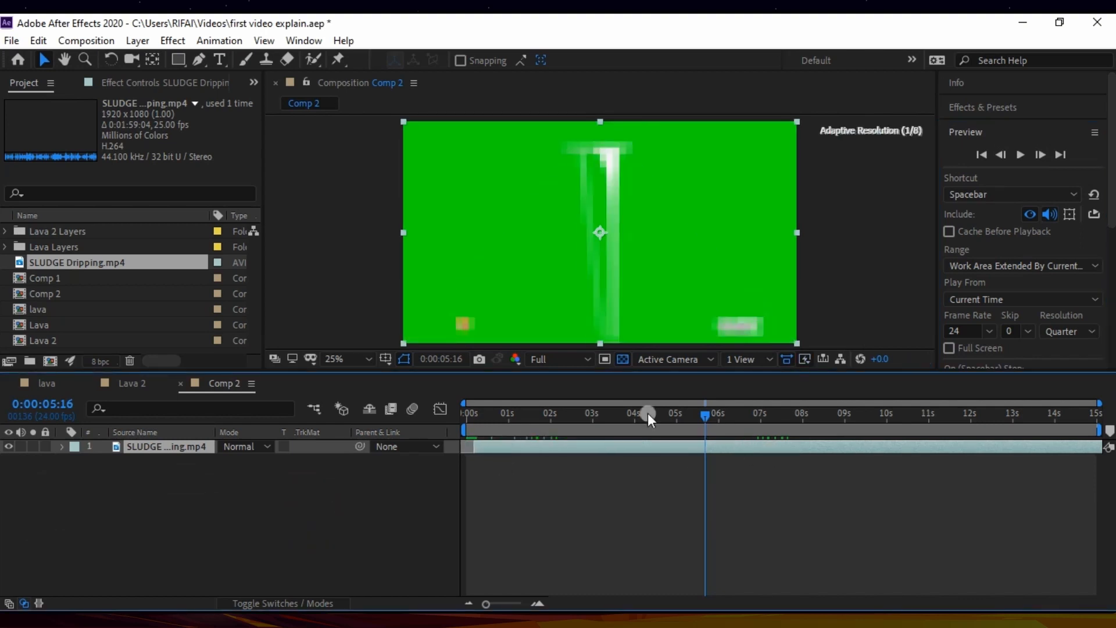
{"action": "left_click_drag", "start_coordinate": [701, 410], "coordinate": [361, 445]}
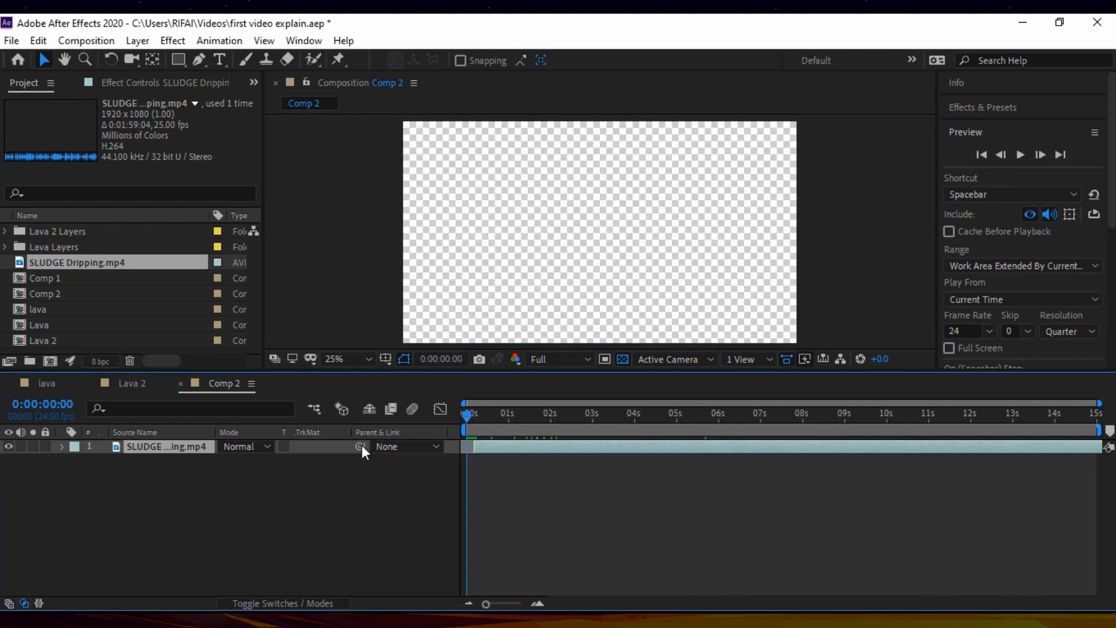
{"action": "left_click_drag", "start_coordinate": [483, 446], "coordinate": [476, 446]}
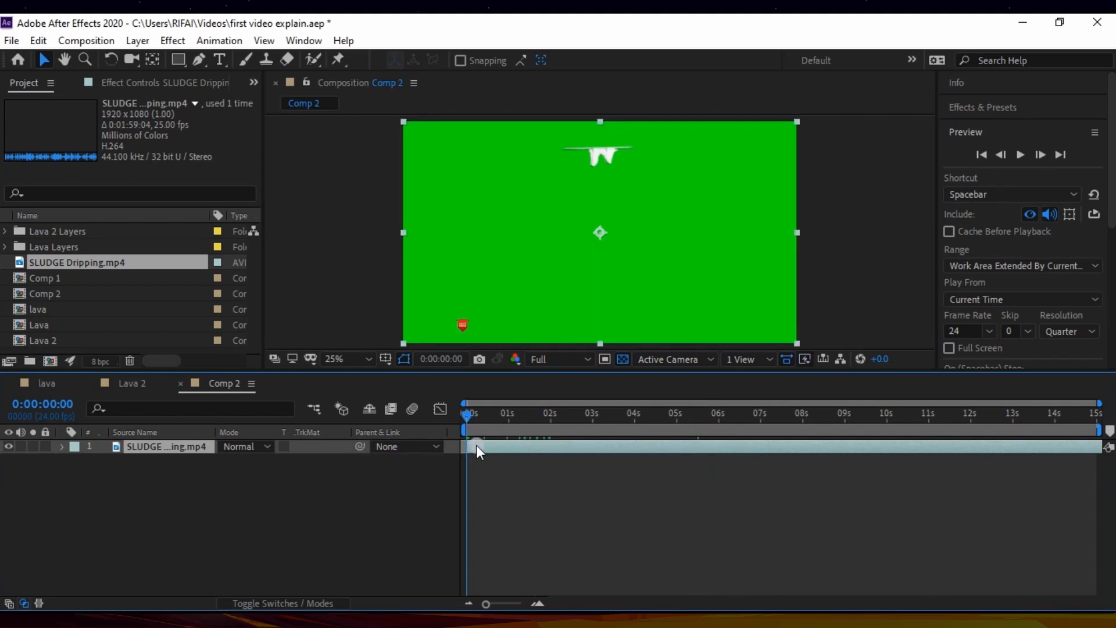
Step: Duplicate the SLUDGE Dripping.mp4 layer and trim the end of the lower copy at 0:00:12:00
{"action": "left_click_drag", "start_coordinate": [467, 418], "coordinate": [971, 410]}
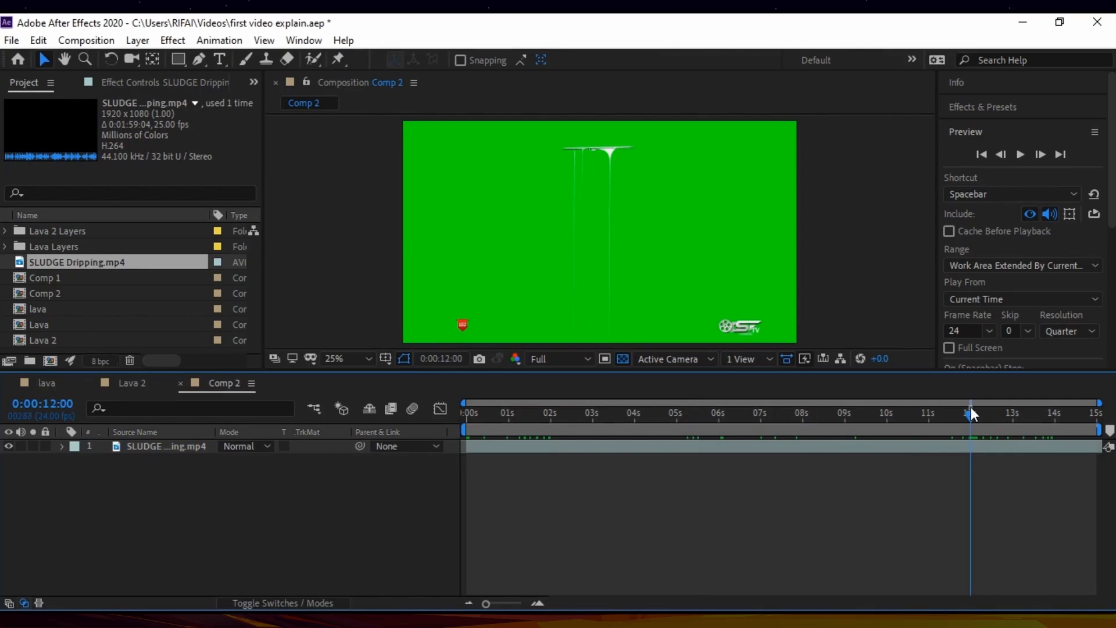
{"action": "left_click", "coordinate": [629, 454]}
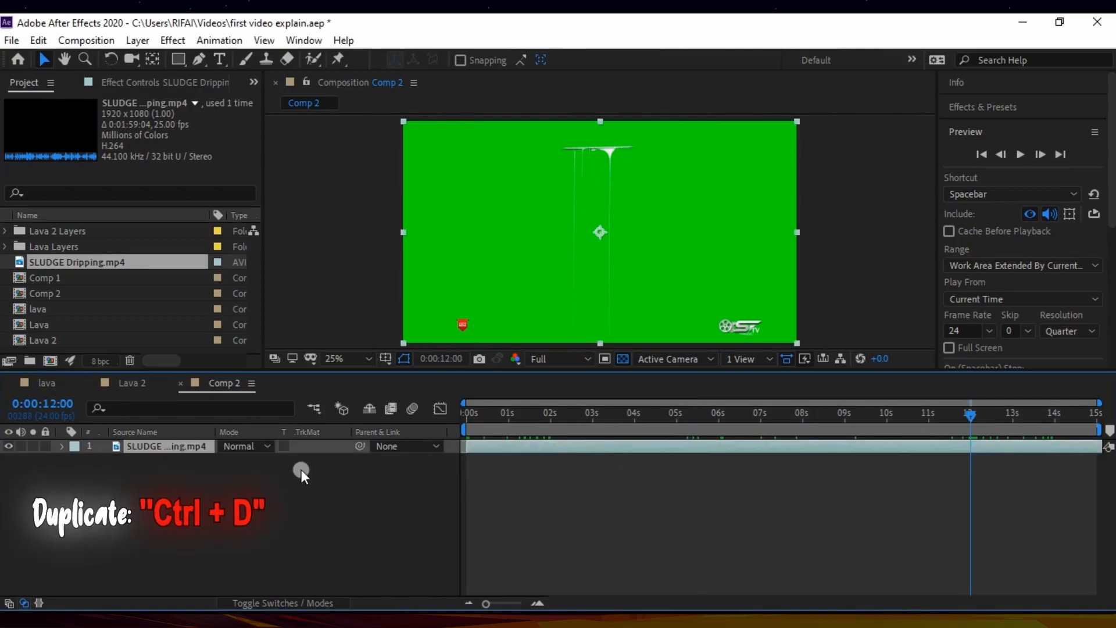
{"action": "key", "text": "ctrl+d"}
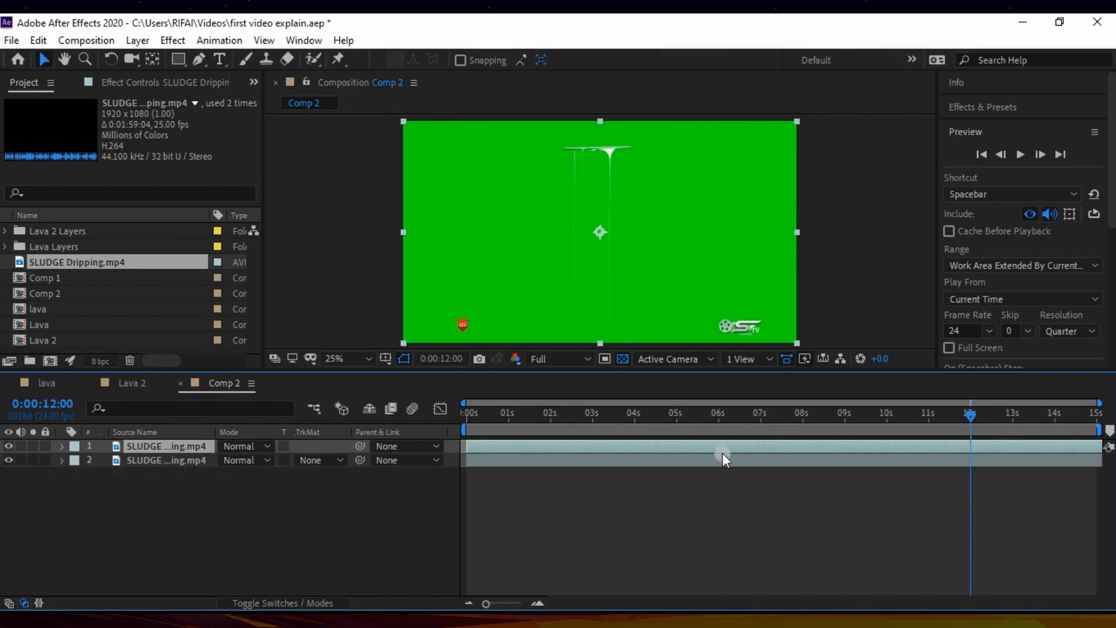
{"action": "left_click", "coordinate": [720, 459]}
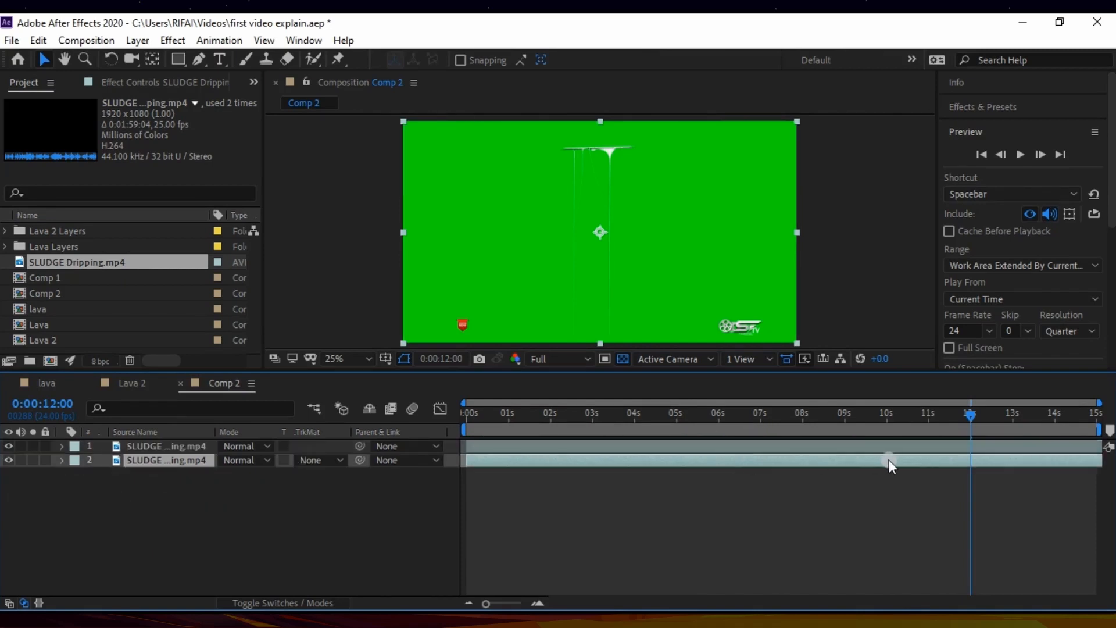
{"action": "key", "text": "alt+bracketright"}
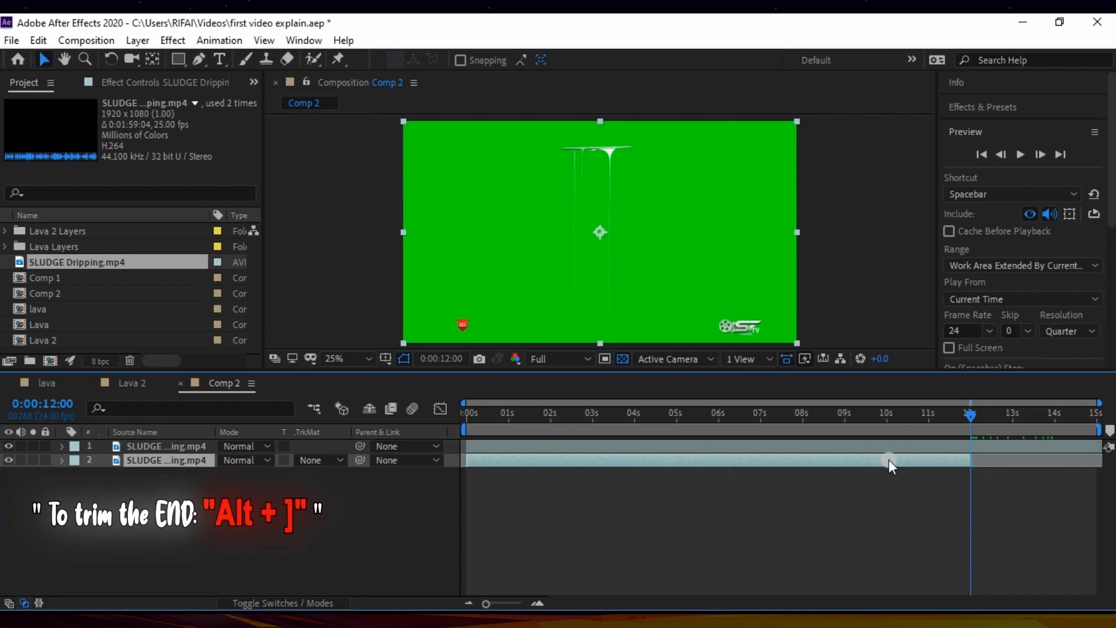
Step: Trim the start of the upper SLUDGE Dripping.mp4 copy at 0:00:12:00
{"action": "left_click", "coordinate": [898, 444]}
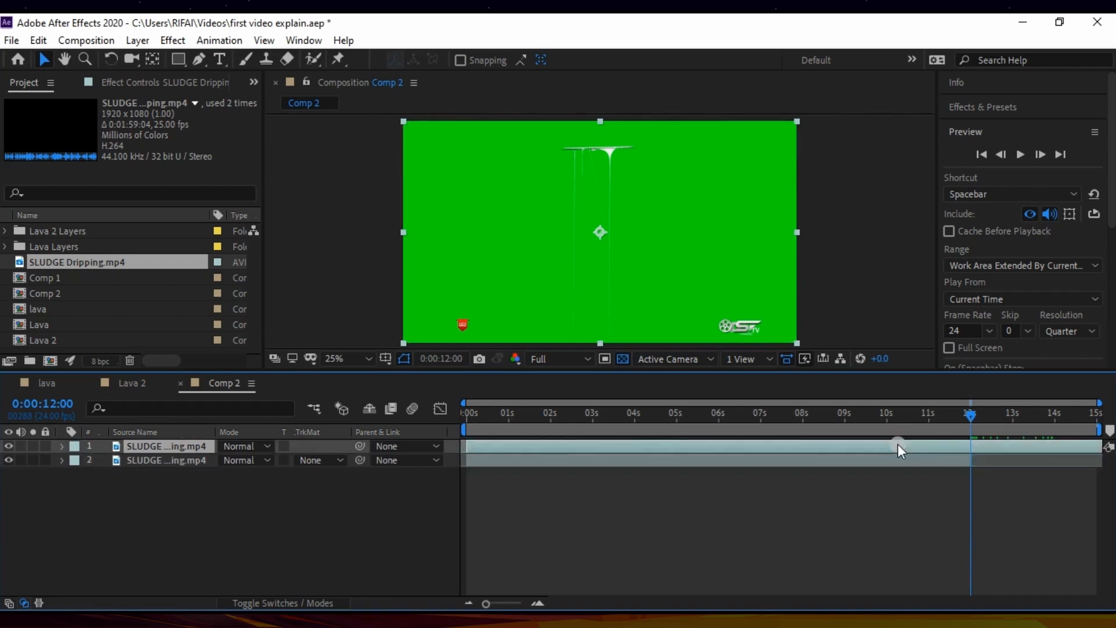
{"action": "key", "text": "ctrl+Down"}
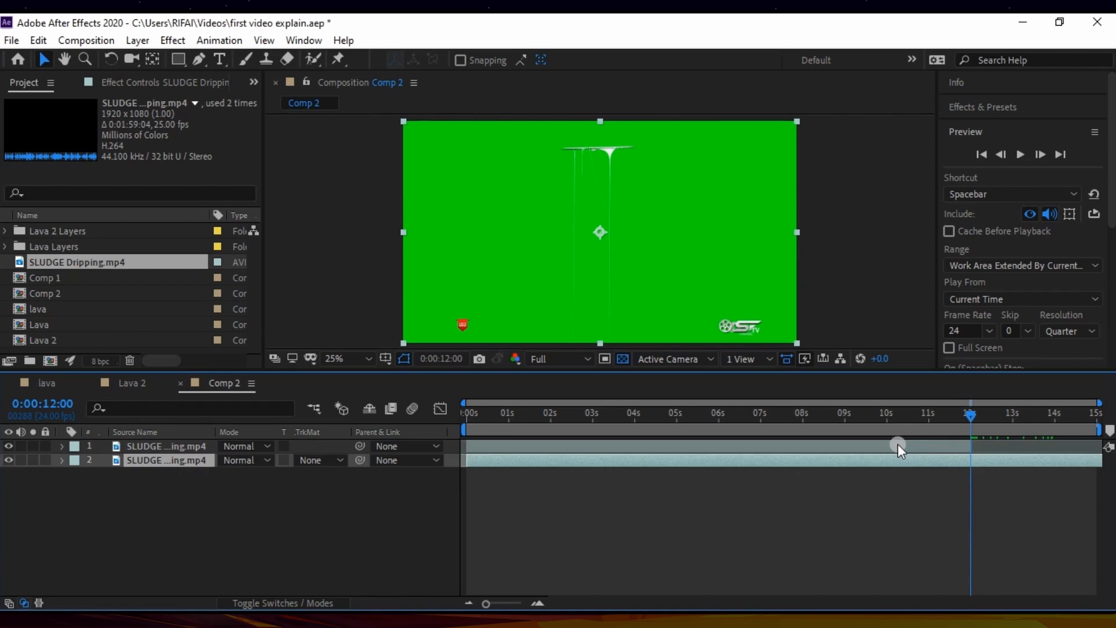
{"action": "left_click", "coordinate": [899, 444]}
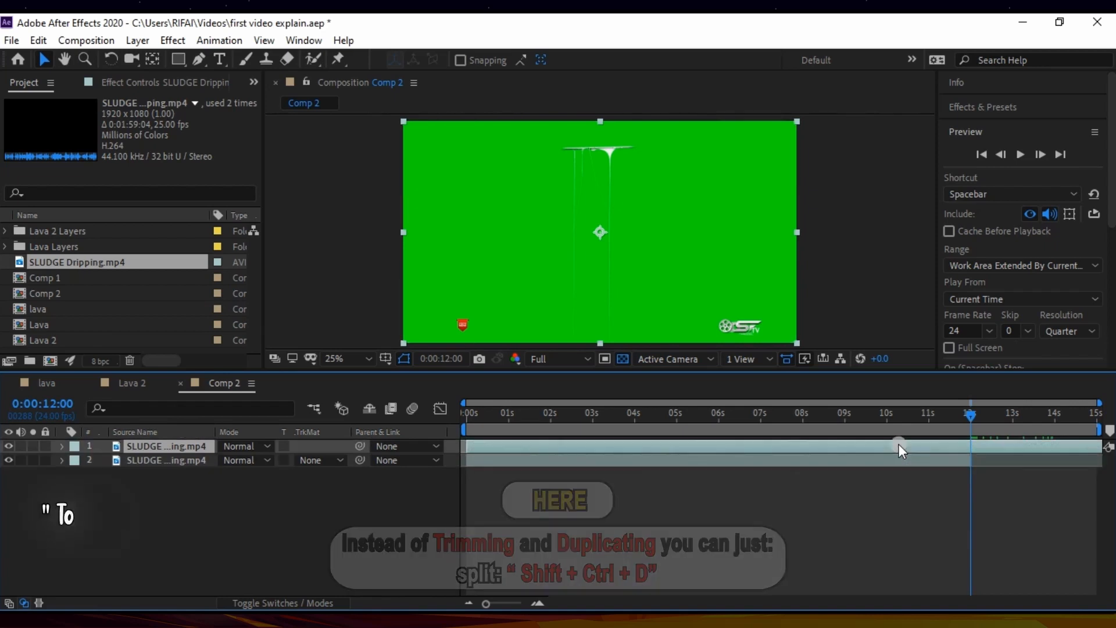
{"action": "key", "text": "alt+bracketleft"}
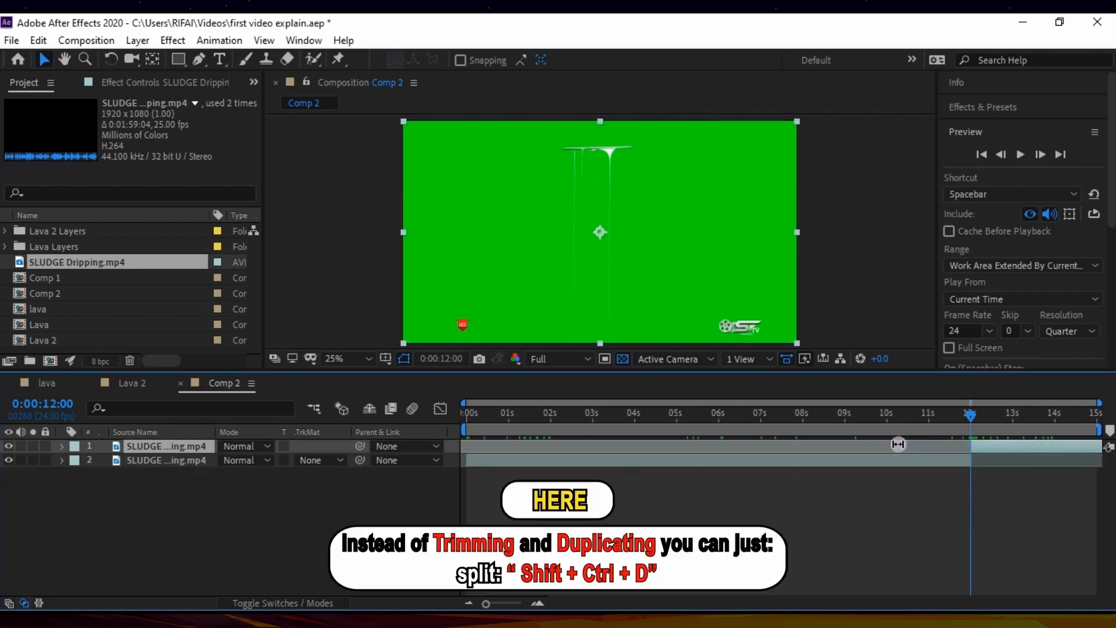
Step: Shift the trimmed upper copy to start at 0:00:00:00 and make it the visible layer, hiding the lower copy
{"action": "left_click_drag", "start_coordinate": [972, 446], "coordinate": [501, 447]}
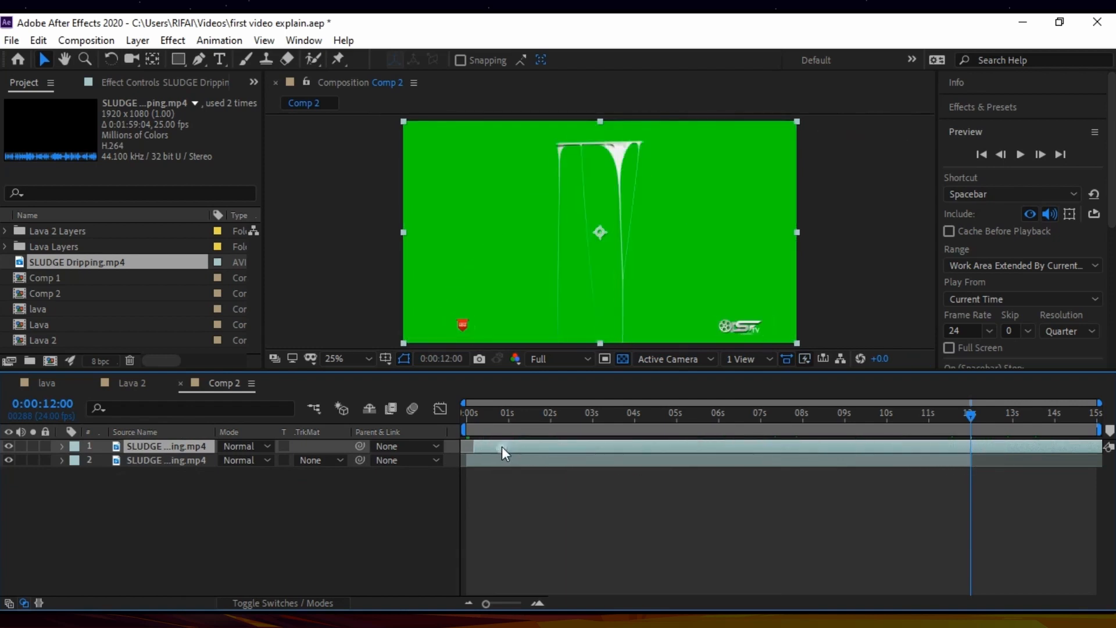
{"action": "left_click", "coordinate": [515, 457]}
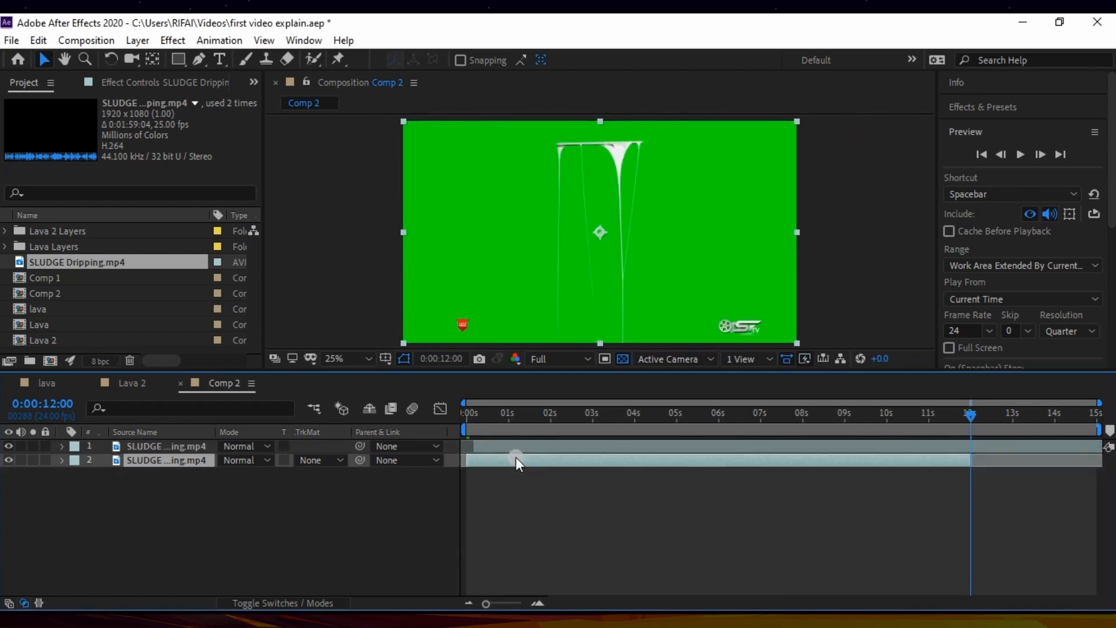
{"action": "left_click", "coordinate": [9, 448]}
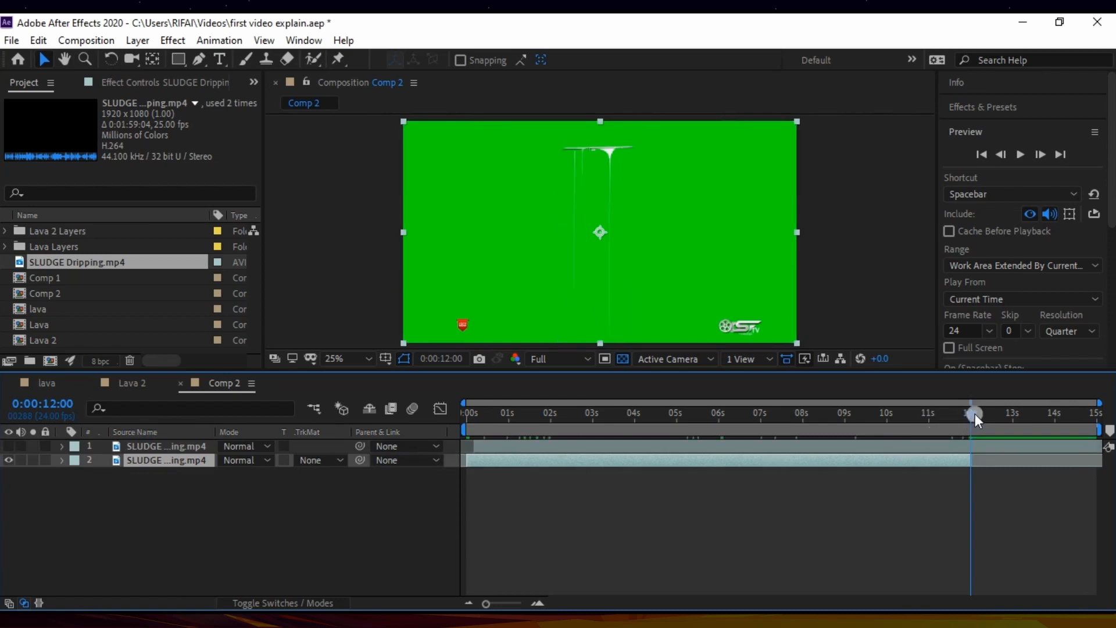
{"action": "left_click_drag", "start_coordinate": [975, 413], "coordinate": [459, 459]}
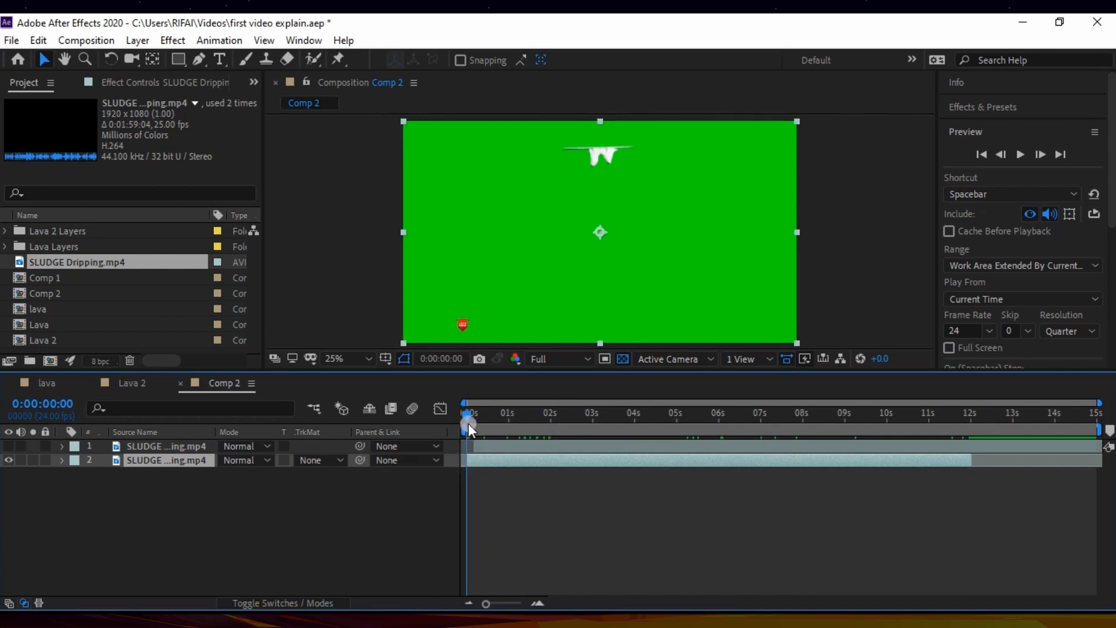
{"action": "left_click_drag", "start_coordinate": [474, 445], "coordinate": [550, 420]}
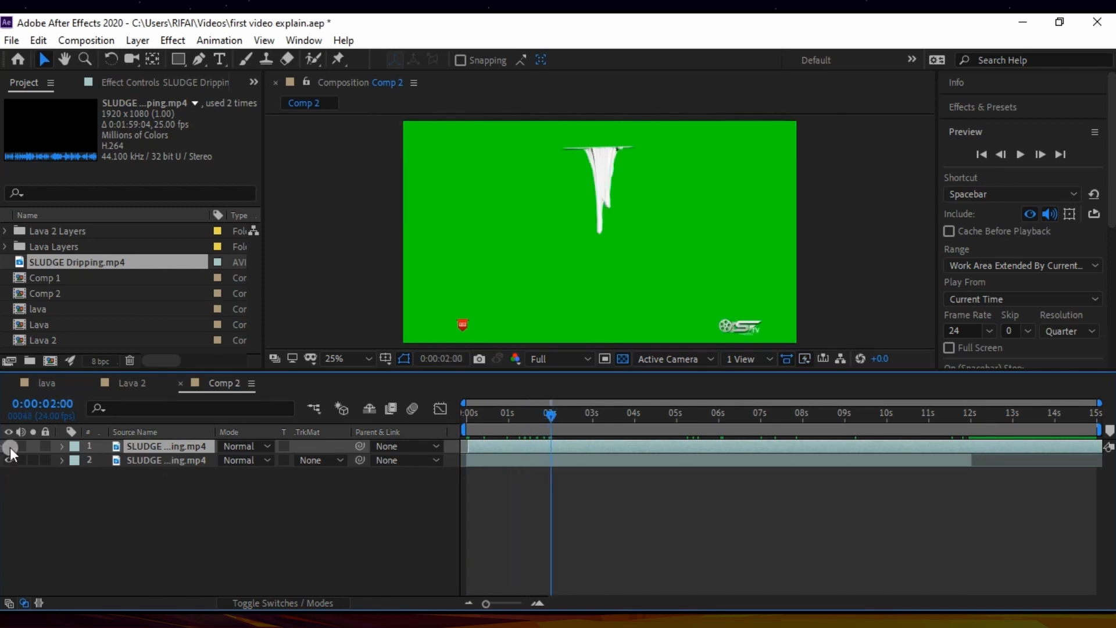
{"action": "left_click", "coordinate": [9, 460]}
{"action": "left_click", "coordinate": [8, 446]}
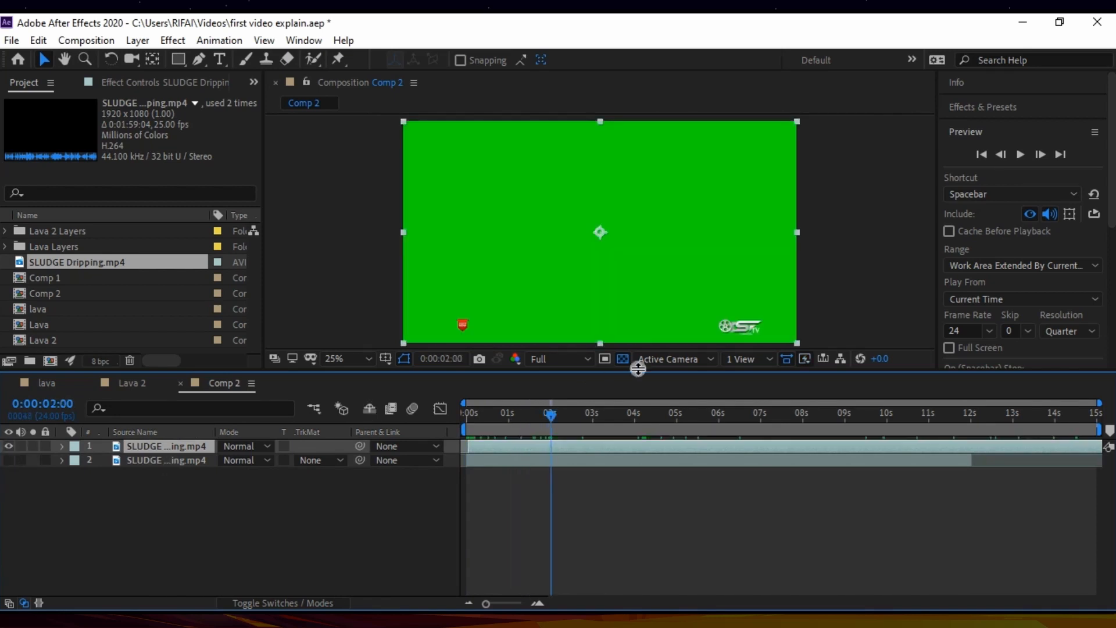
Step: Trim the start of the upper SLUDGE Dripping.mp4 copy at 0:00:04:05, the first frame where its new drip appears
{"action": "left_click_drag", "start_coordinate": [552, 414], "coordinate": [637, 416]}
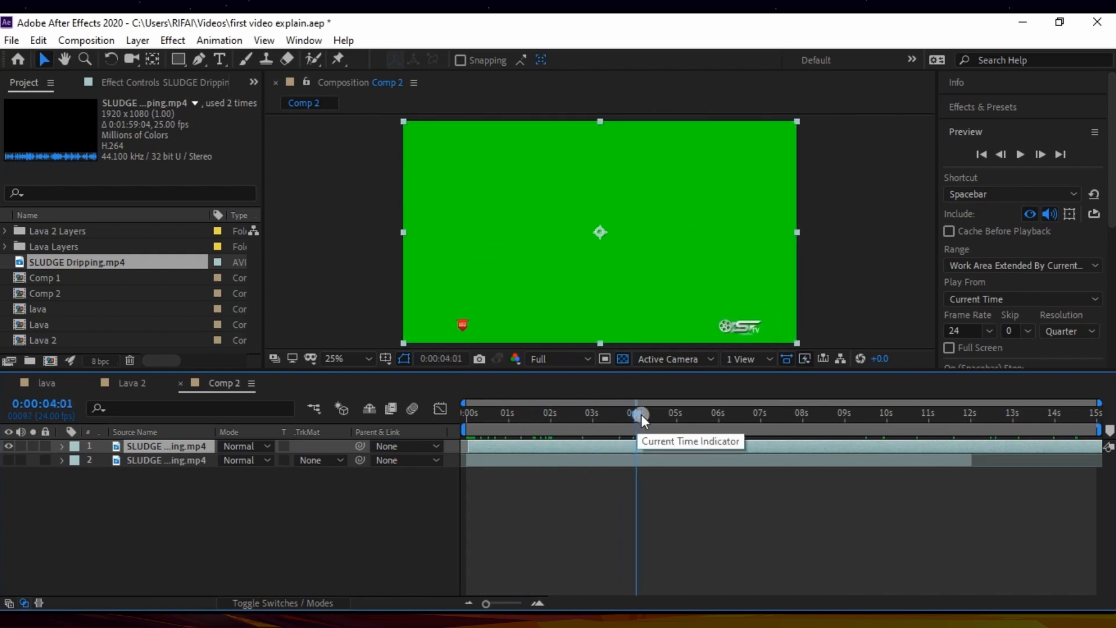
{"action": "left_click", "coordinate": [1044, 158]}
{"action": "left_click", "coordinate": [1044, 158]}
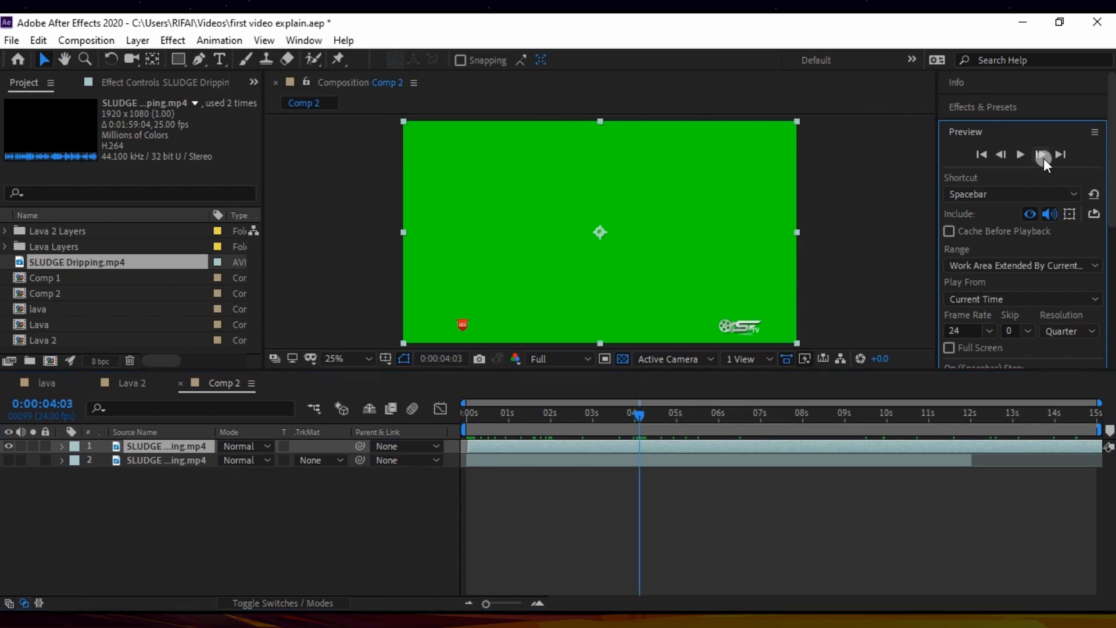
{"action": "left_click", "coordinate": [1044, 158]}
{"action": "key", "text": "space"}
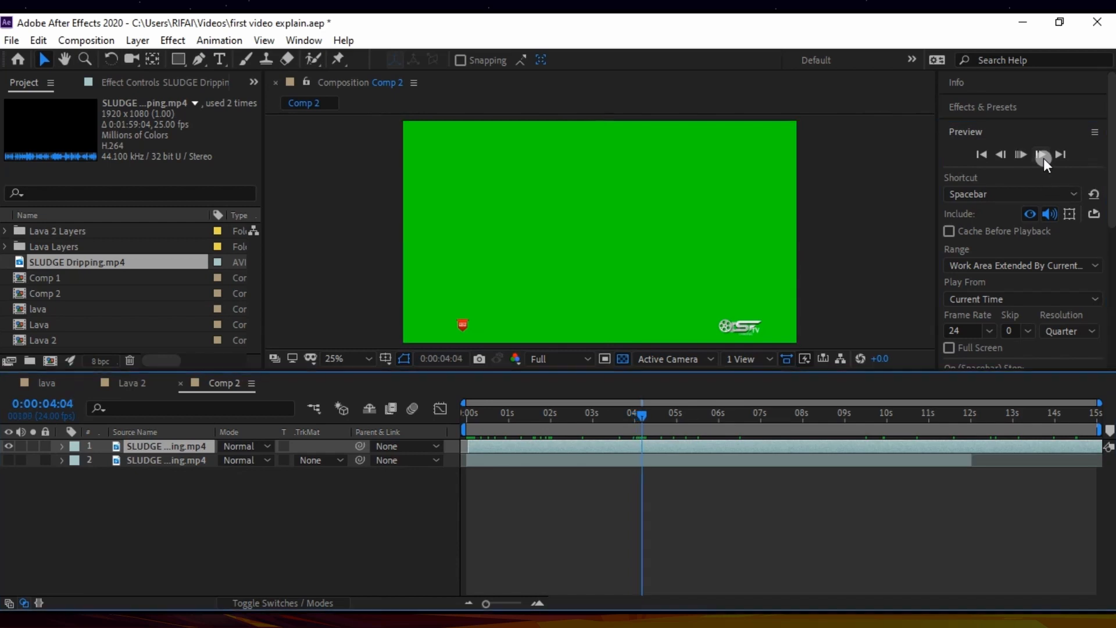
{"action": "key", "text": "space"}
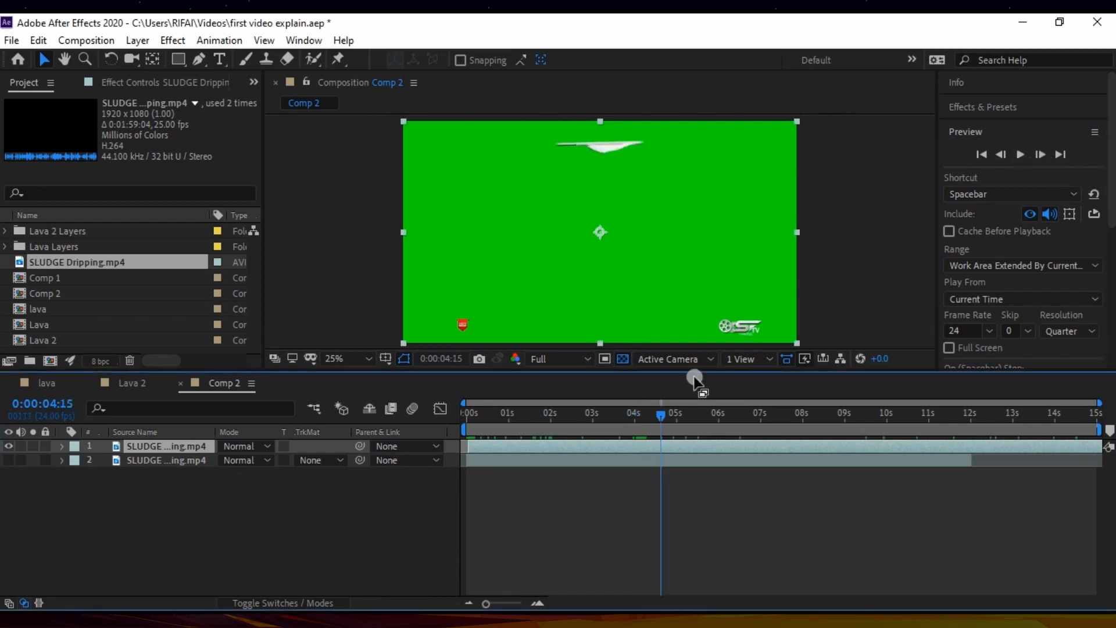
{"action": "left_click_drag", "start_coordinate": [655, 419], "coordinate": [640, 416]}
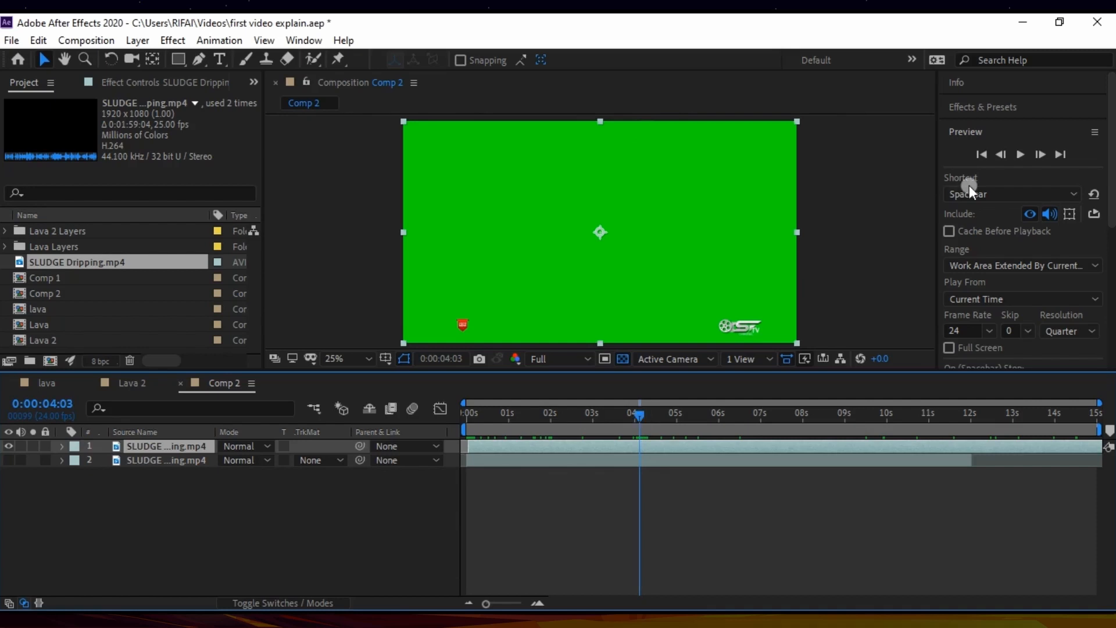
{"action": "left_click", "coordinate": [1045, 155]}
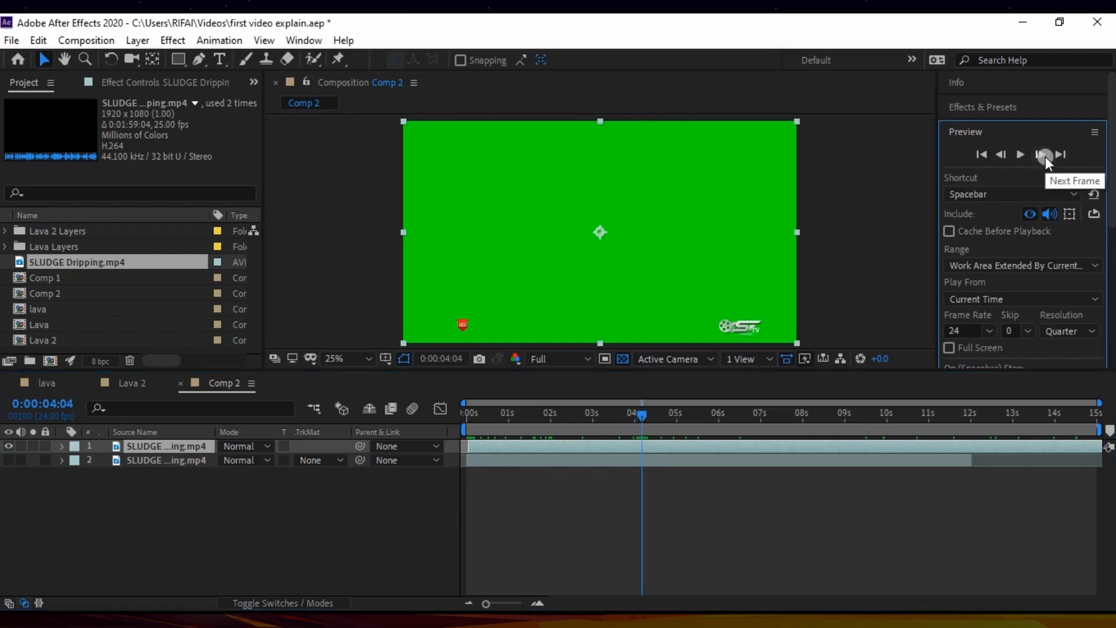
{"action": "left_click", "coordinate": [1045, 156]}
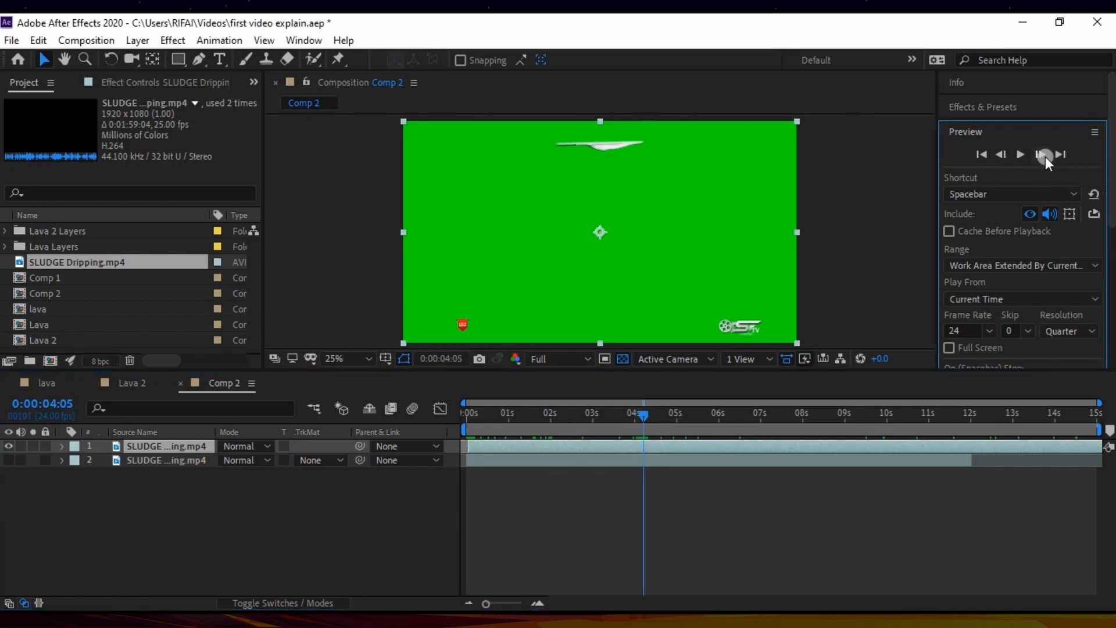
{"action": "left_click", "coordinate": [648, 452]}
{"action": "key", "text": "alt+bracketleft"}
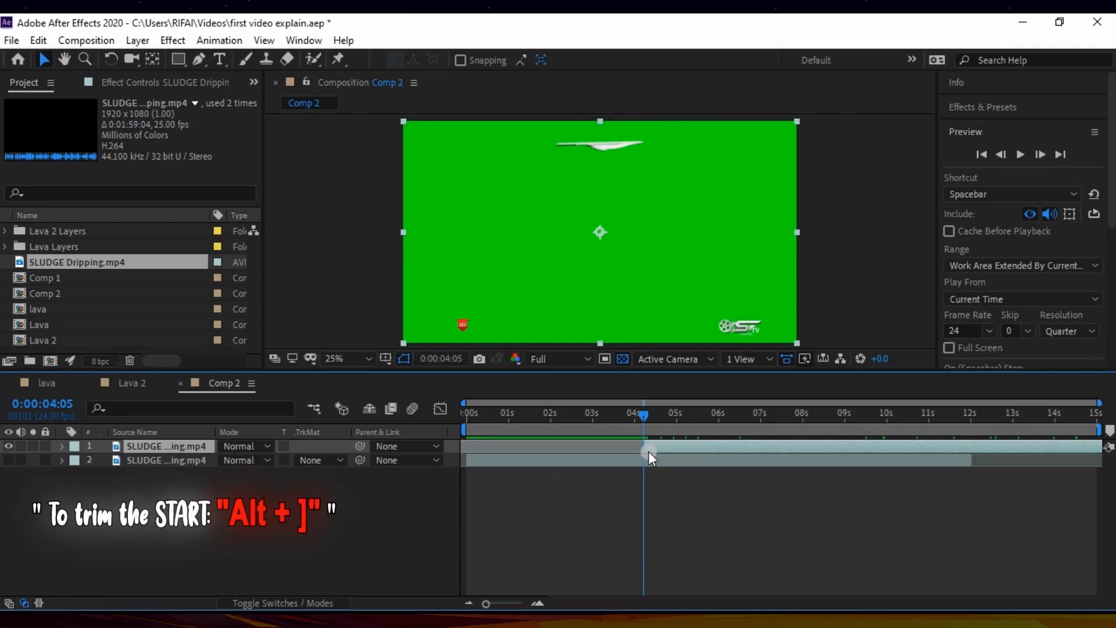
Step: Shift the retrimmed upper copy so its first visible drip frame sits at 0:00:00:00
{"action": "left_click_drag", "start_coordinate": [647, 451], "coordinate": [486, 459]}
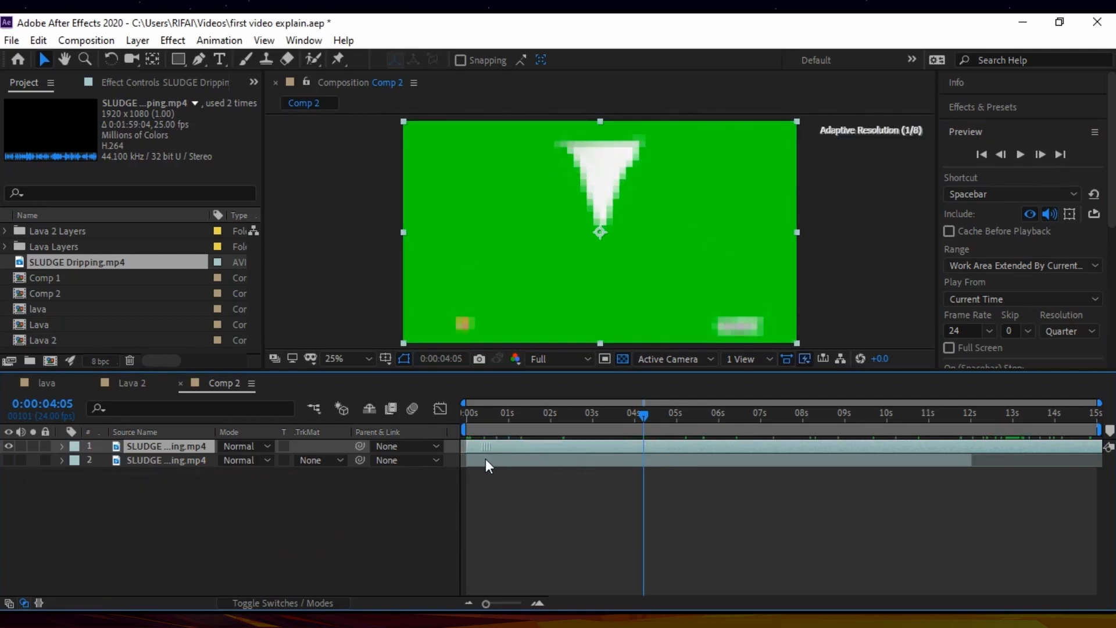
{"action": "left_click", "coordinate": [642, 413]}
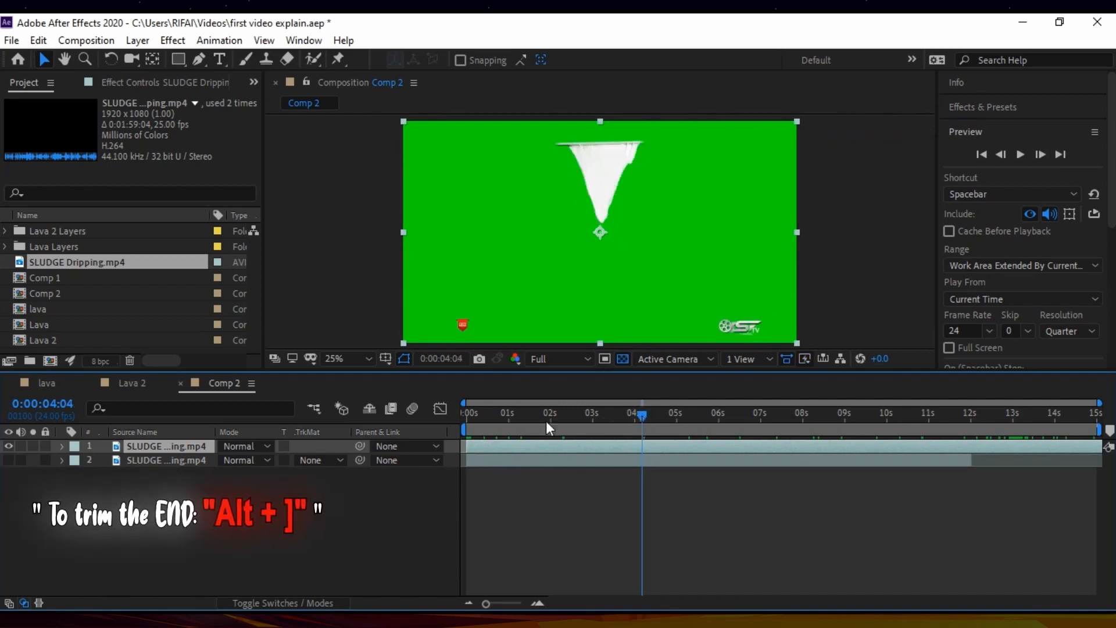
{"action": "key", "text": "Home"}
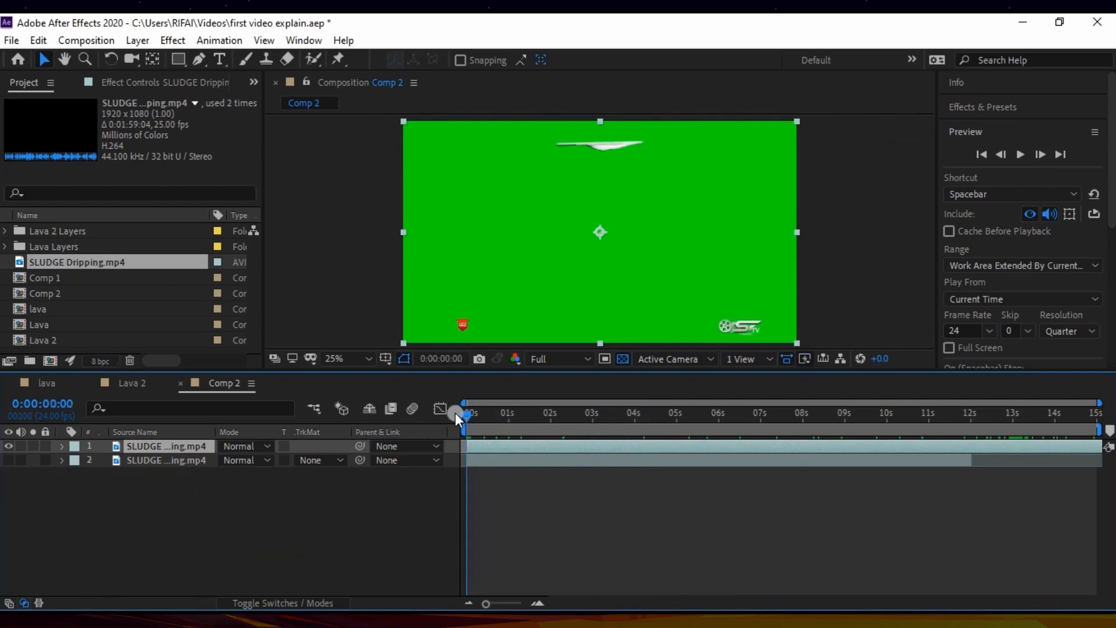
Step: Trim the end of the upper SLUDGE Dripping.mp4 copy at 0:00:13:03 and return to the start of the timeline
{"action": "left_click_drag", "start_coordinate": [460, 413], "coordinate": [1017, 414]}
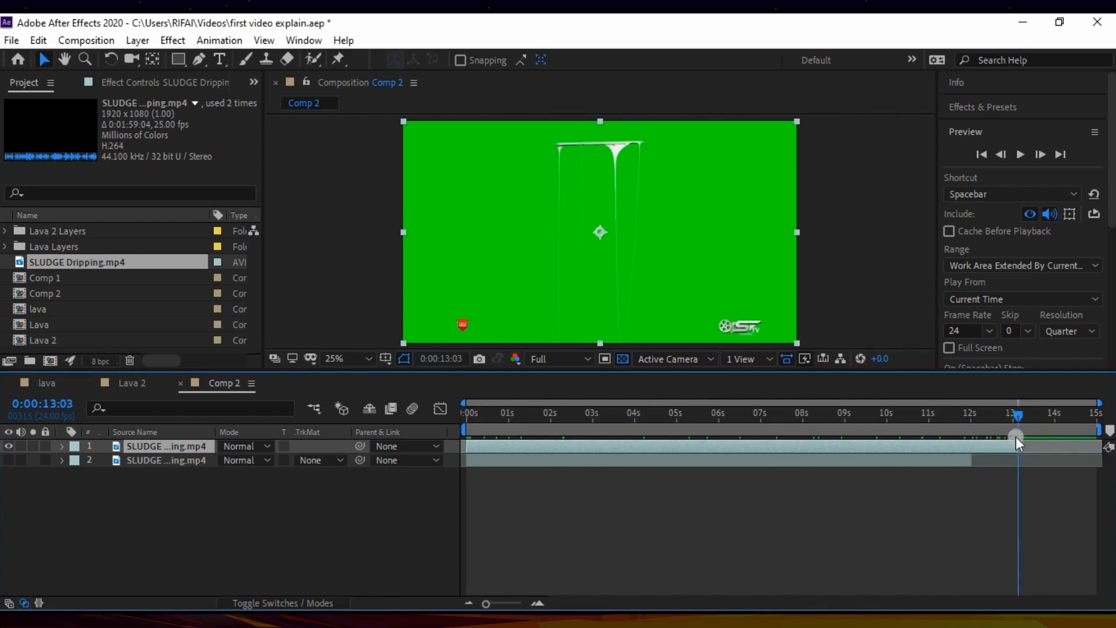
{"action": "left_click_drag", "start_coordinate": [1017, 416], "coordinate": [490, 452]}
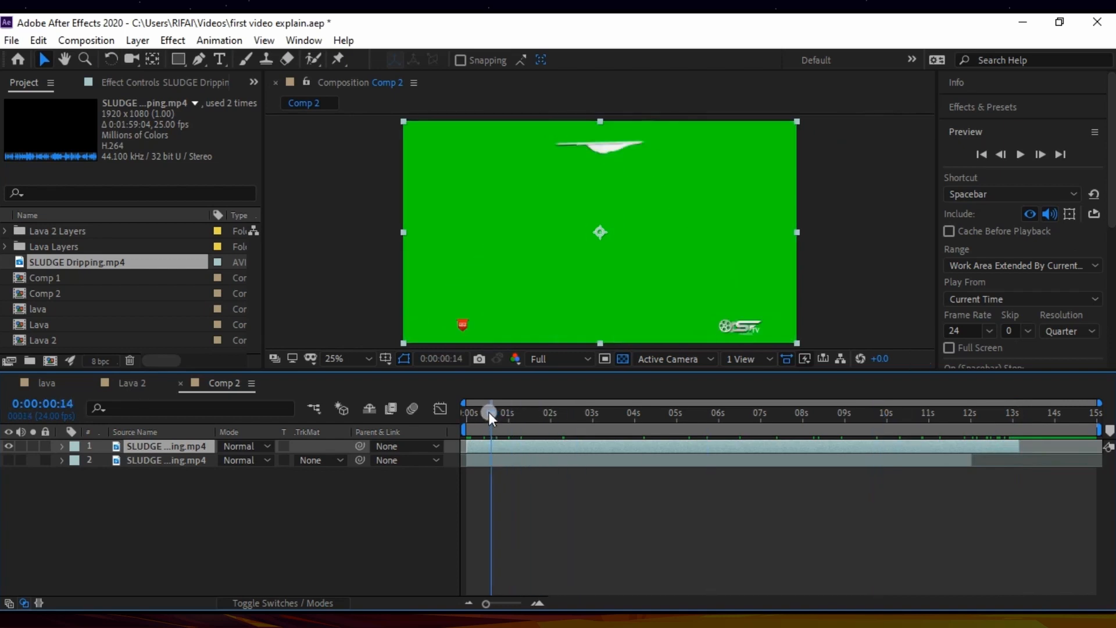
{"action": "left_click_drag", "start_coordinate": [483, 410], "coordinate": [462, 417]}
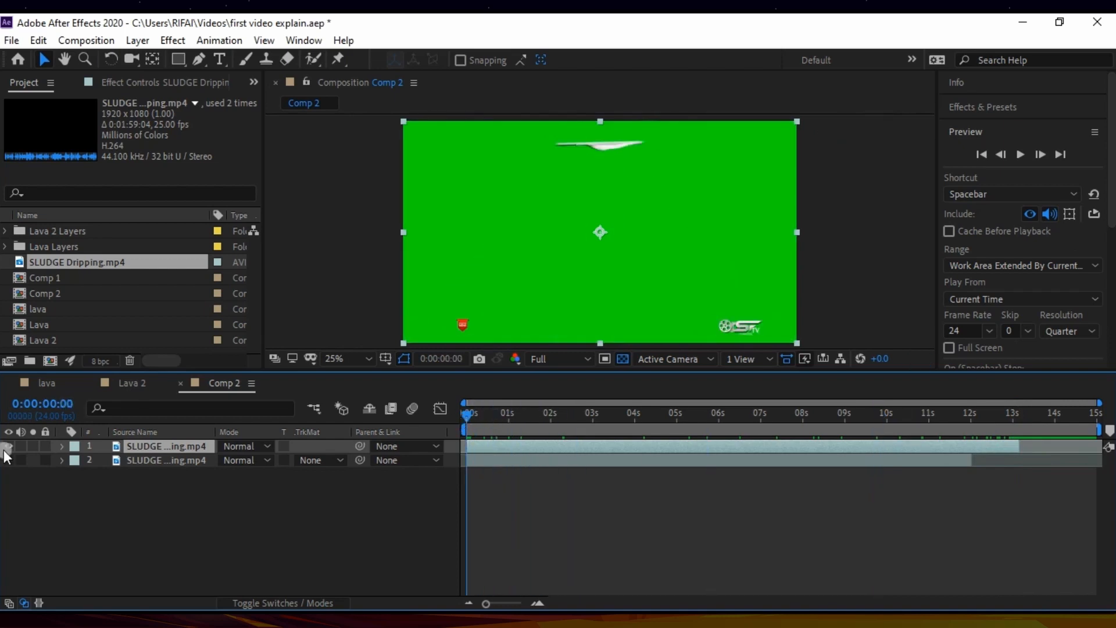
{"action": "left_click", "coordinate": [151, 490]}
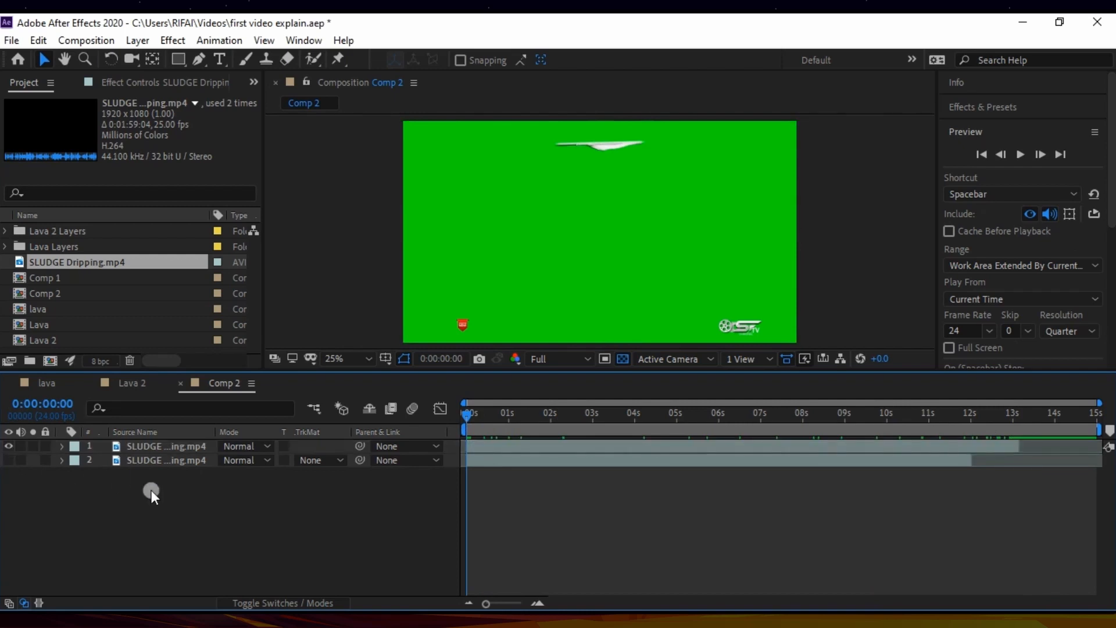
Step: Apply the Keylight (1.2) effect to the upper SLUDGE Dripping.mp4 layer at 0:00:00:16
{"action": "left_click", "coordinate": [498, 442]}
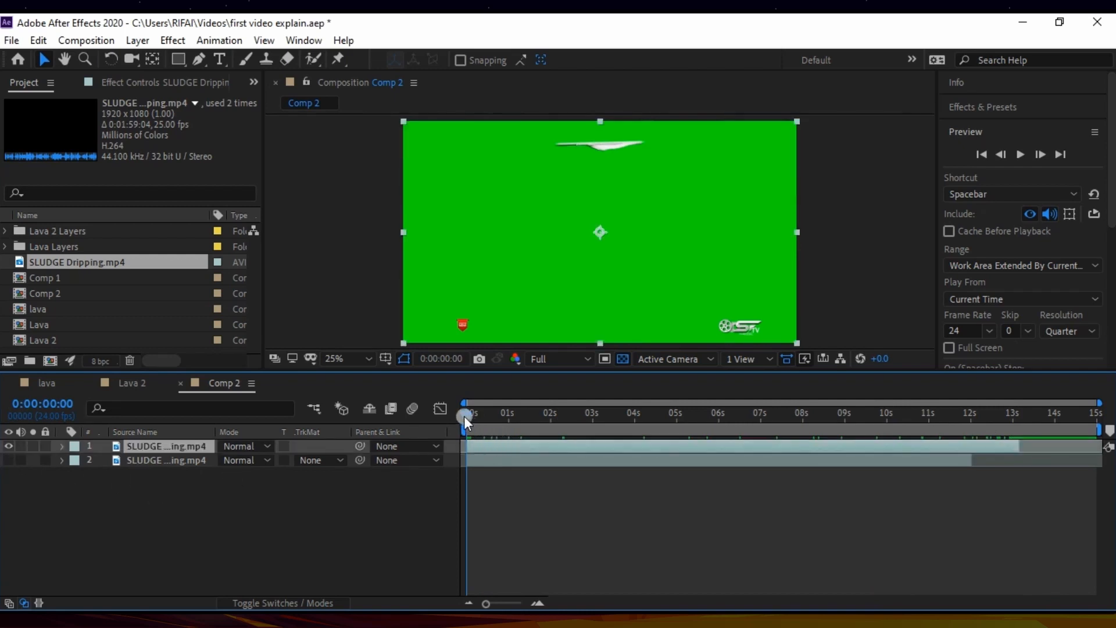
{"action": "left_click_drag", "start_coordinate": [464, 416], "coordinate": [492, 419]}
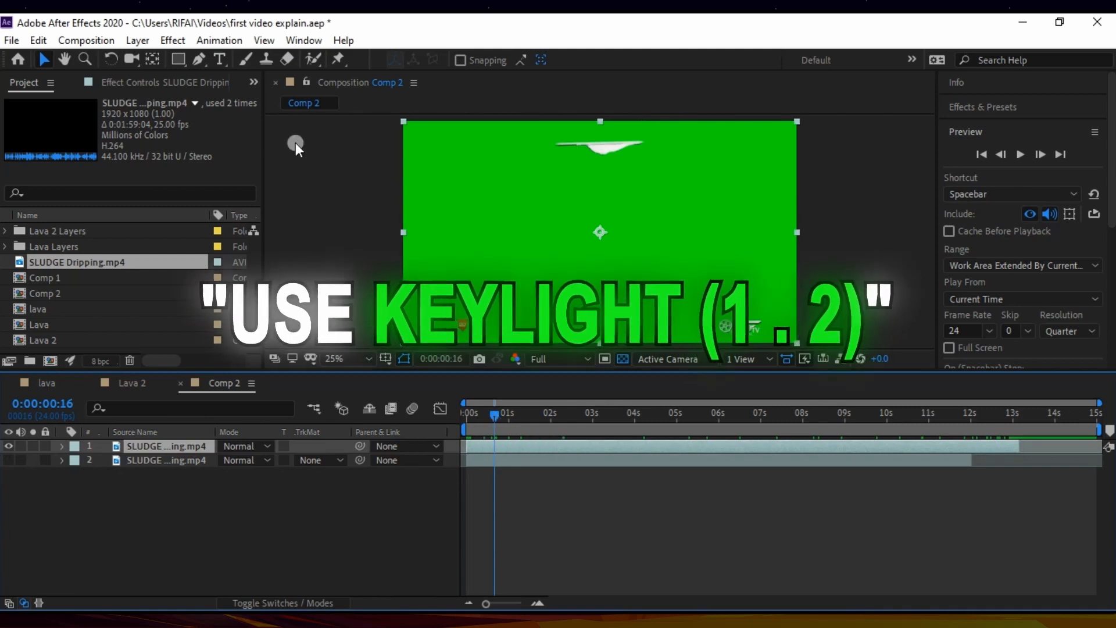
{"action": "left_click", "coordinate": [173, 40]}
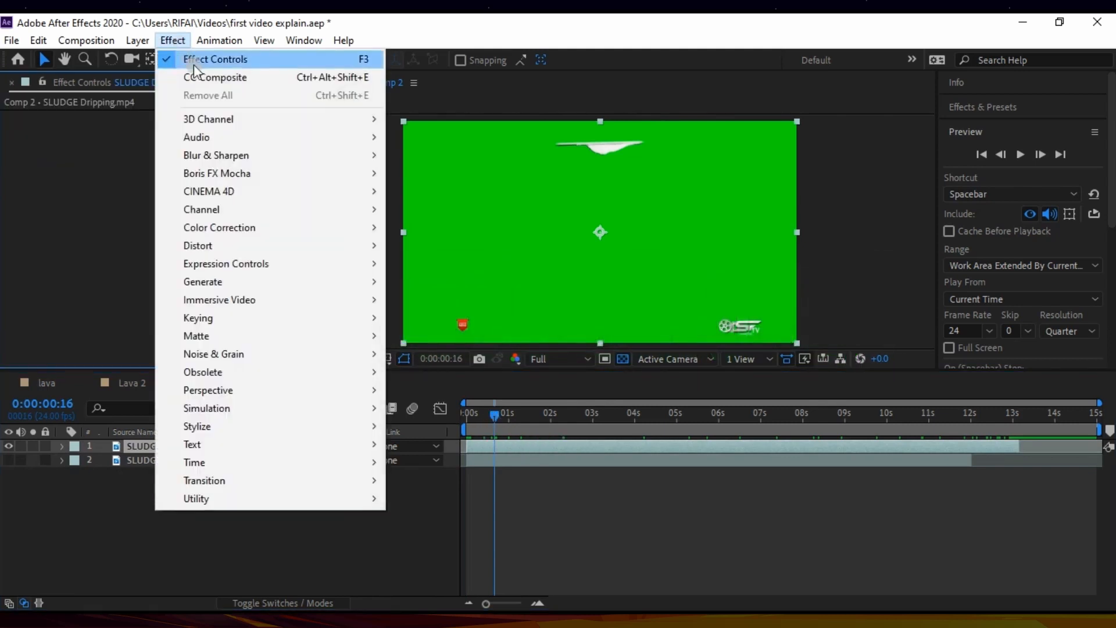
{"action": "mouse_move", "coordinate": [289, 319]}
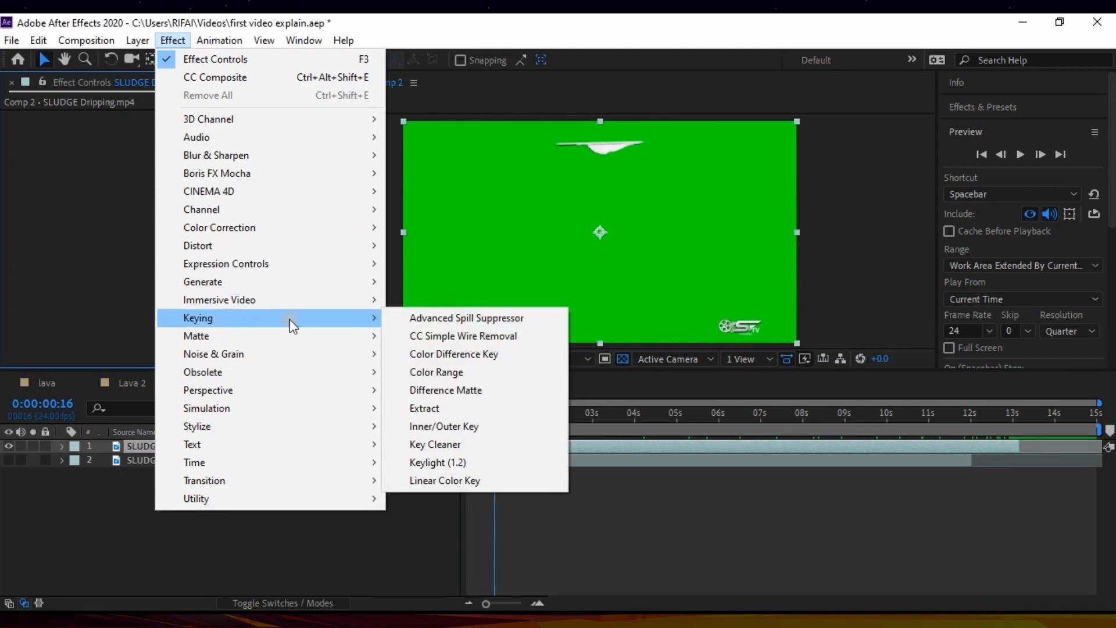
{"action": "left_click", "coordinate": [446, 463]}
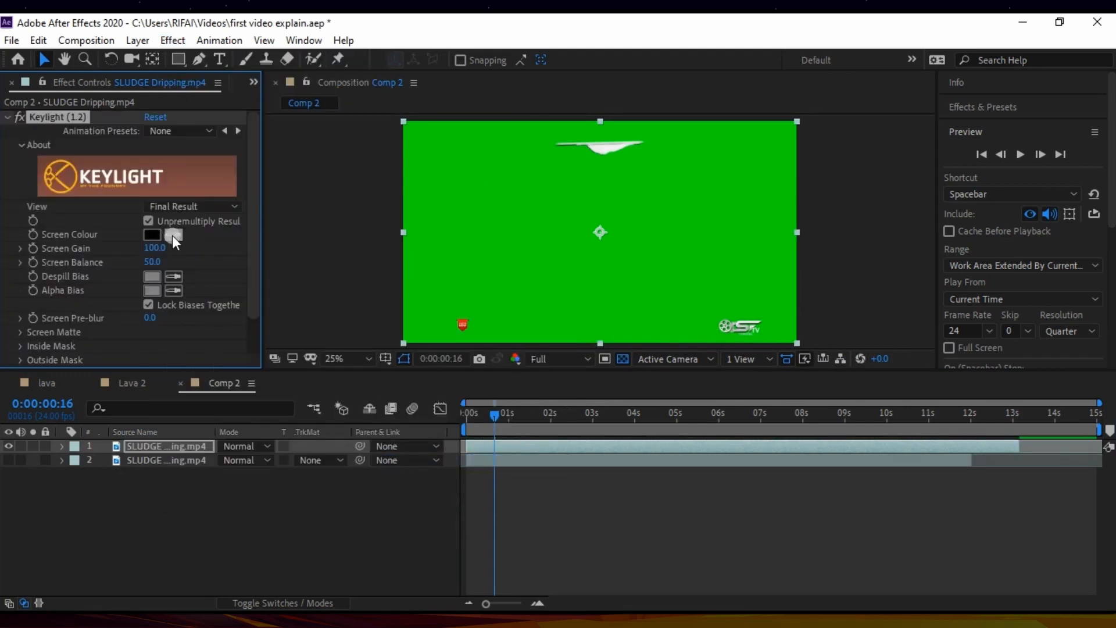
Step: Sample the footage's green background as the Keylight screen colour on the upper SLUDGE Dripping.mp4 layer
{"action": "left_click", "coordinate": [174, 236]}
{"action": "left_click", "coordinate": [516, 246]}
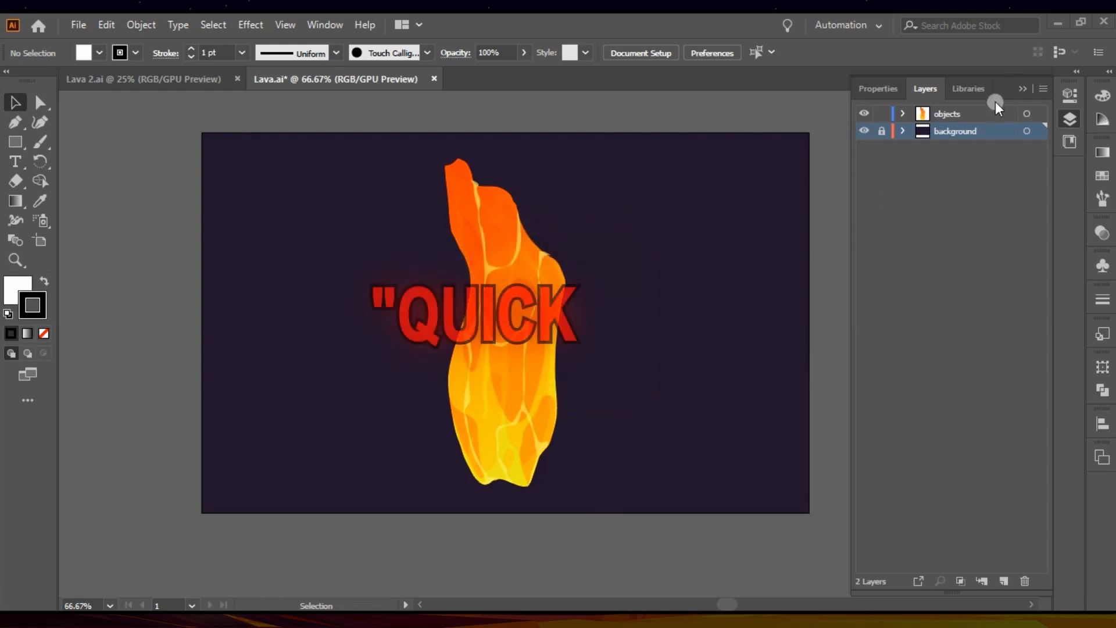
Step: Switch to Illustrator, delete the background layer from Lava.ai, and enlarge the lava group about its centre to nearly the artboard's full height
{"action": "left_click", "coordinate": [1025, 580]}
{"action": "key", "text": "Return"}
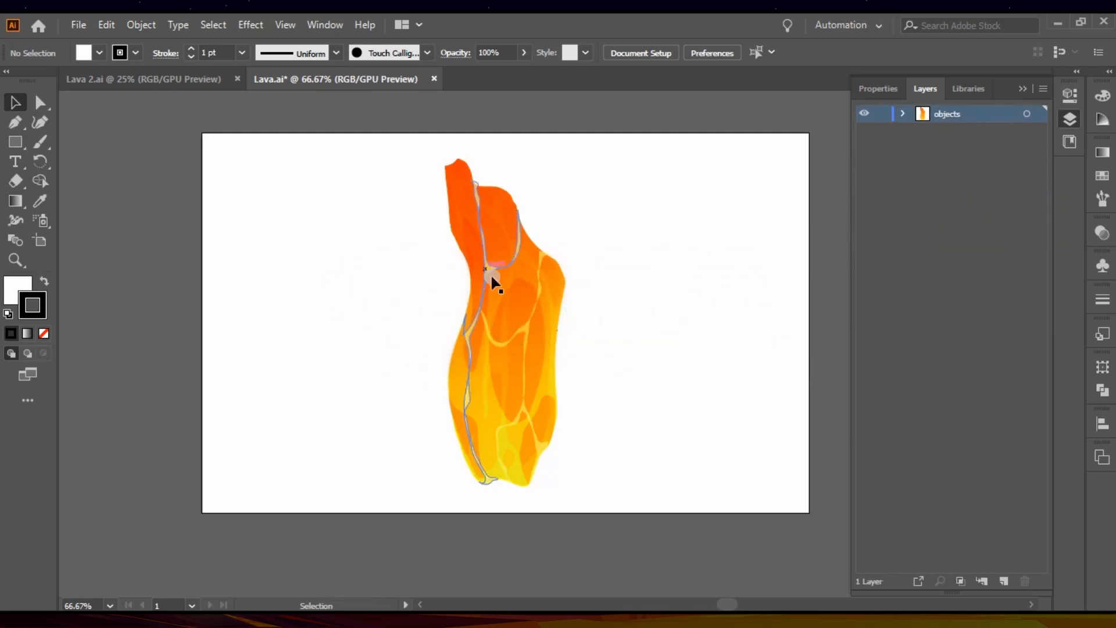
{"action": "left_click", "coordinate": [509, 287]}
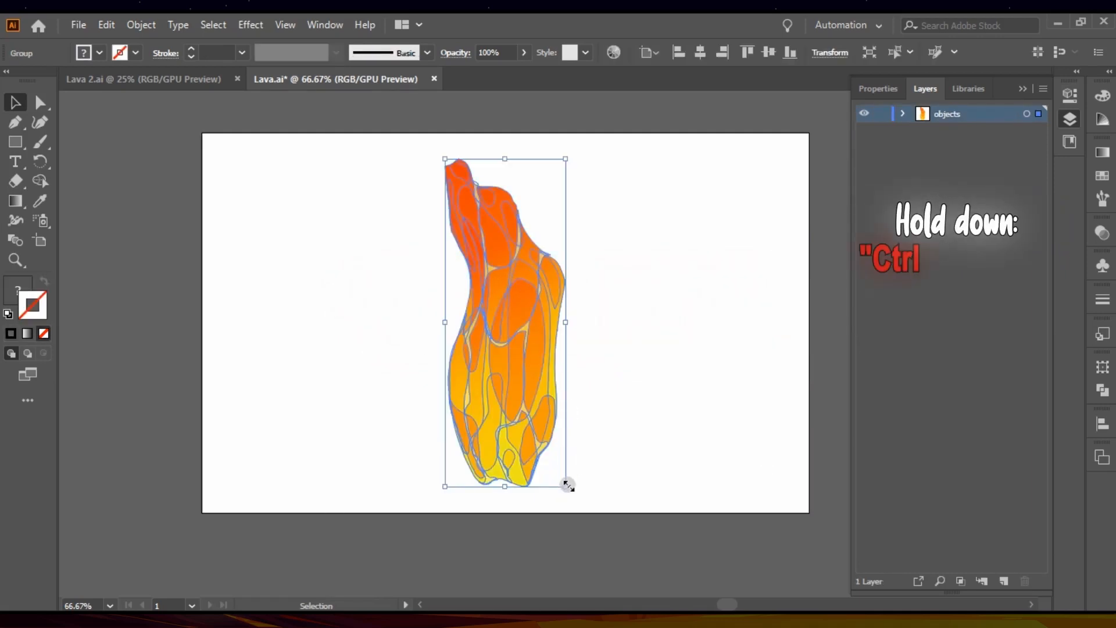
{"action": "left_click_drag", "start_coordinate": [568, 485], "coordinate": [579, 509]}
{"action": "left_click", "coordinate": [613, 420]}
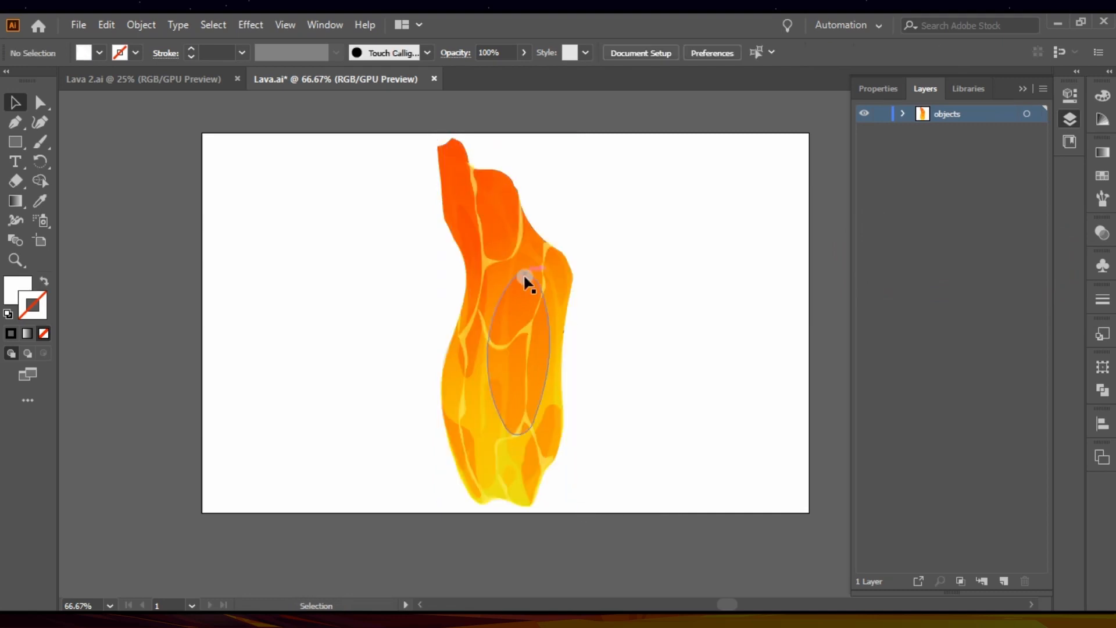
Step: Duplicate the lava group to the right of the original and reflect the copy across the vertical axis
{"action": "left_click_drag", "start_coordinate": [515, 271], "coordinate": [693, 274]}
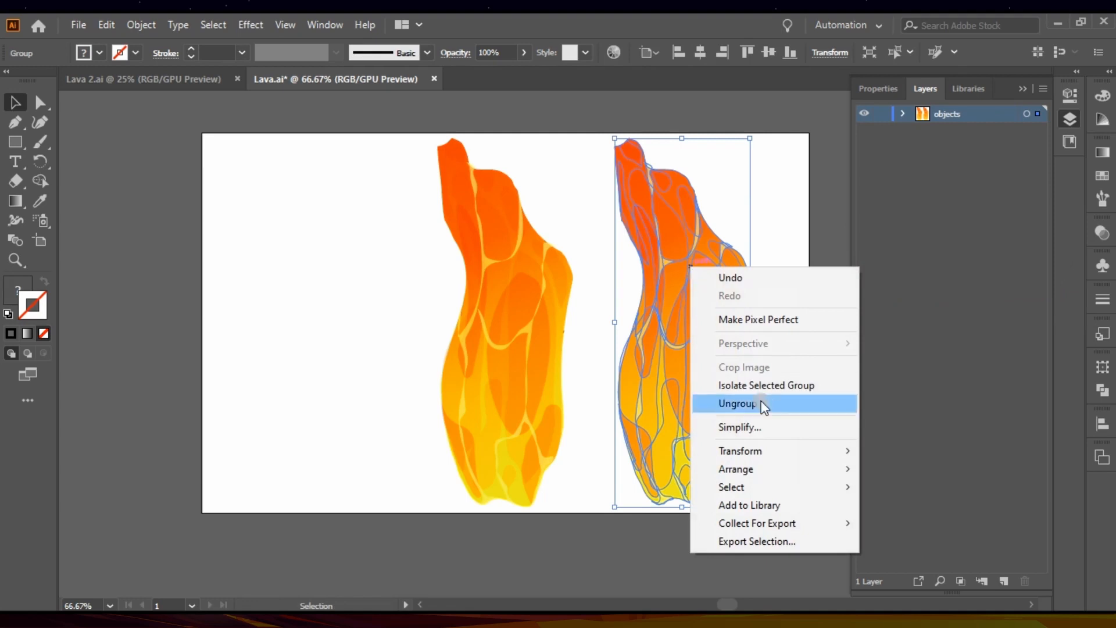
{"action": "mouse_move", "coordinate": [759, 451]}
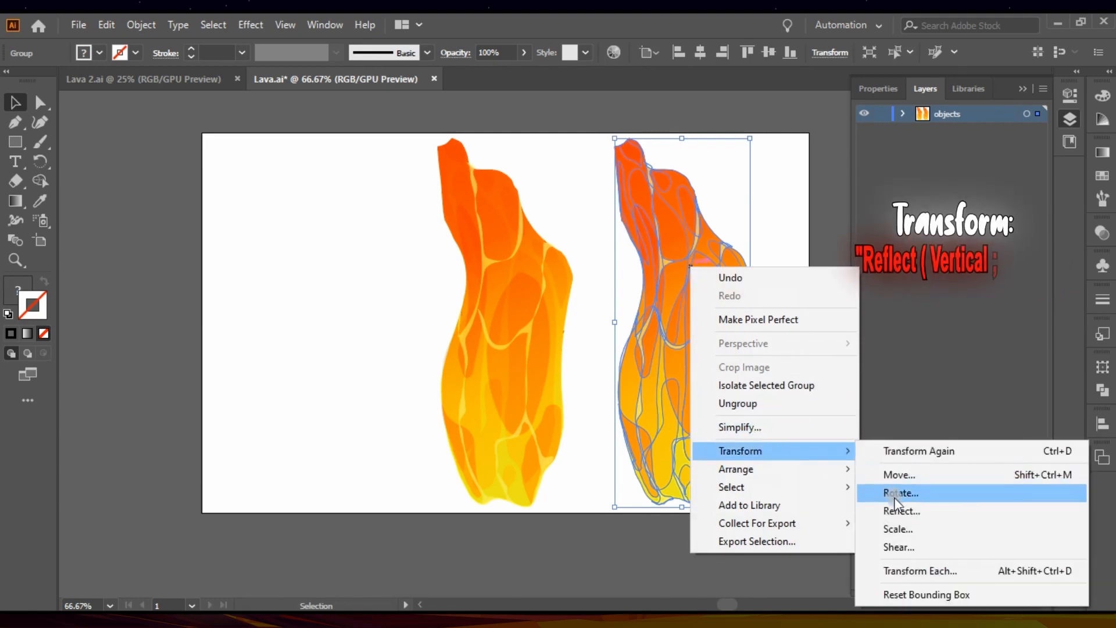
{"action": "left_click", "coordinate": [900, 511]}
{"action": "key", "text": "Return"}
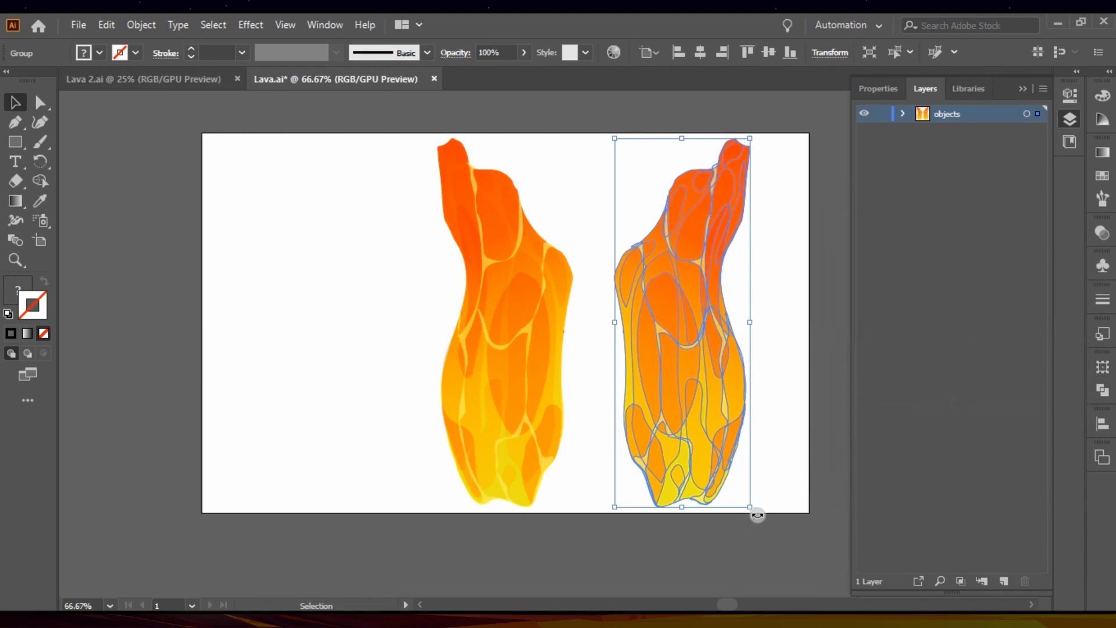
Step: Rotate the mirrored lava copy 90° counter-clockwise and join its red end to the top of the upright lava piece
{"action": "left_click_drag", "start_coordinate": [810, 486], "coordinate": [674, 187]}
{"action": "left_click", "coordinate": [680, 219]}
{"action": "left_click", "coordinate": [640, 308]}
{"action": "left_click_drag", "start_coordinate": [656, 236], "coordinate": [598, 240]}
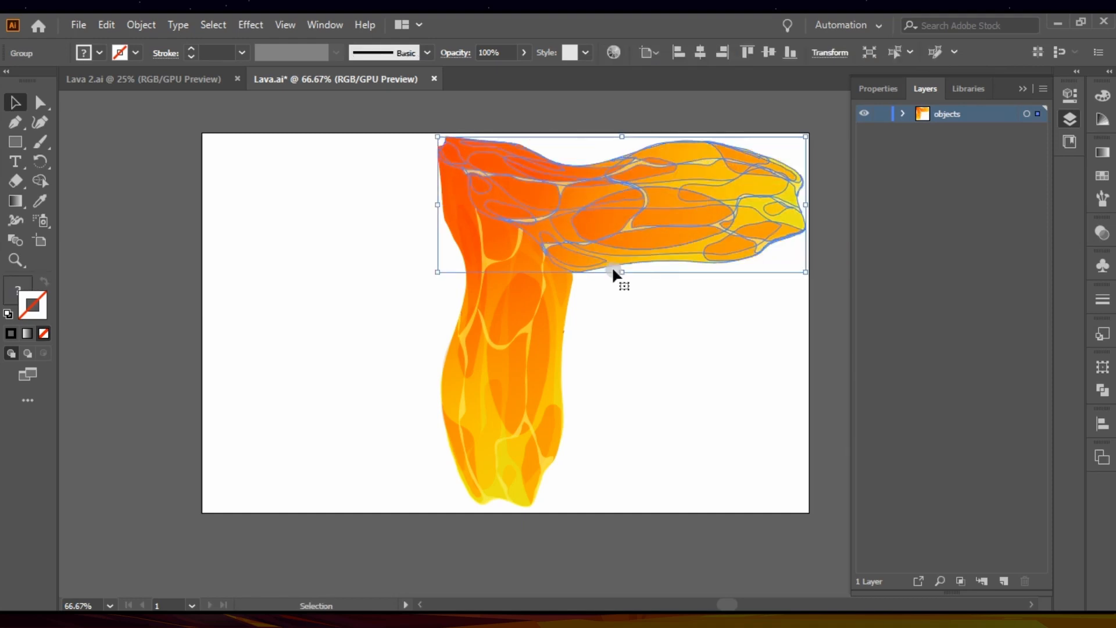
{"action": "left_click", "coordinate": [648, 347]}
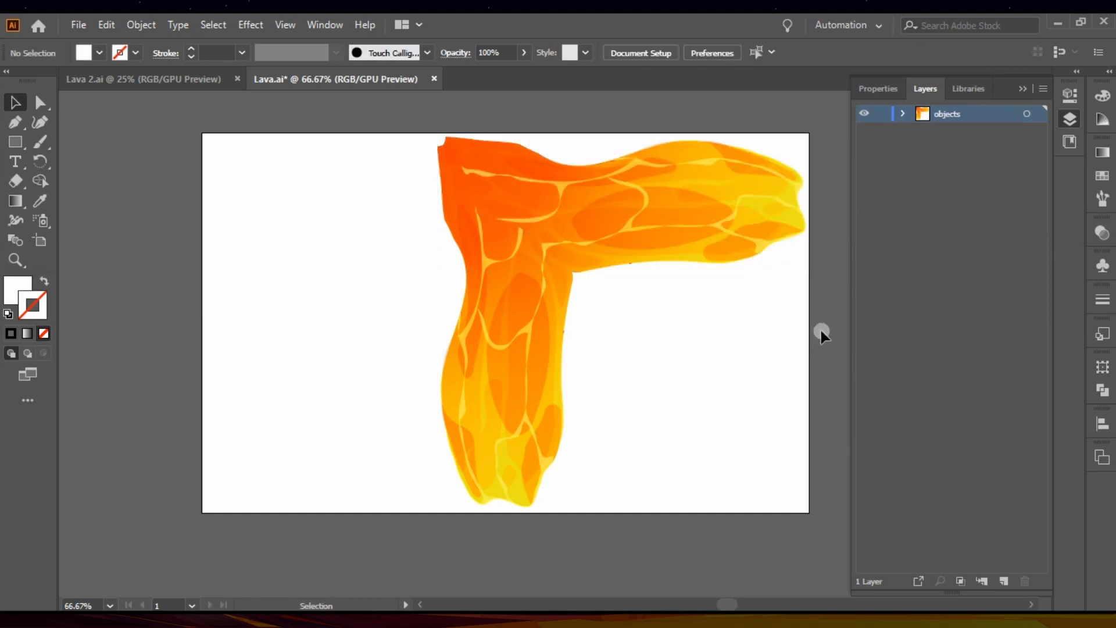
Step: Resize the artboard to 1920 px wide by 1080 px high
{"action": "left_click", "coordinate": [1099, 463]}
{"action": "left_click", "coordinate": [1061, 461]}
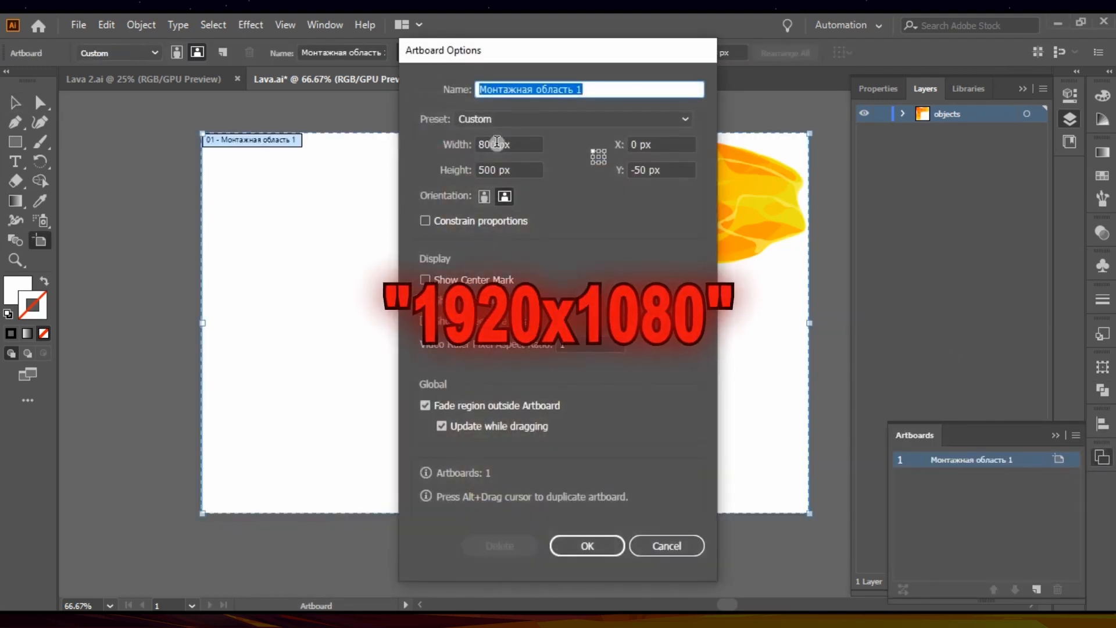
{"action": "double_click", "coordinate": [485, 144]}
{"action": "type", "text": "192"}
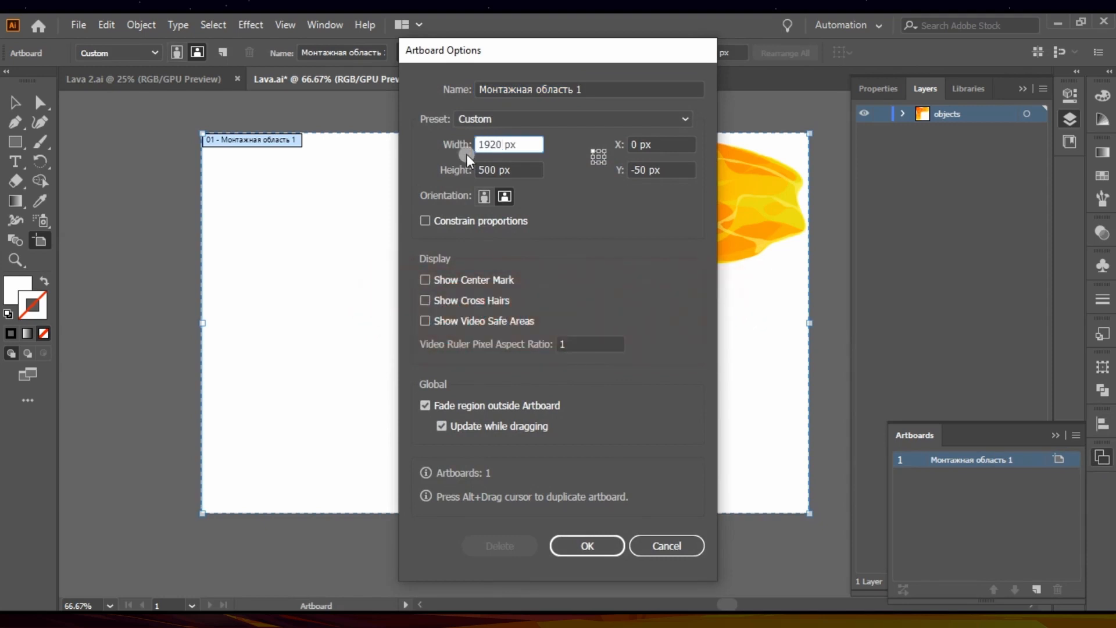
{"action": "left_click_drag", "start_coordinate": [496, 167], "coordinate": [484, 168]}
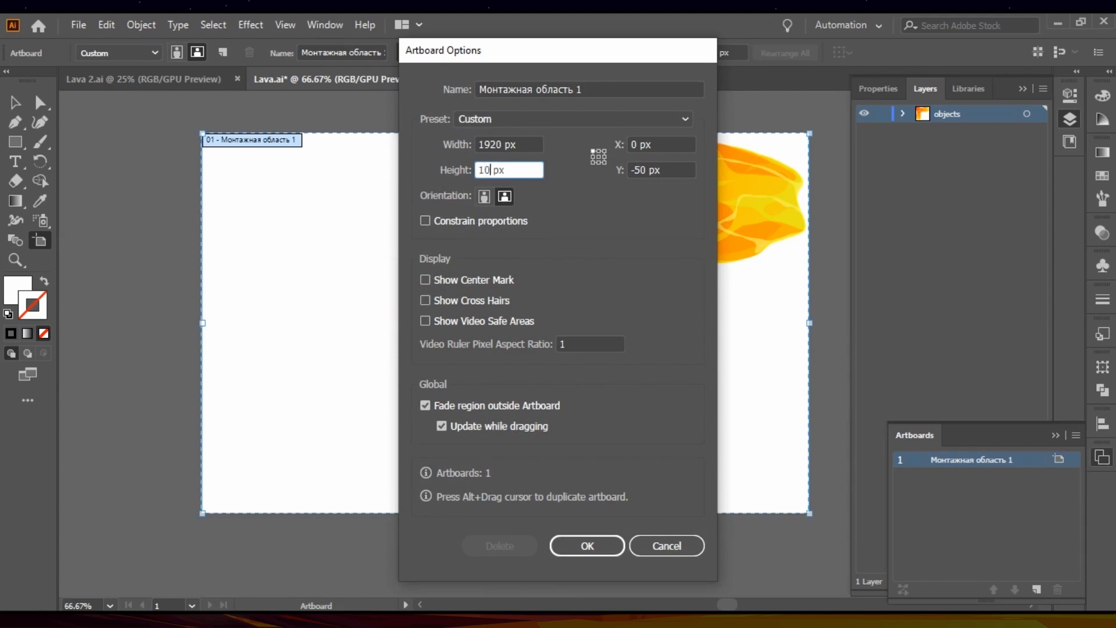
{"action": "type", "text": "1080"}
{"action": "key", "text": "Return"}
{"action": "key", "text": "Escape"}
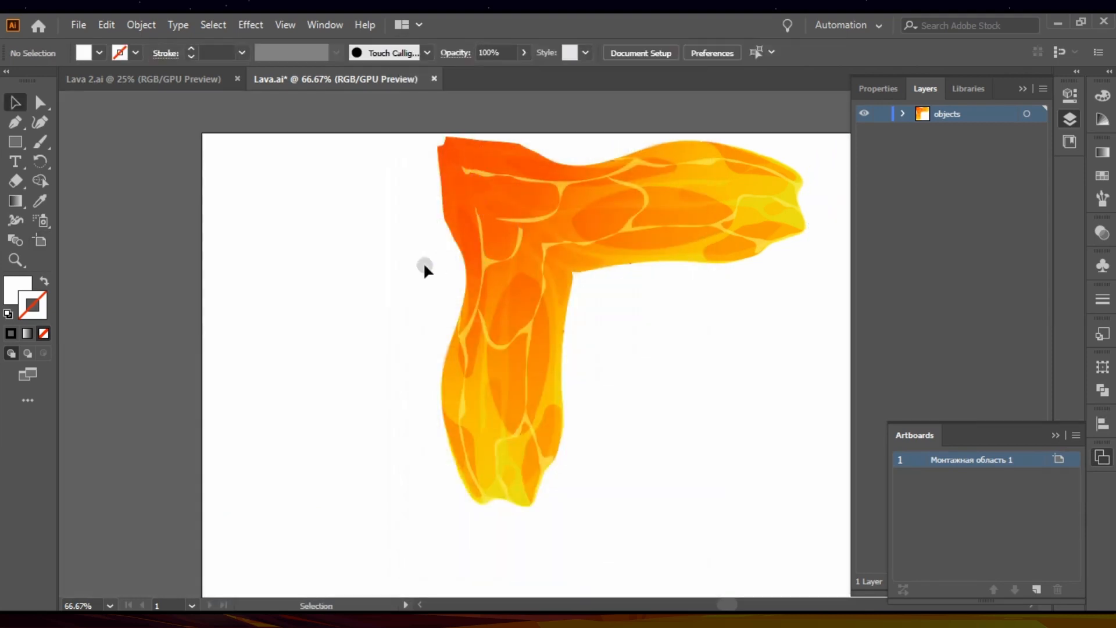
Step: Group both lava pieces and align the group to the artboard's horizontal and vertical centre
{"action": "key", "text": "ctrl+minus"}
{"action": "key", "text": "ctrl+minus"}
{"action": "key", "text": "ctrl+minus"}
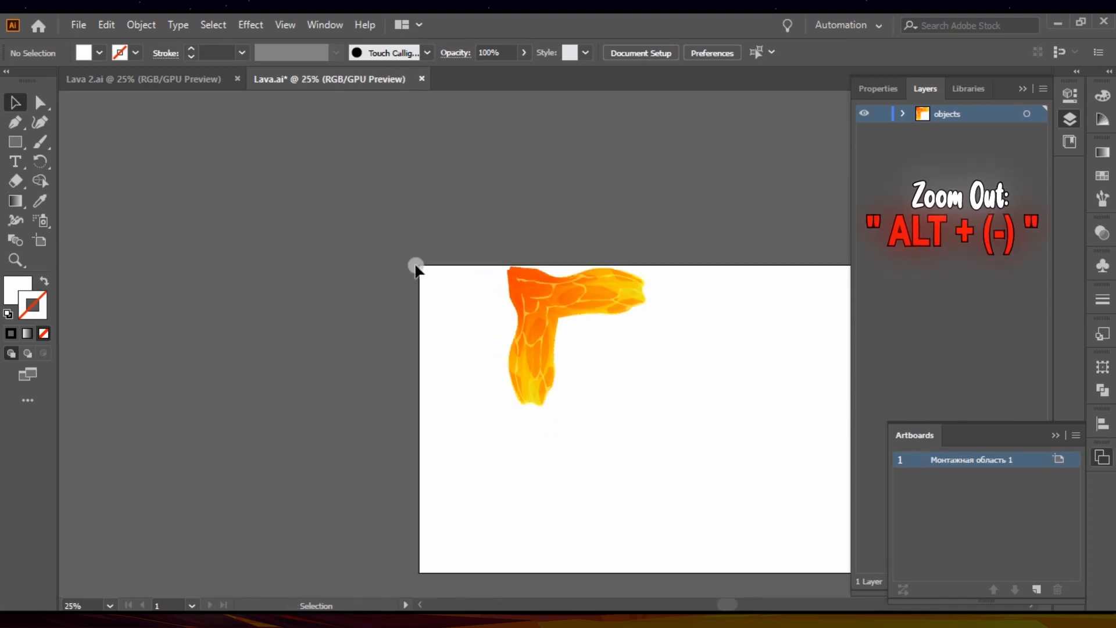
{"action": "left_click_drag", "start_coordinate": [423, 247], "coordinate": [648, 449]}
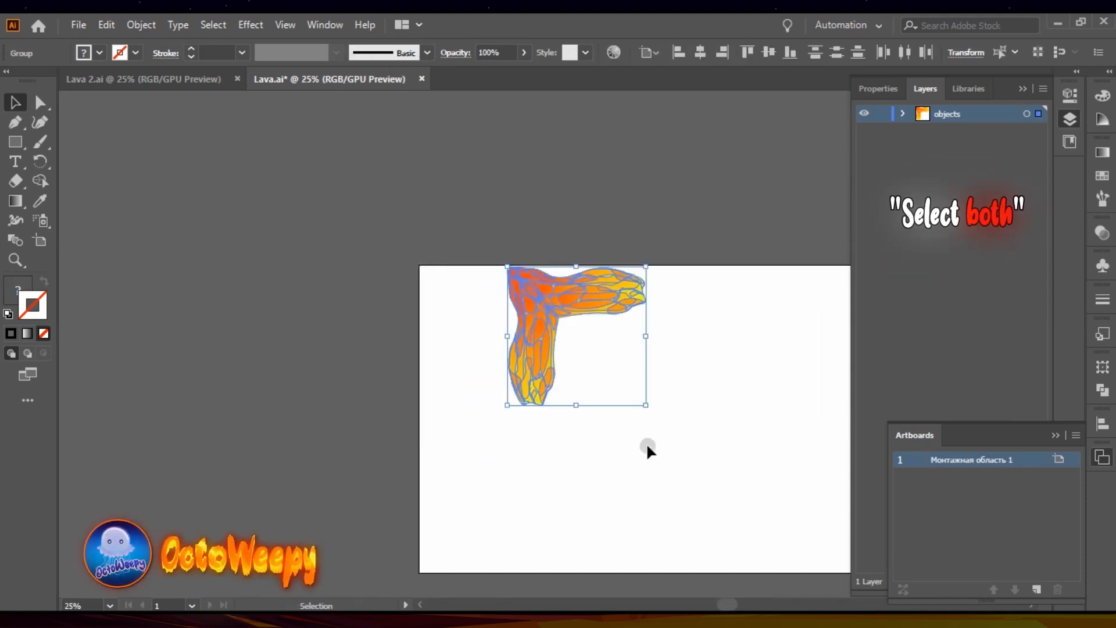
{"action": "key", "text": "ctrl+g"}
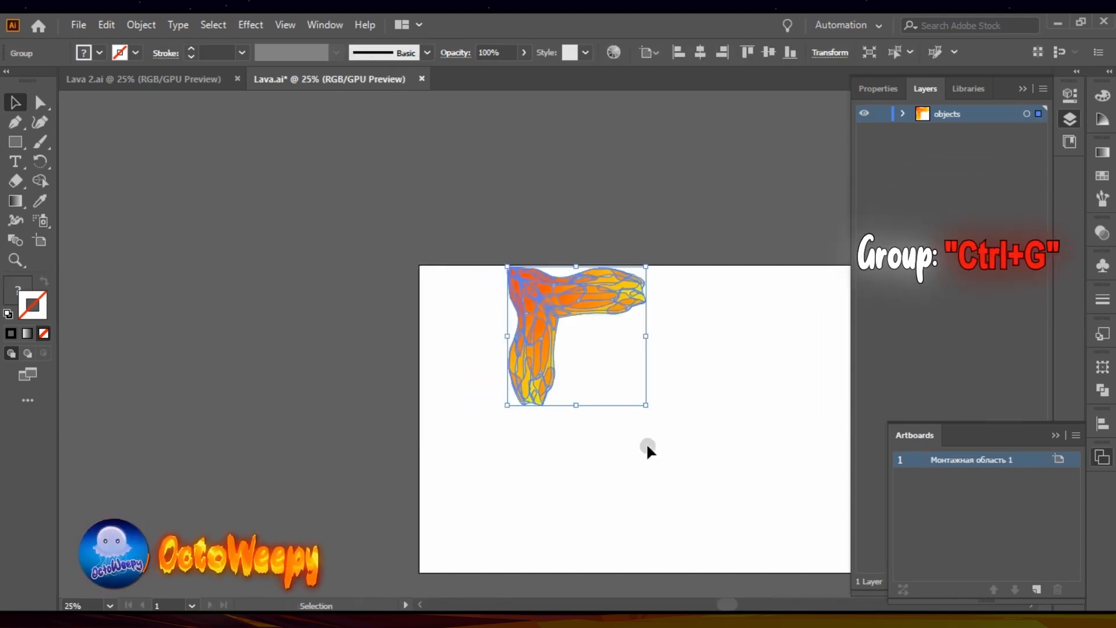
{"action": "left_click", "coordinate": [701, 53]}
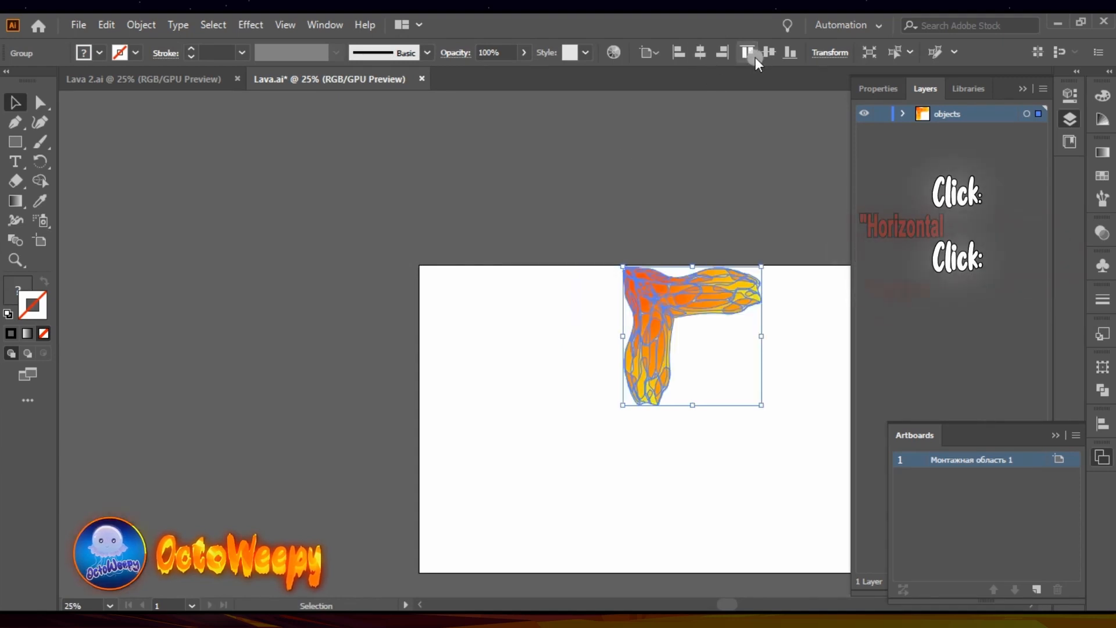
{"action": "left_click", "coordinate": [768, 53]}
{"action": "key", "text": "ctrl+minus"}
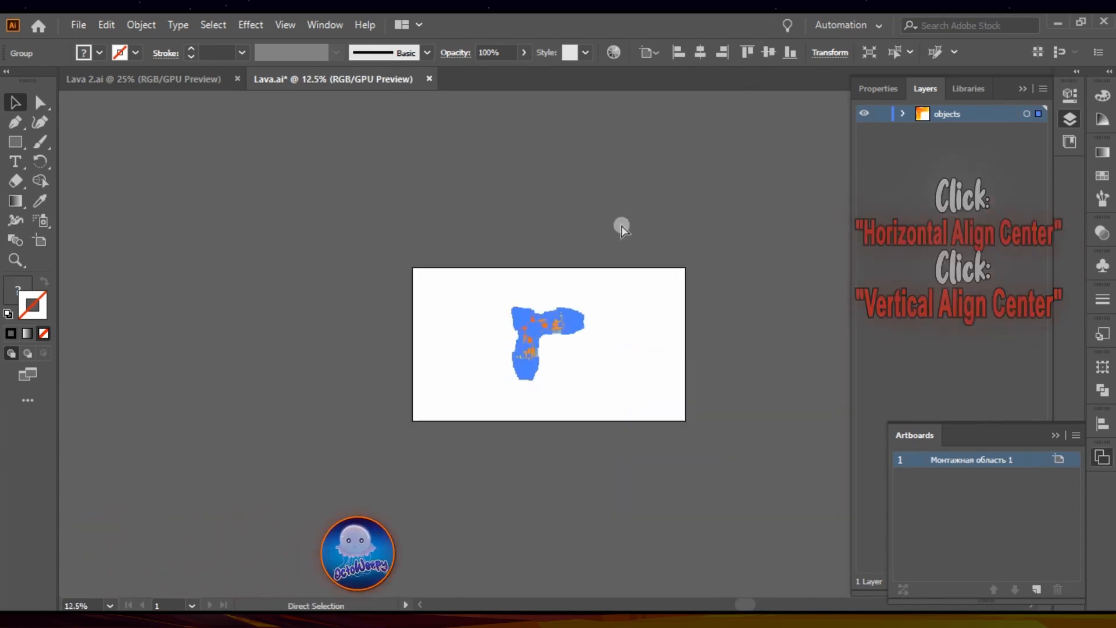
Step: Enlarge the lava group proportionally about its centre to nearly fill the artboard's height, and bring up the file commands
{"action": "key", "text": "ctrl+plus"}
{"action": "key", "text": "ctrl+plus"}
{"action": "key", "text": "ctrl+plus"}
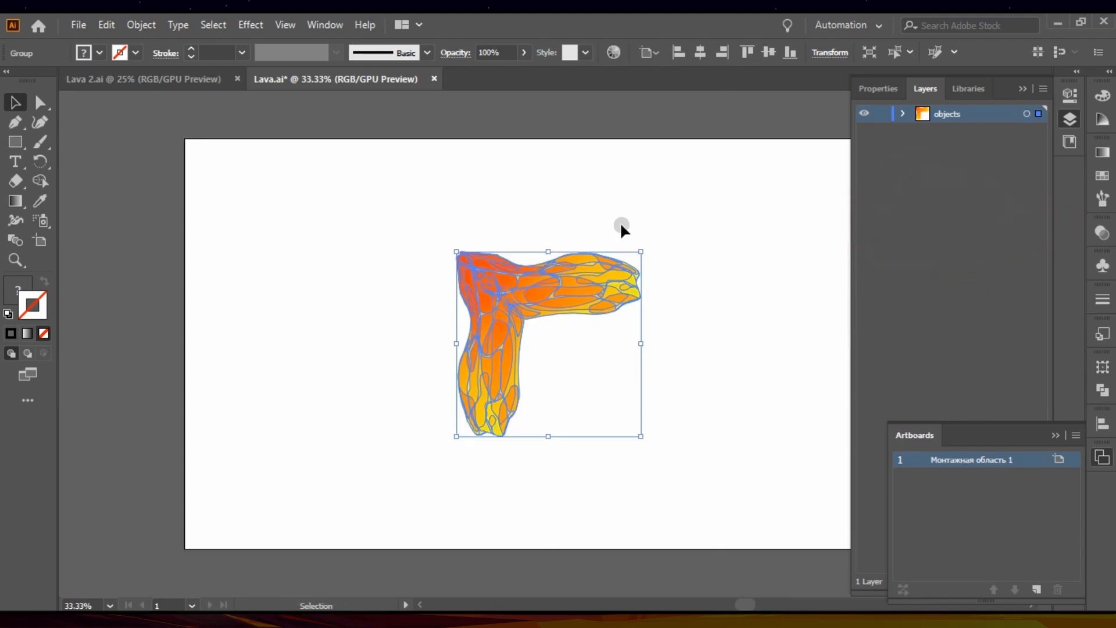
{"action": "left_click_drag", "start_coordinate": [639, 430], "coordinate": [736, 576]}
{"action": "left_click", "coordinate": [760, 384]}
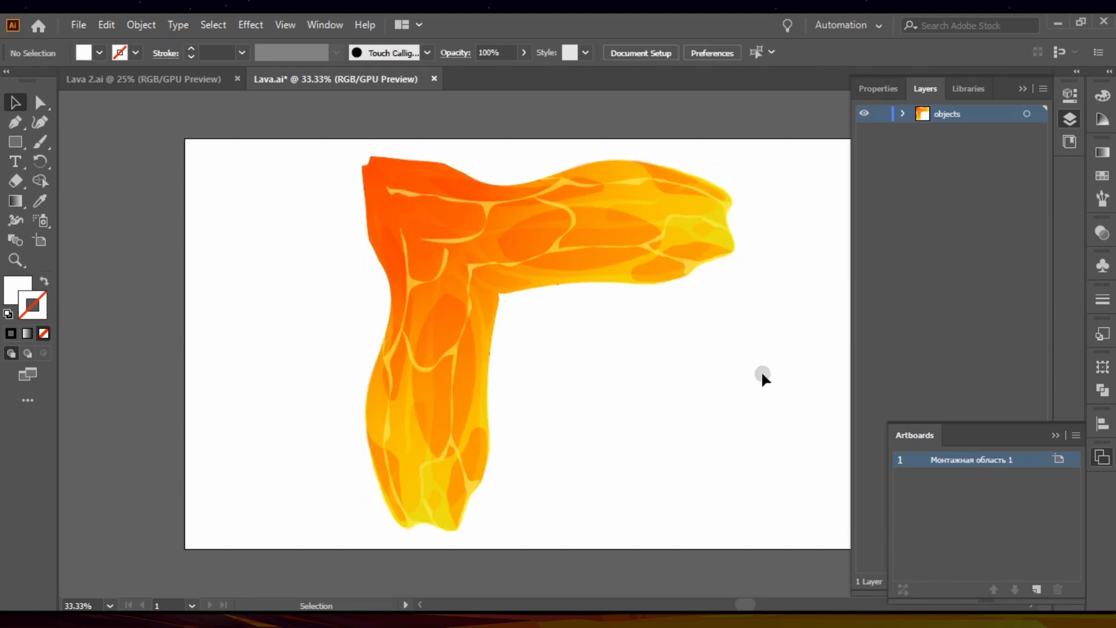
{"action": "scroll", "coordinate": [762, 377], "scroll_direction": "right", "scroll_amount": 3}
{"action": "scroll", "coordinate": [762, 377], "scroll_direction": "left", "scroll_amount": 2}
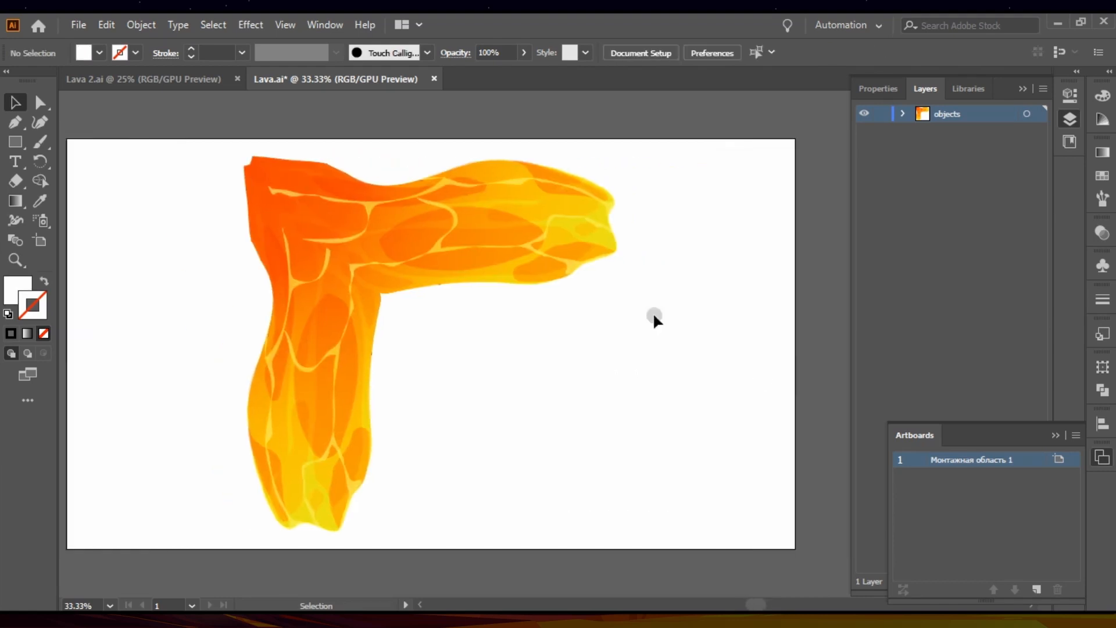
{"action": "left_click", "coordinate": [81, 26]}
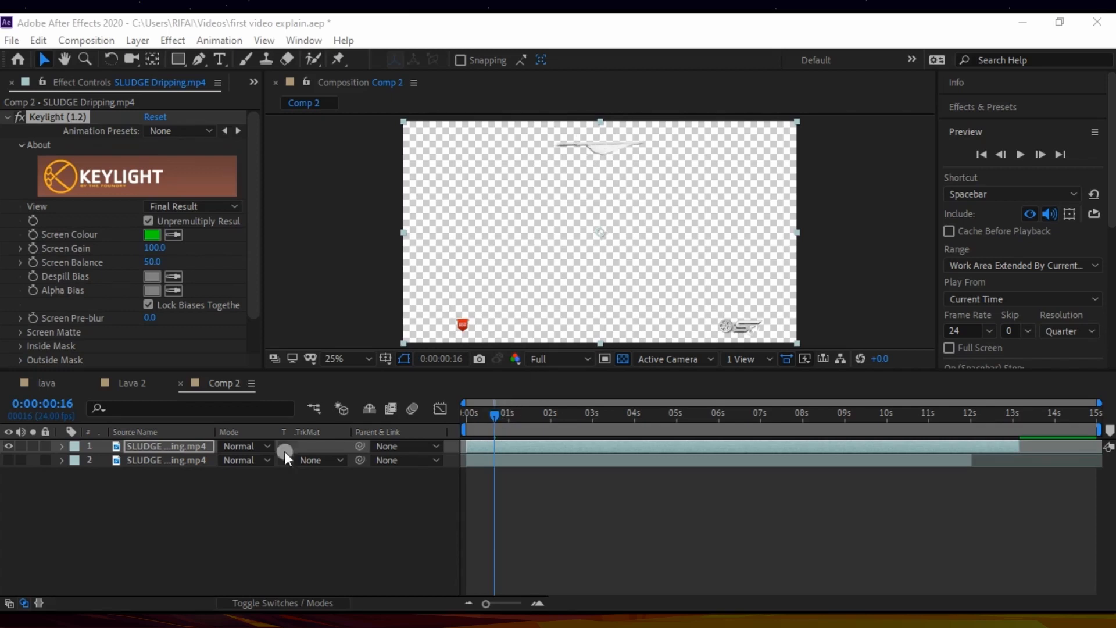
Step: In After Effects, show only the lower SLUDGE Dripping.mp4 layer and copy the upper layer's Keylight (1.2) effect onto it
{"action": "left_click", "coordinate": [189, 459]}
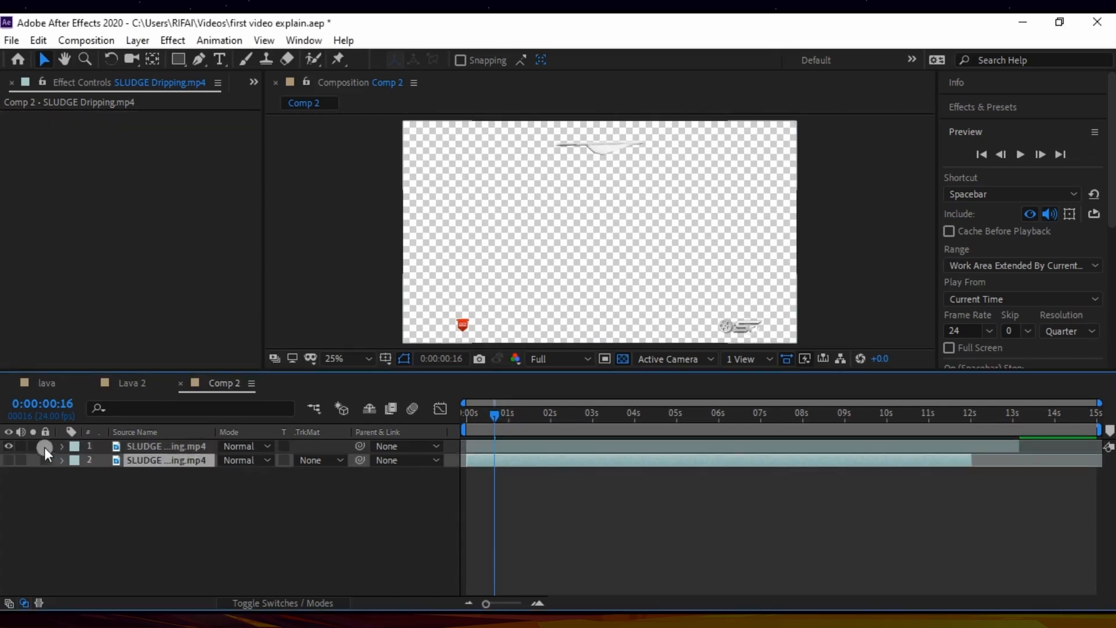
{"action": "left_click", "coordinate": [10, 445]}
{"action": "left_click", "coordinate": [8, 460]}
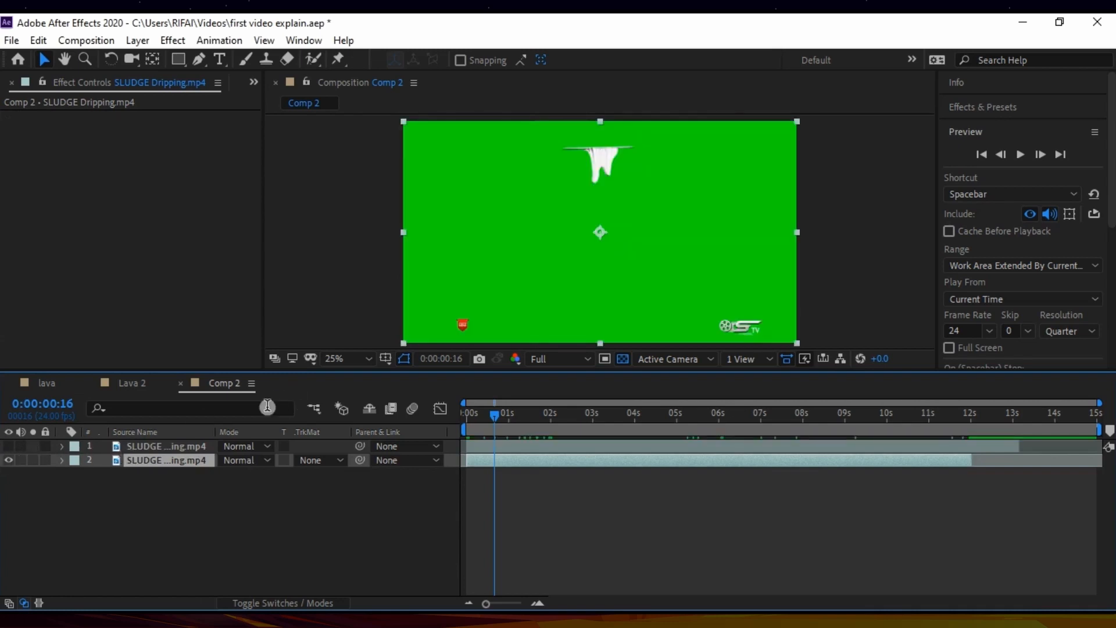
{"action": "left_click", "coordinate": [183, 444]}
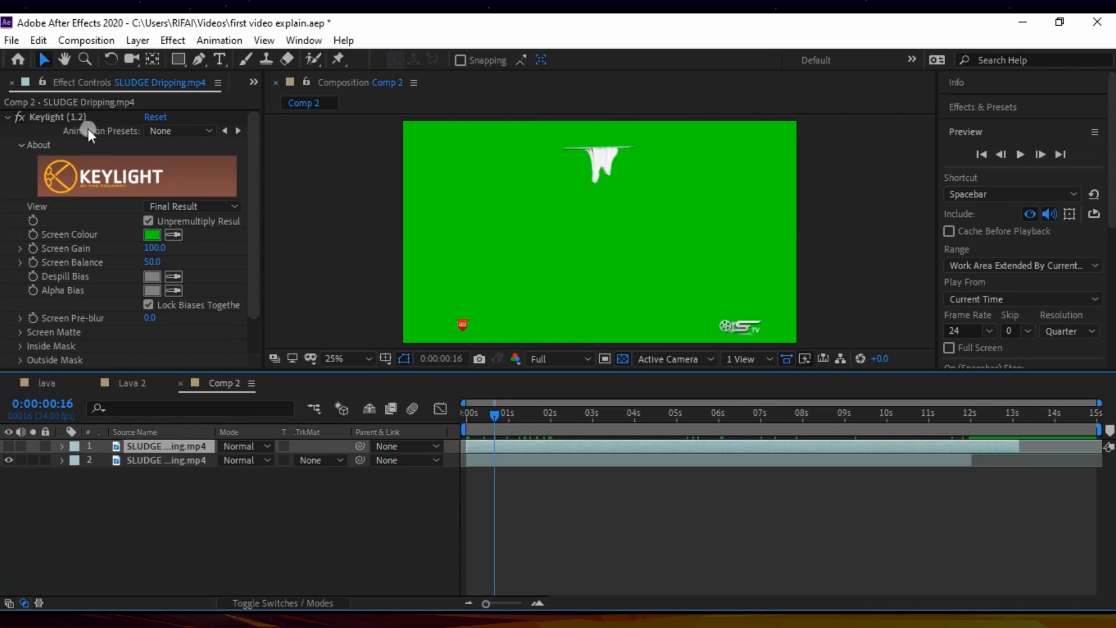
{"action": "left_click", "coordinate": [89, 117]}
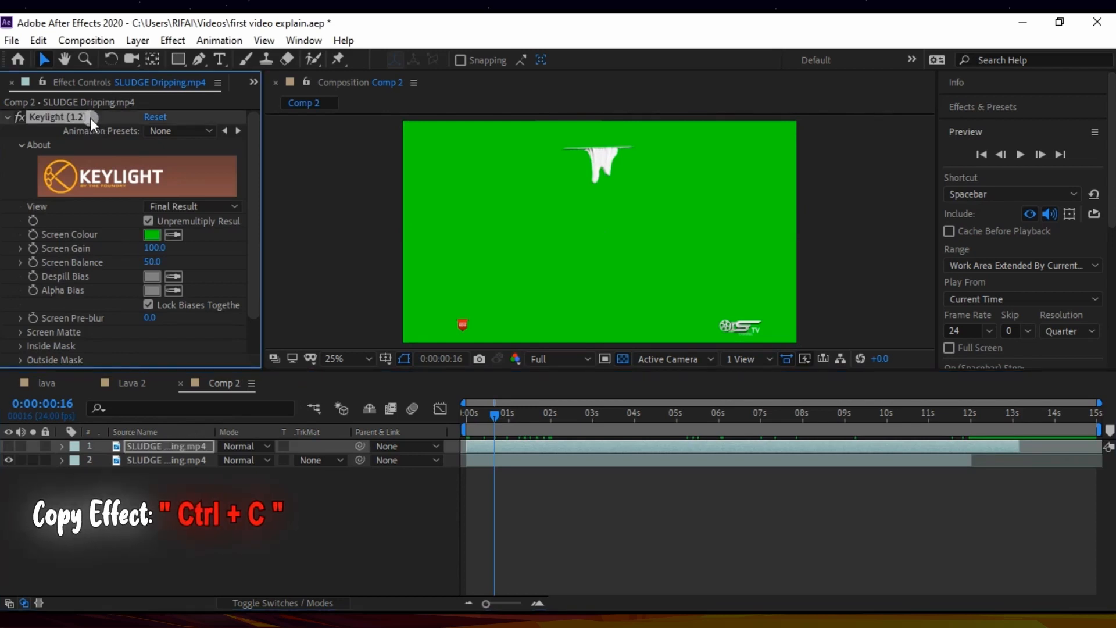
{"action": "left_click", "coordinate": [142, 462]}
{"action": "key", "text": "ctrl+v"}
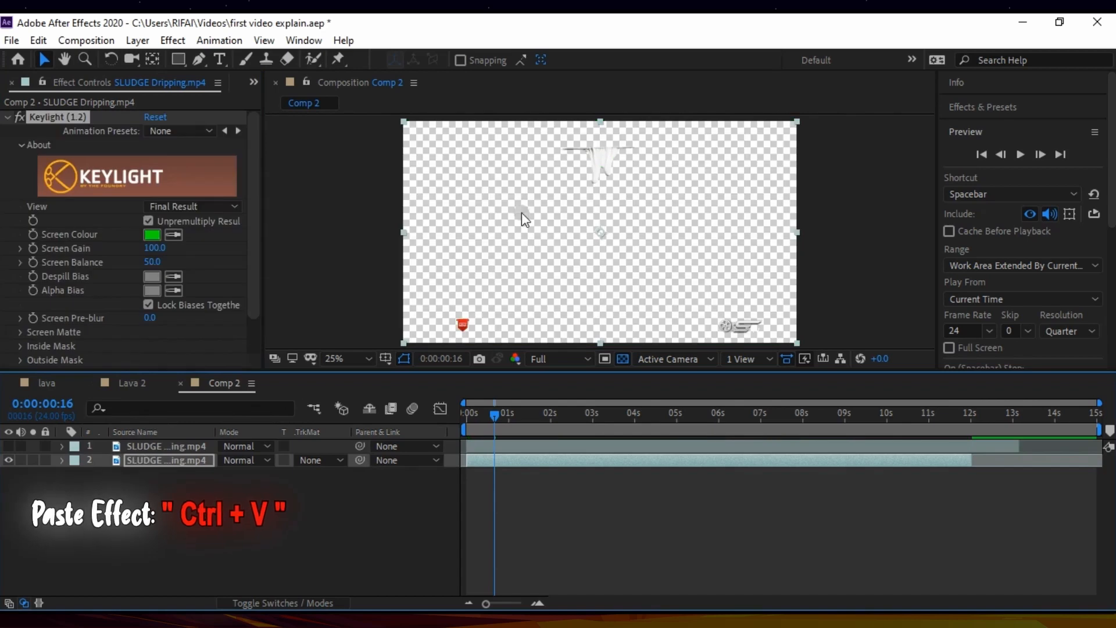
Step: Show only the upper SLUDGE Dripping.mp4 layer and turn off the composition's transparency grid
{"action": "left_click", "coordinate": [140, 486]}
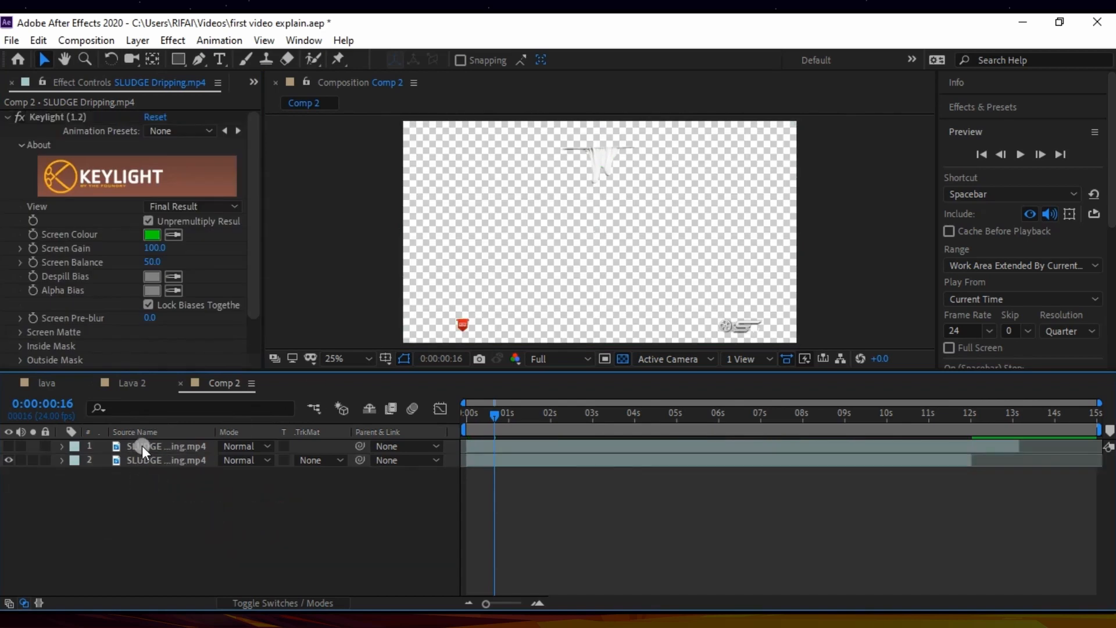
{"action": "left_click", "coordinate": [142, 446]}
{"action": "left_click", "coordinate": [6, 445]}
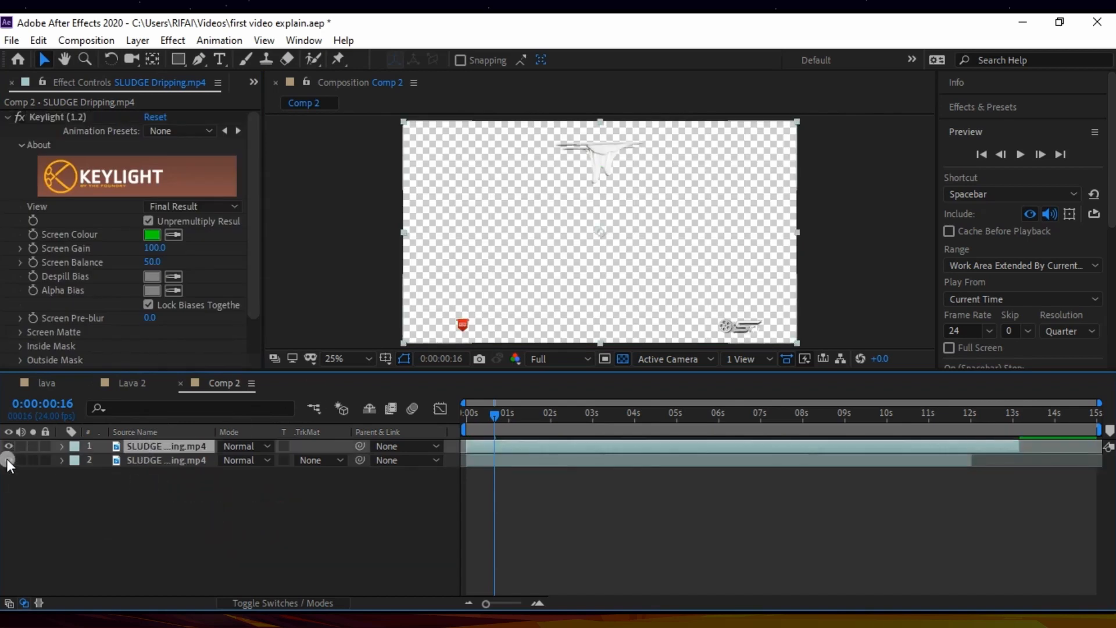
{"action": "left_click", "coordinate": [6, 459]}
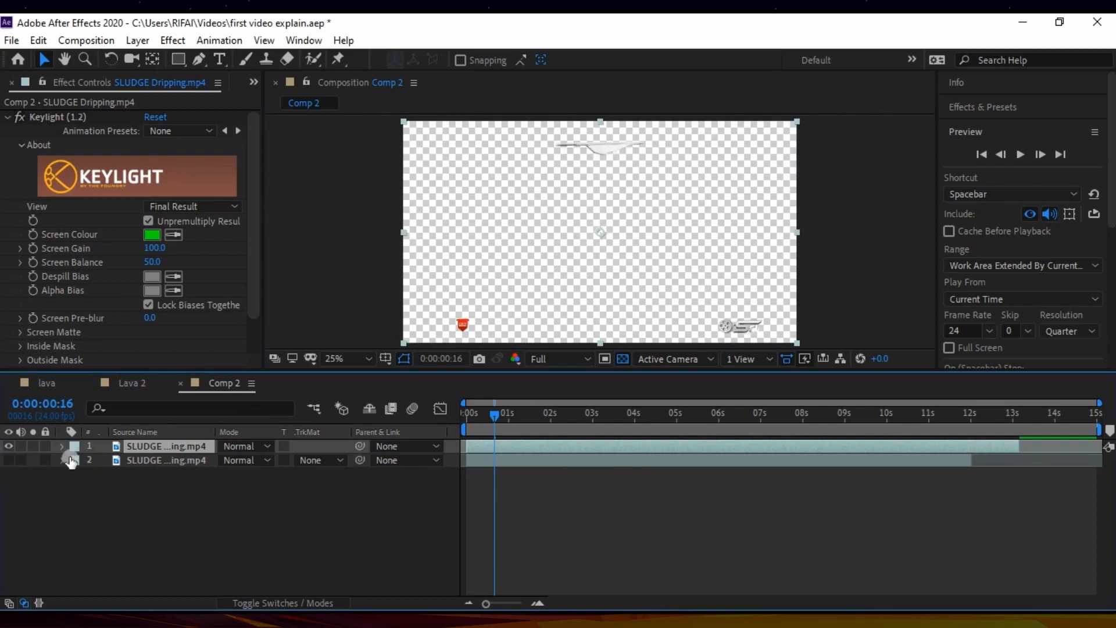
{"action": "left_click", "coordinate": [621, 359]}
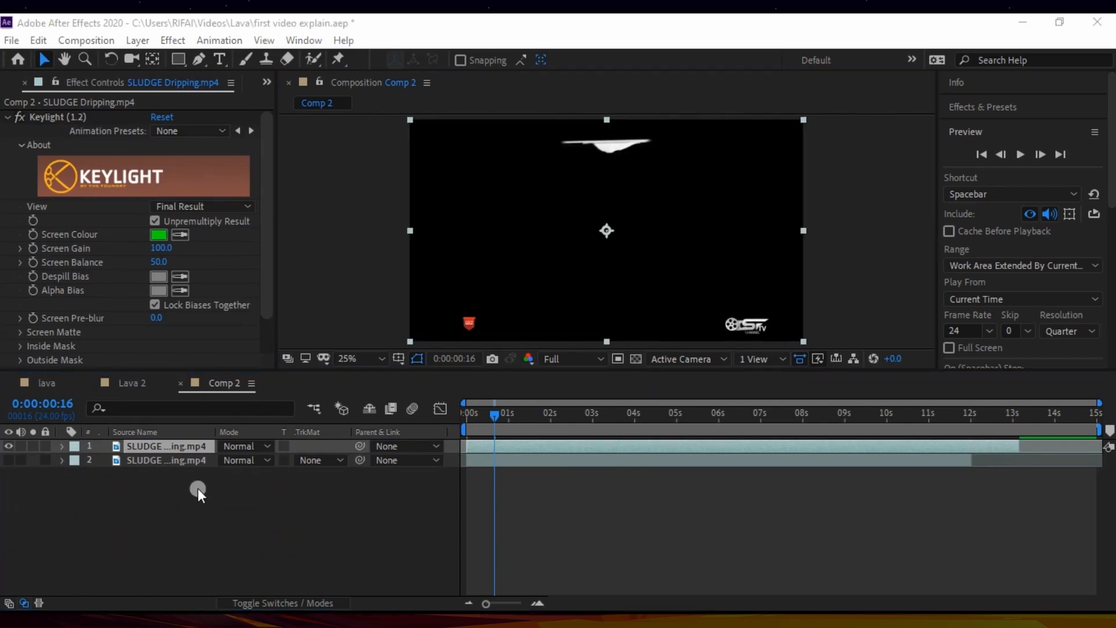
Step: Add Lava 2.ai to Comp 2 between the two SLUDGE Dripping.mp4 layers and move the current time to 0:00:09:20
{"action": "left_click", "coordinate": [197, 493]}
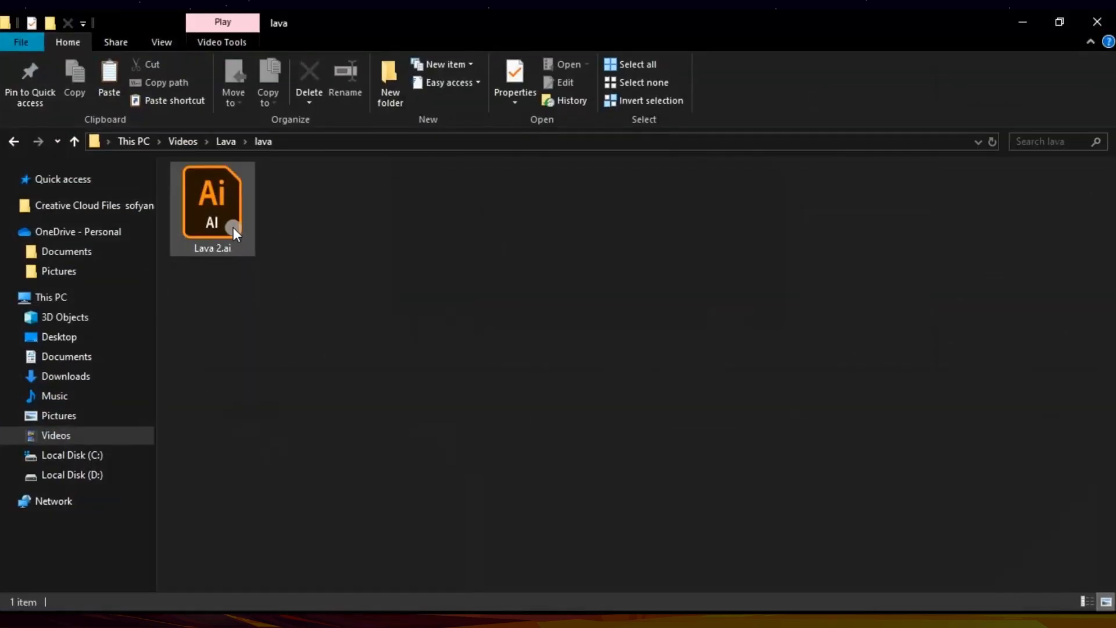
{"action": "left_click_drag", "start_coordinate": [232, 228], "coordinate": [148, 503]}
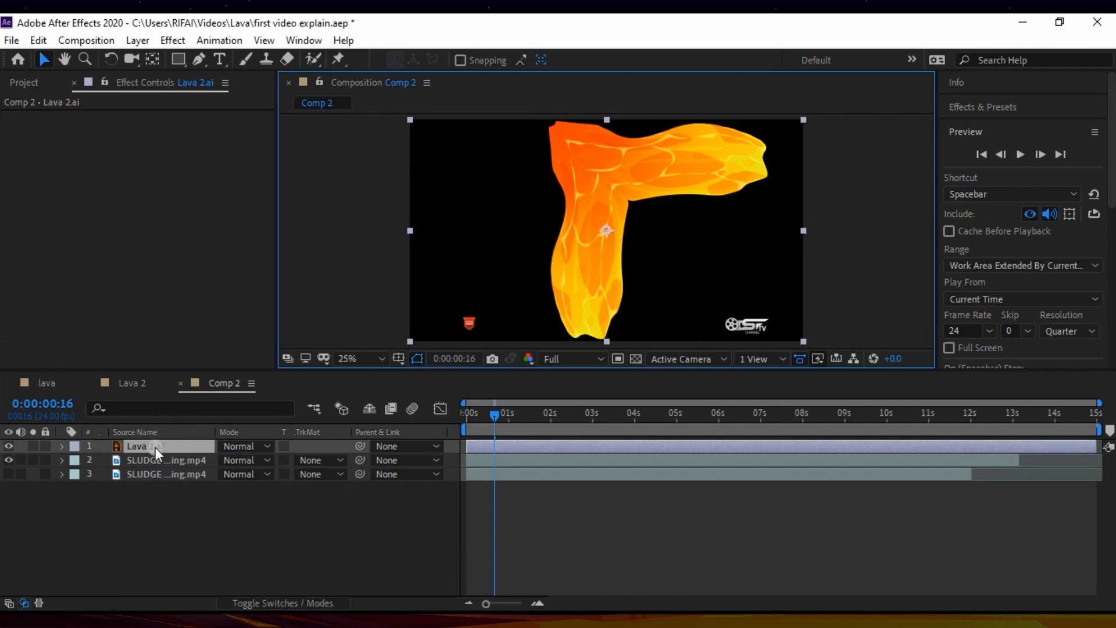
{"action": "left_click_drag", "start_coordinate": [155, 447], "coordinate": [159, 465]}
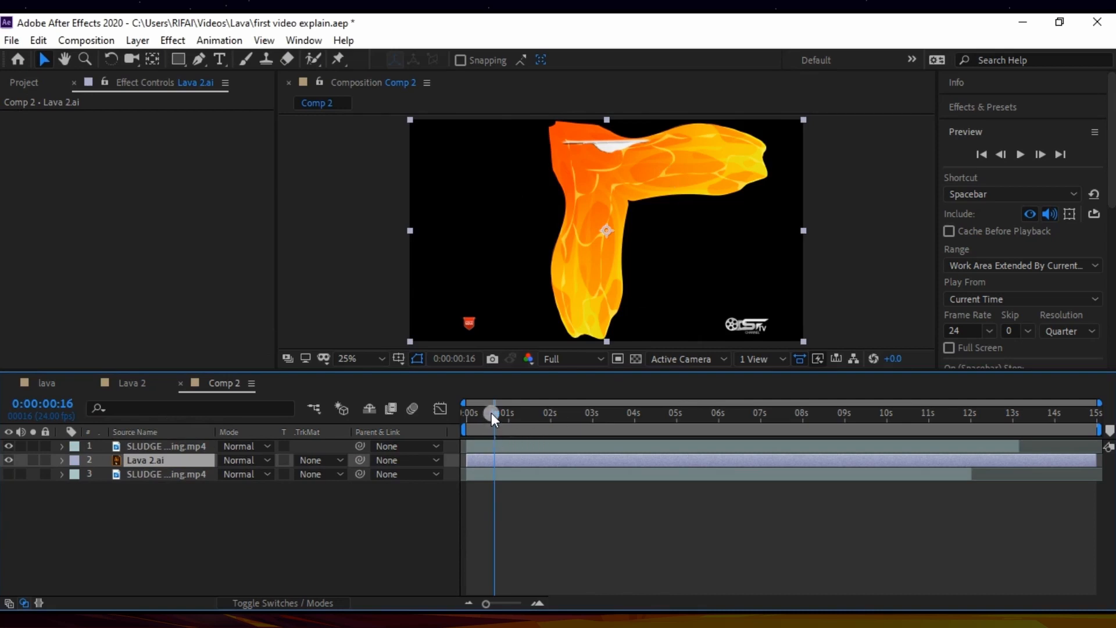
{"action": "left_click_drag", "start_coordinate": [493, 414], "coordinate": [877, 454]}
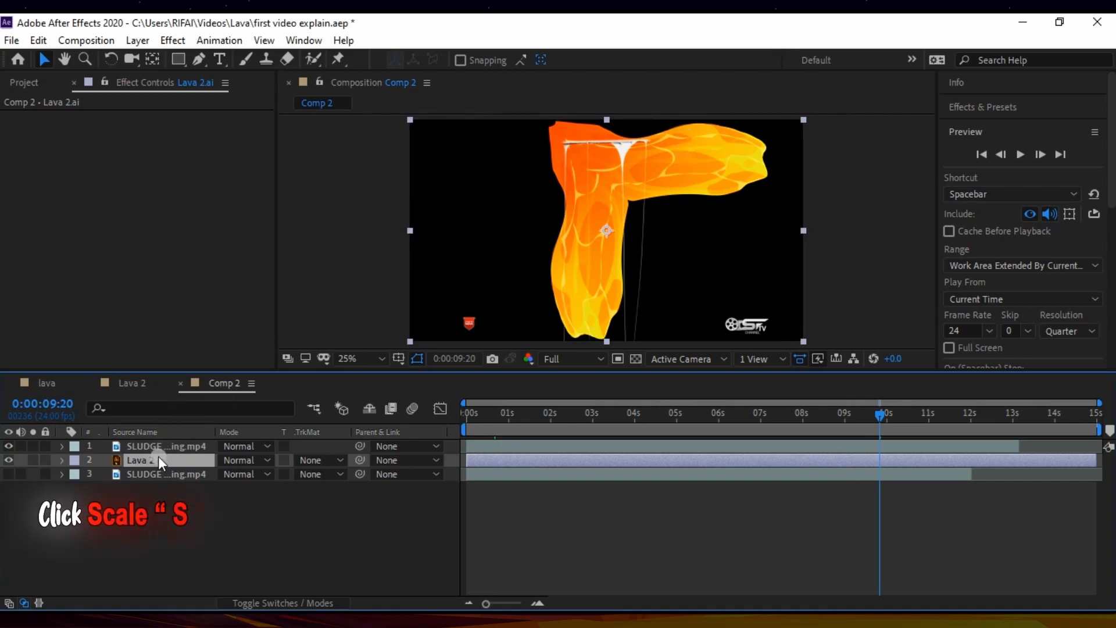
Step: Scale the Lava 2.ai layer to 182.2, 116.0% and shift it slightly right so its lava covers the drip
{"action": "key", "text": "s"}
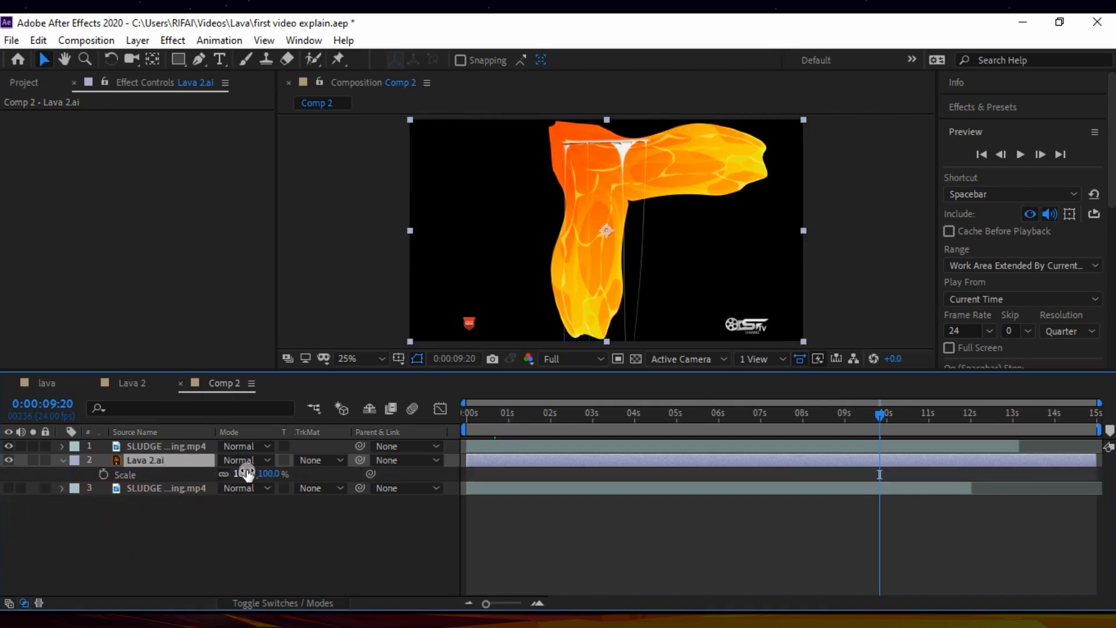
{"action": "left_click_drag", "start_coordinate": [246, 472], "coordinate": [266, 473]}
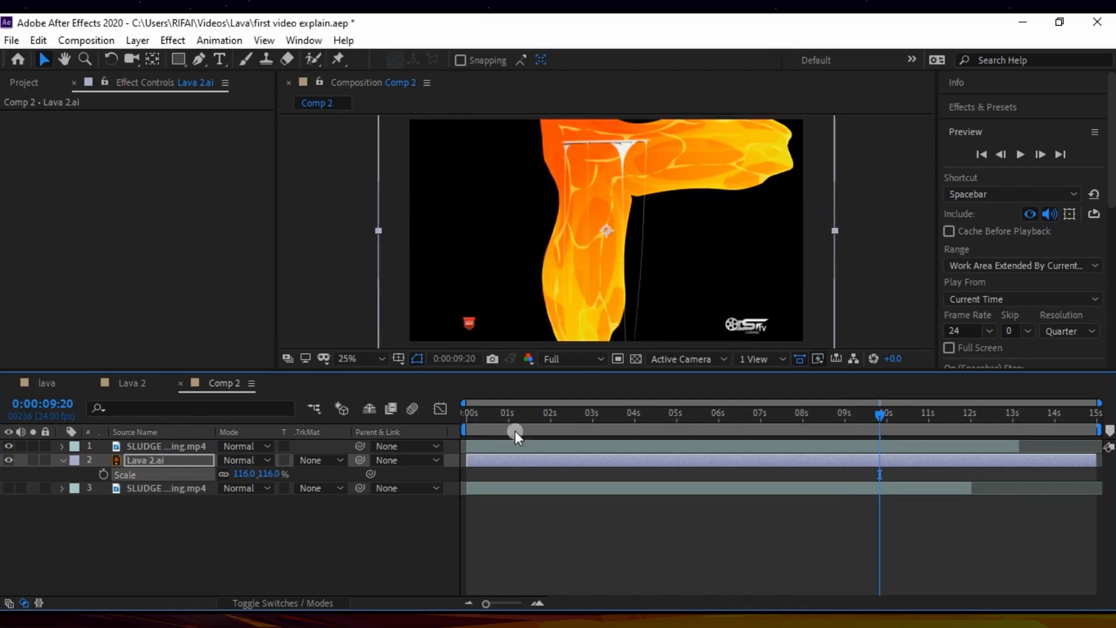
{"action": "left_click_drag", "start_coordinate": [839, 232], "coordinate": [881, 232]}
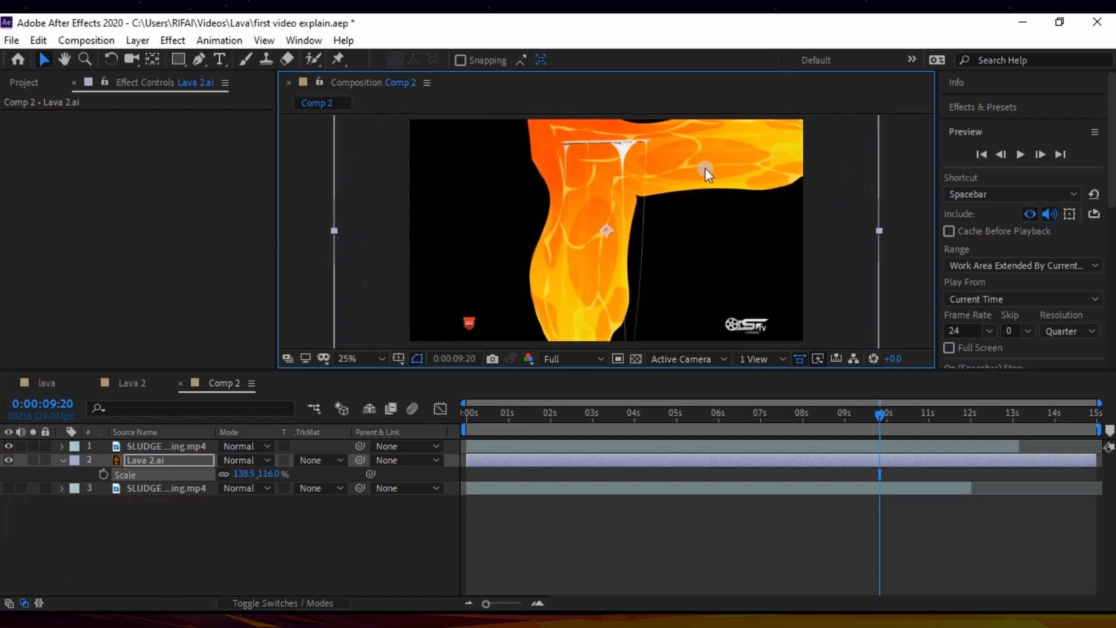
{"action": "left_click_drag", "start_coordinate": [710, 166], "coordinate": [729, 165]}
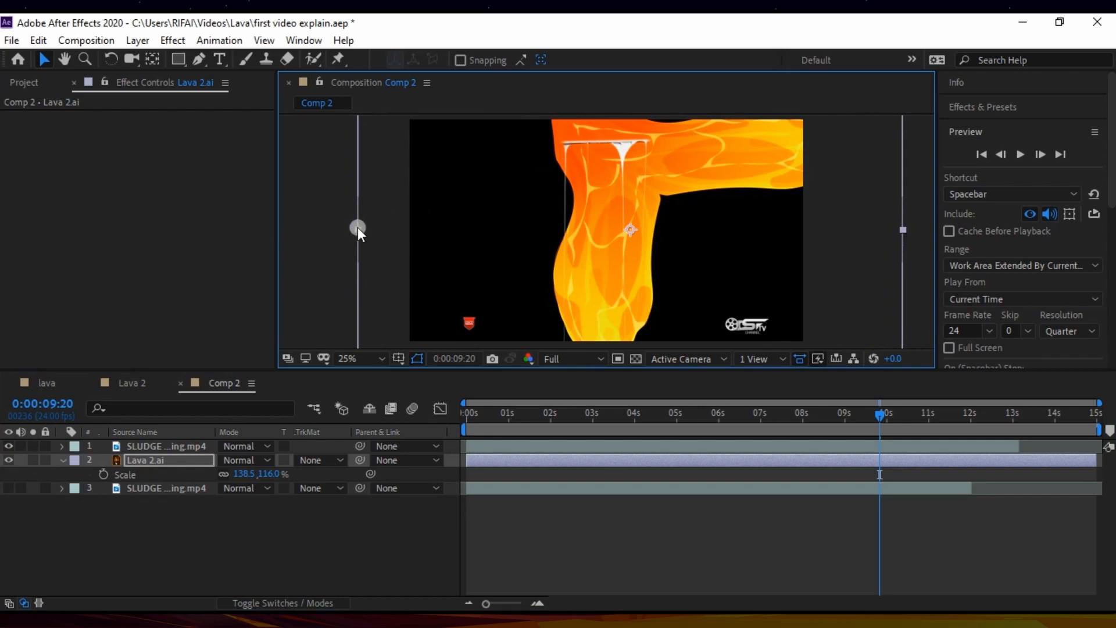
{"action": "left_click_drag", "start_coordinate": [357, 227], "coordinate": [271, 229]}
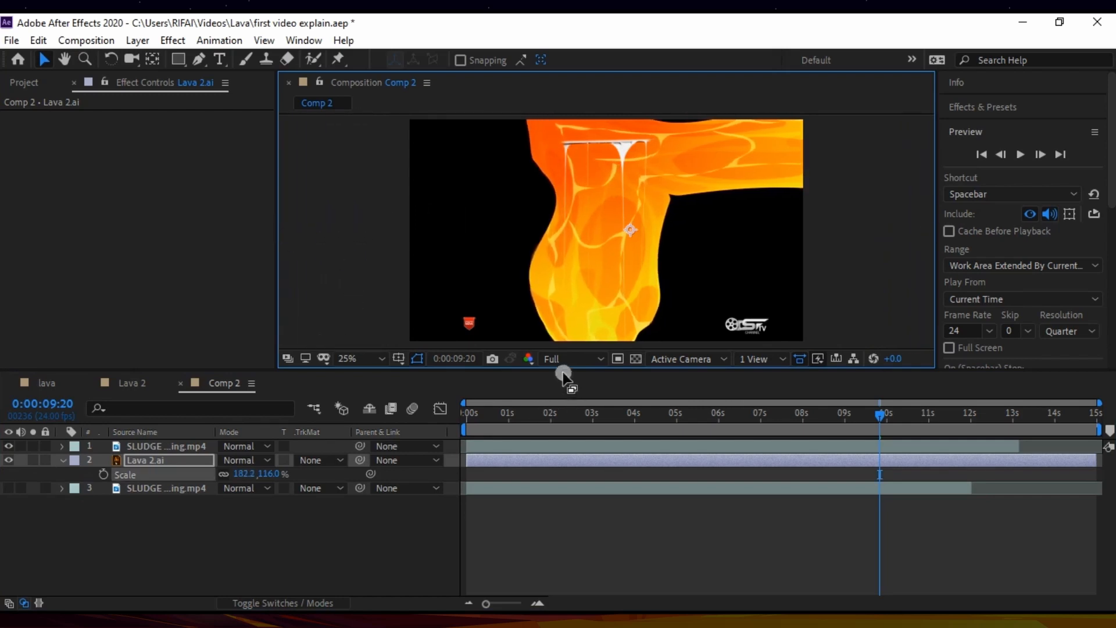
{"action": "left_click", "coordinate": [98, 463]}
{"action": "left_click", "coordinate": [61, 460]}
{"action": "left_click", "coordinate": [119, 462]}
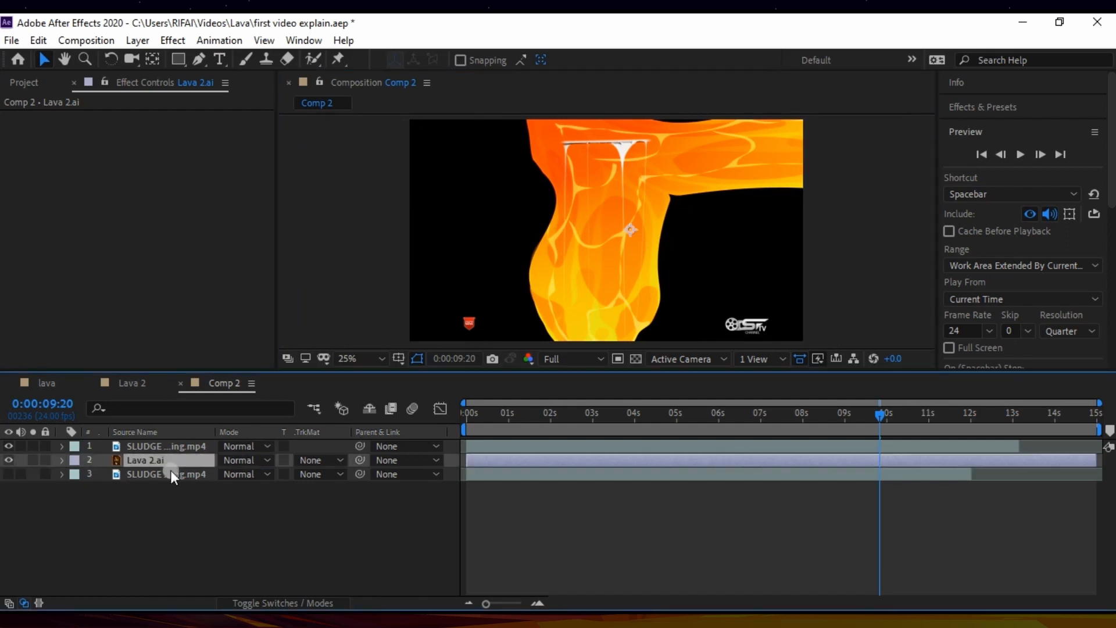
Step: Duplicate the Lava 2.ai layer and place one copy beneath the lower SLUDGE Dripping.mp4 layer
{"action": "left_click", "coordinate": [88, 460]}
{"action": "left_click", "coordinate": [136, 460]}
{"action": "key", "text": "ctrl+d"}
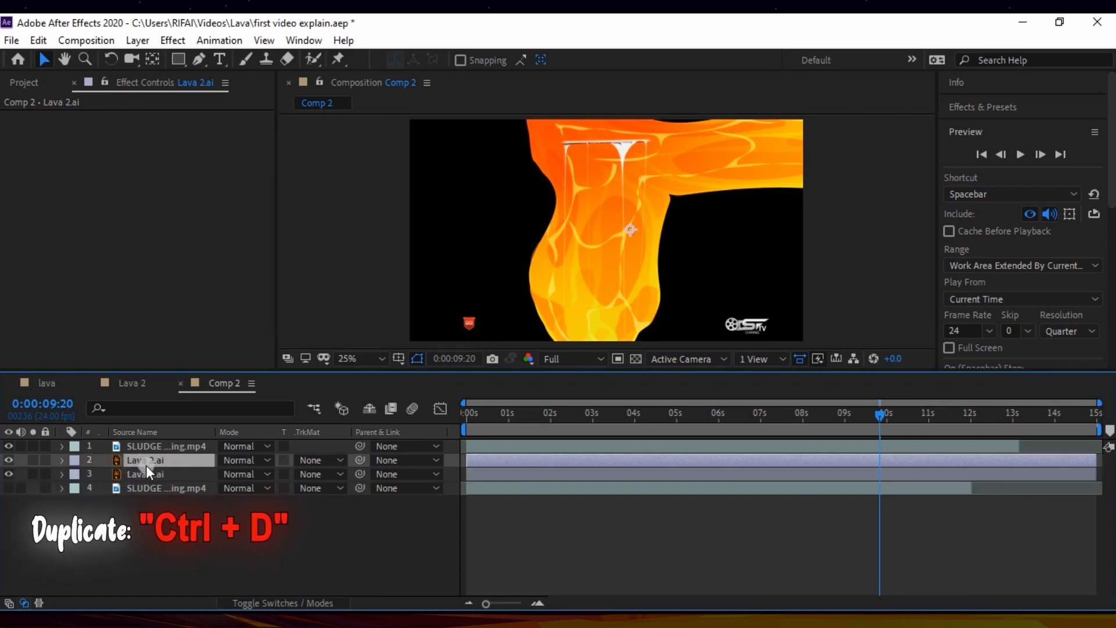
{"action": "left_click_drag", "start_coordinate": [150, 471], "coordinate": [64, 494]}
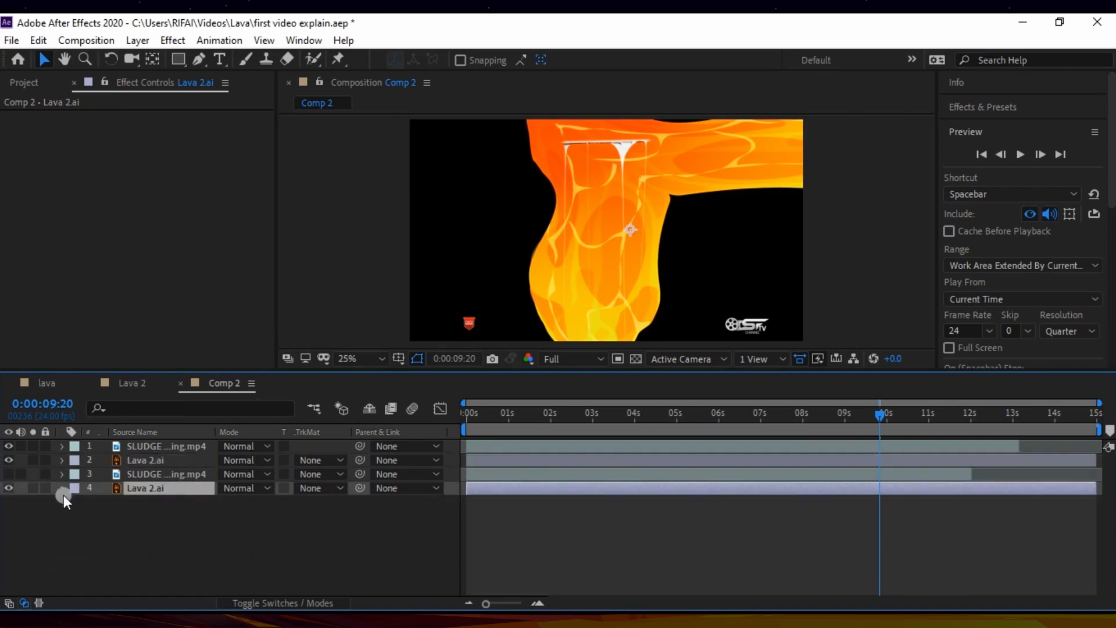
Step: Hide the bottom Lava 2.ai layer and set the upper one's track matte to Alpha Matte "SLUDGE Dripping.mp4"
{"action": "left_click", "coordinate": [145, 458]}
{"action": "left_click", "coordinate": [333, 456]}
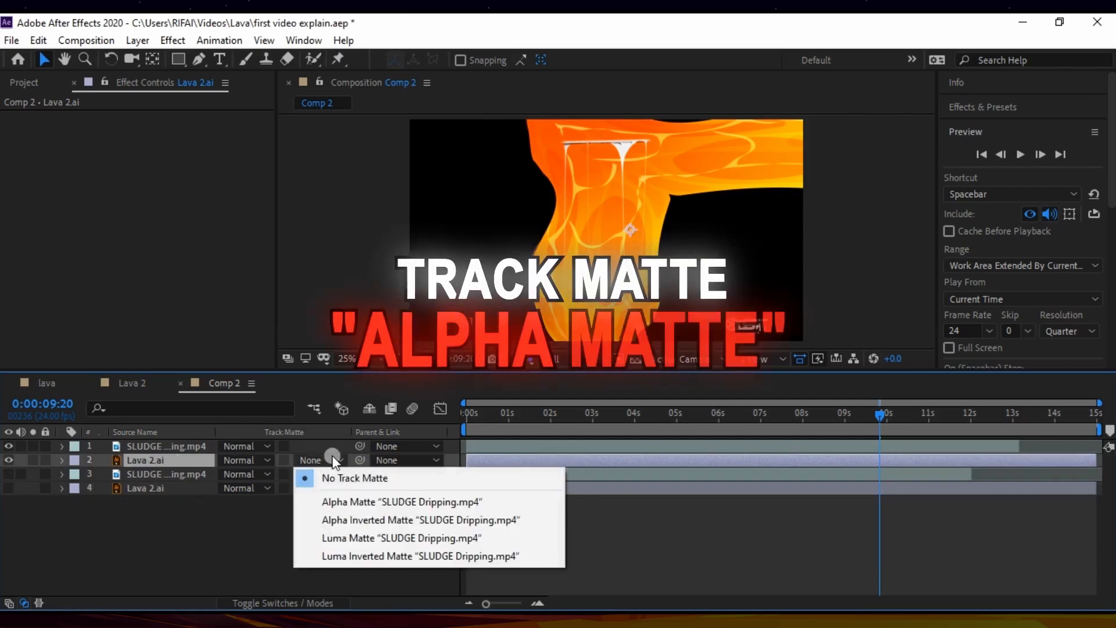
{"action": "left_click", "coordinate": [368, 501]}
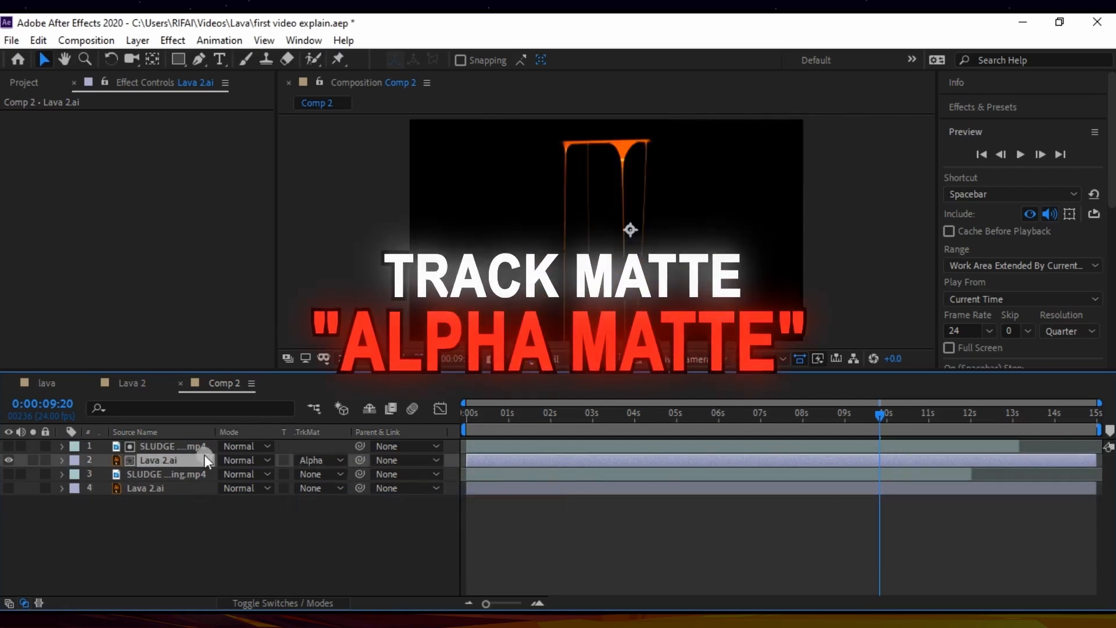
Step: Preview the matted upper lava drip from 0:00:03:01
{"action": "left_click_drag", "start_coordinate": [877, 414], "coordinate": [594, 431]}
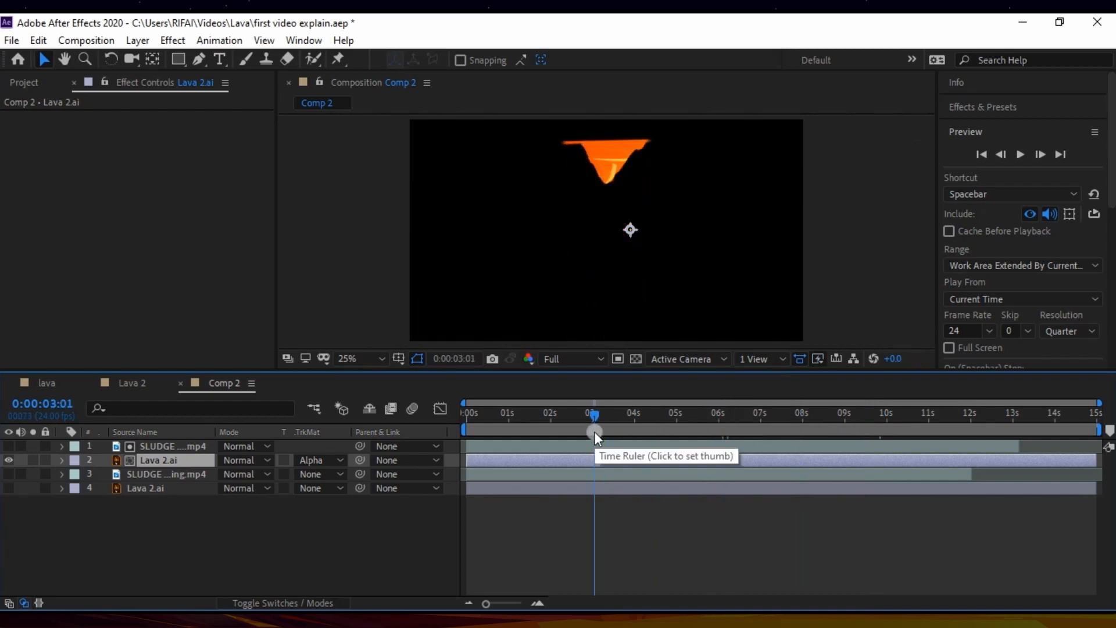
{"action": "key", "text": "space"}
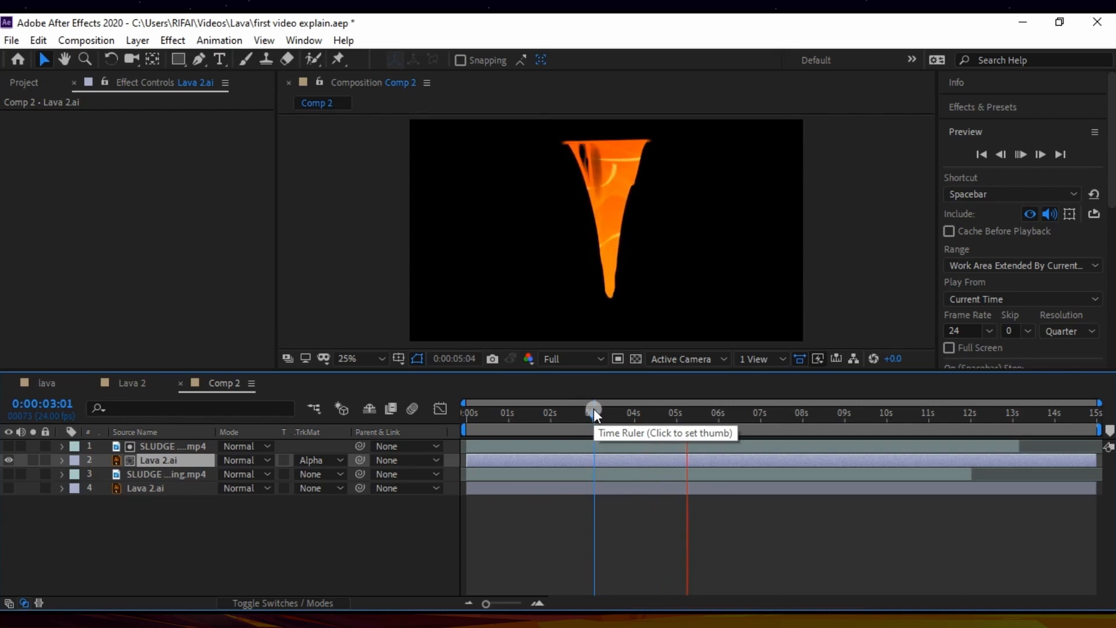
{"action": "key", "text": "space"}
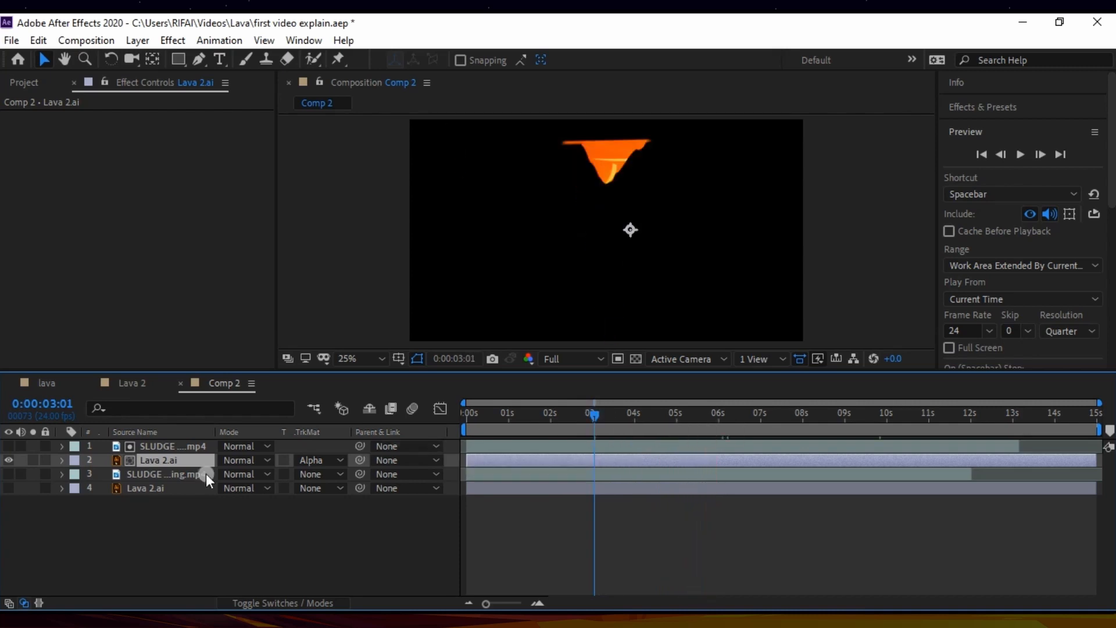
Step: Pre-compose the upper SLUDGE Dripping.mp4 and Lava 2.ai layers together into a composition named Lava 1
{"action": "left_click", "coordinate": [148, 445], "text": "shift"}
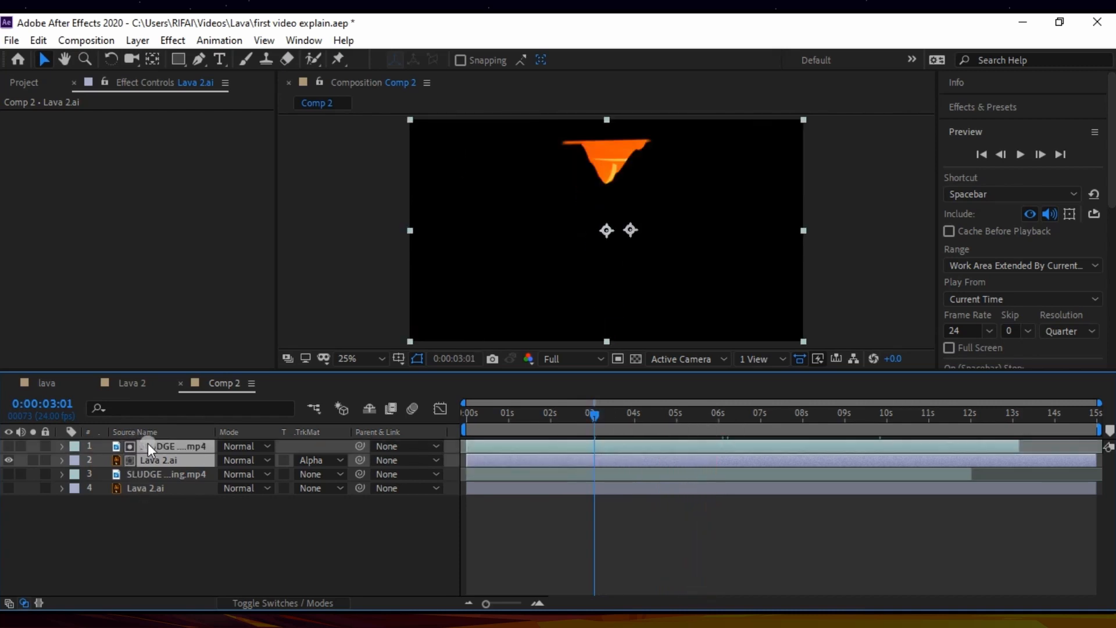
{"action": "right_click", "coordinate": [207, 444]}
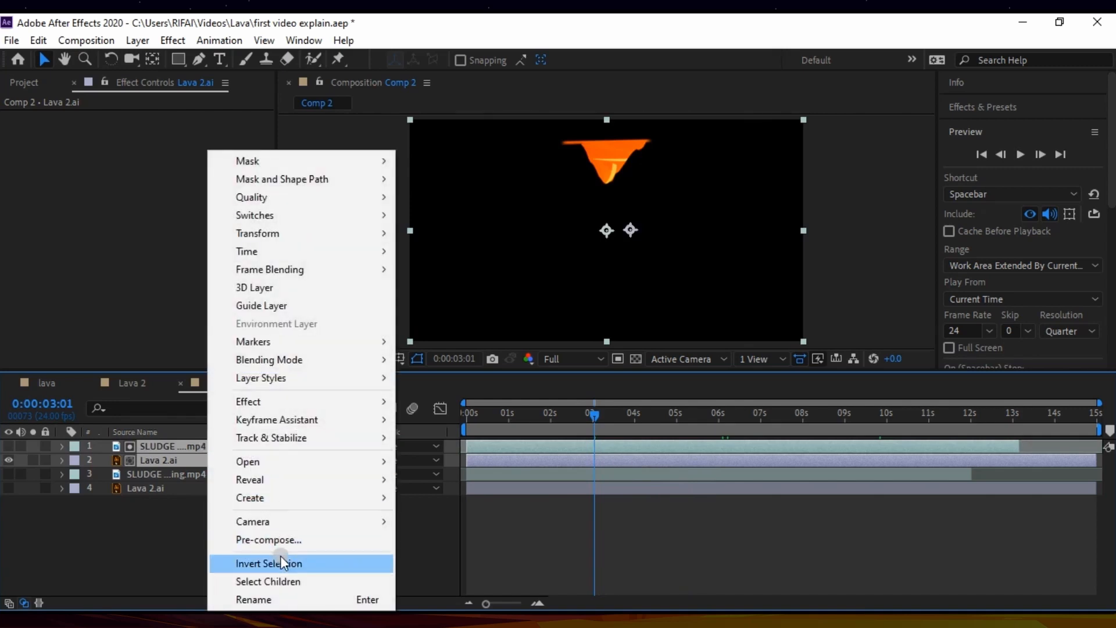
{"action": "left_click", "coordinate": [284, 540]}
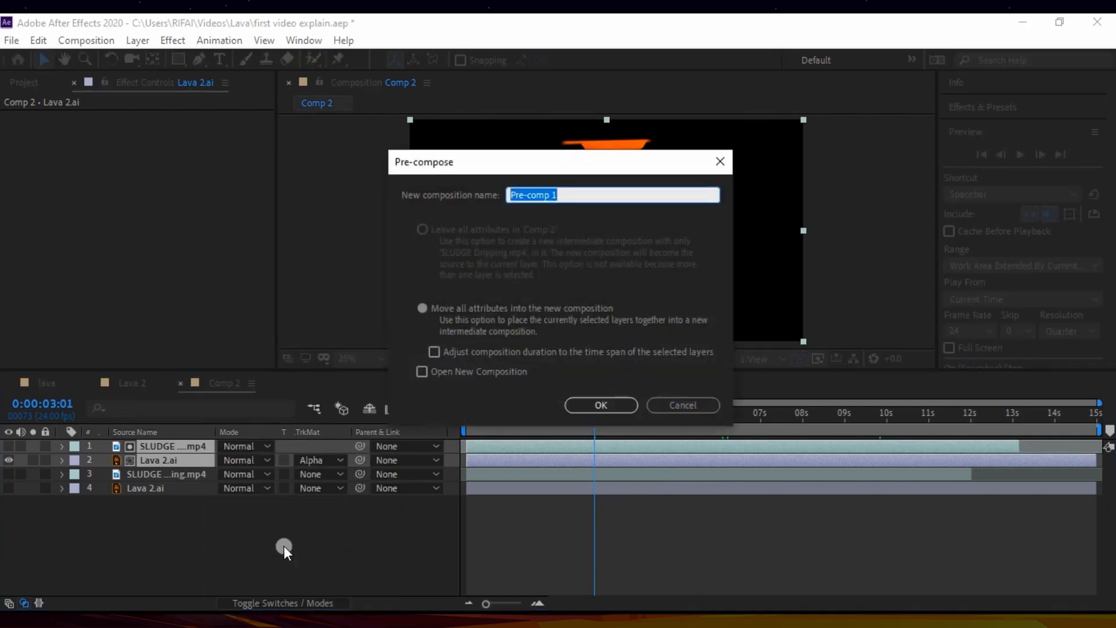
{"action": "type", "text": "Lava"}
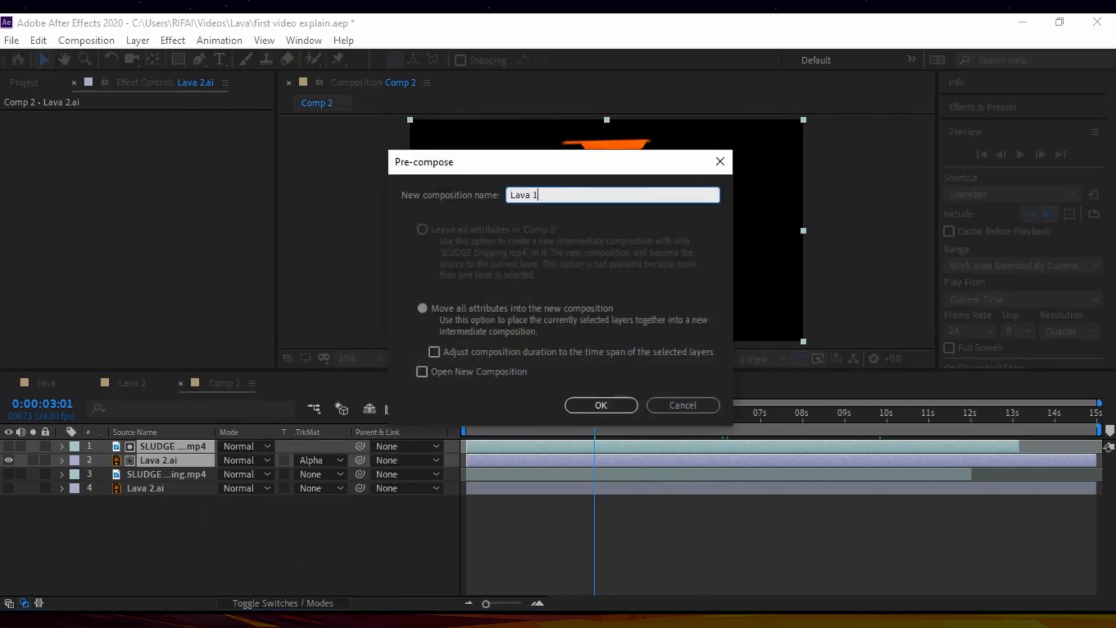
{"action": "key", "text": "Return"}
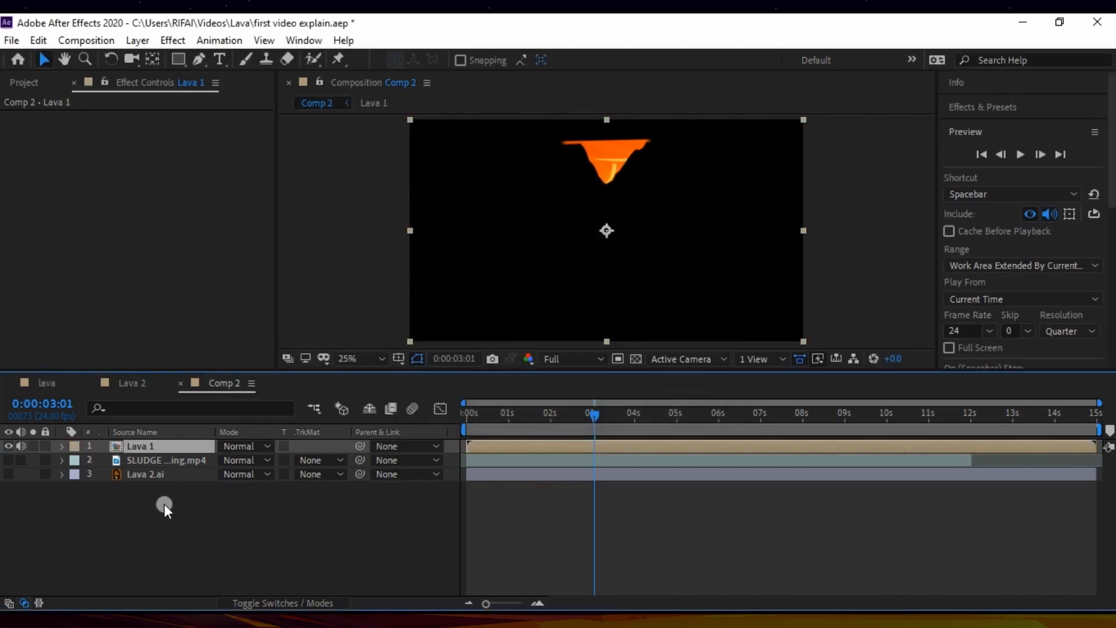
Step: Show the remaining SLUDGE Dripping.mp4 and Lava 2.ai layers instead of Lava 1, and apply the sludge as Lava 2.ai's alpha matte
{"action": "left_click", "coordinate": [10, 445]}
{"action": "left_click", "coordinate": [134, 460]}
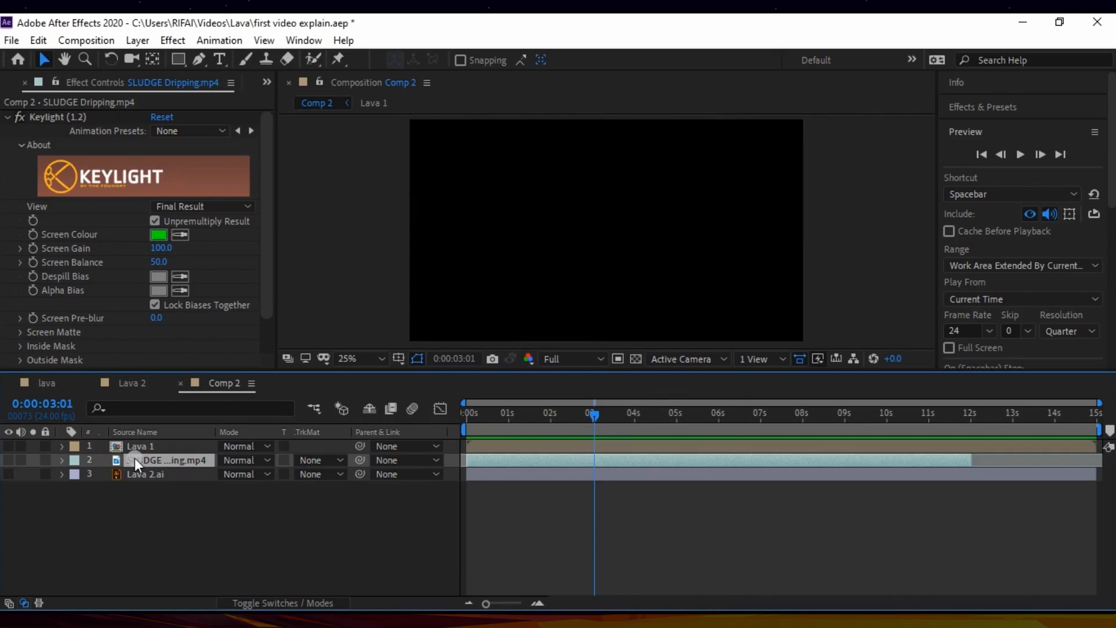
{"action": "left_click", "coordinate": [8, 460]}
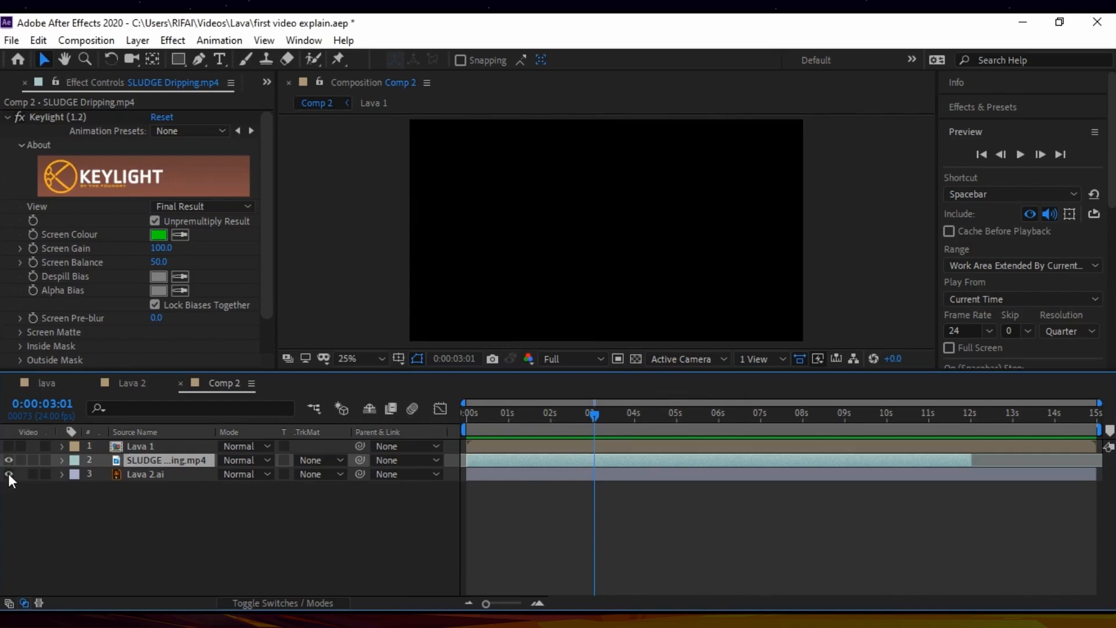
{"action": "left_click", "coordinate": [136, 474]}
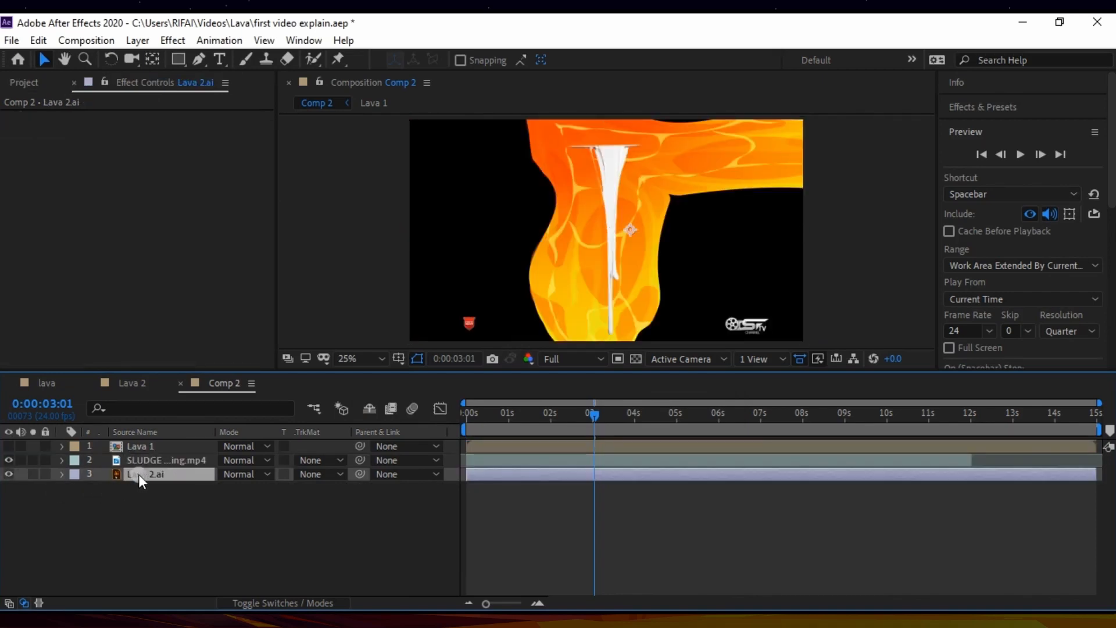
{"action": "left_click", "coordinate": [327, 472]}
{"action": "left_click", "coordinate": [369, 512]}
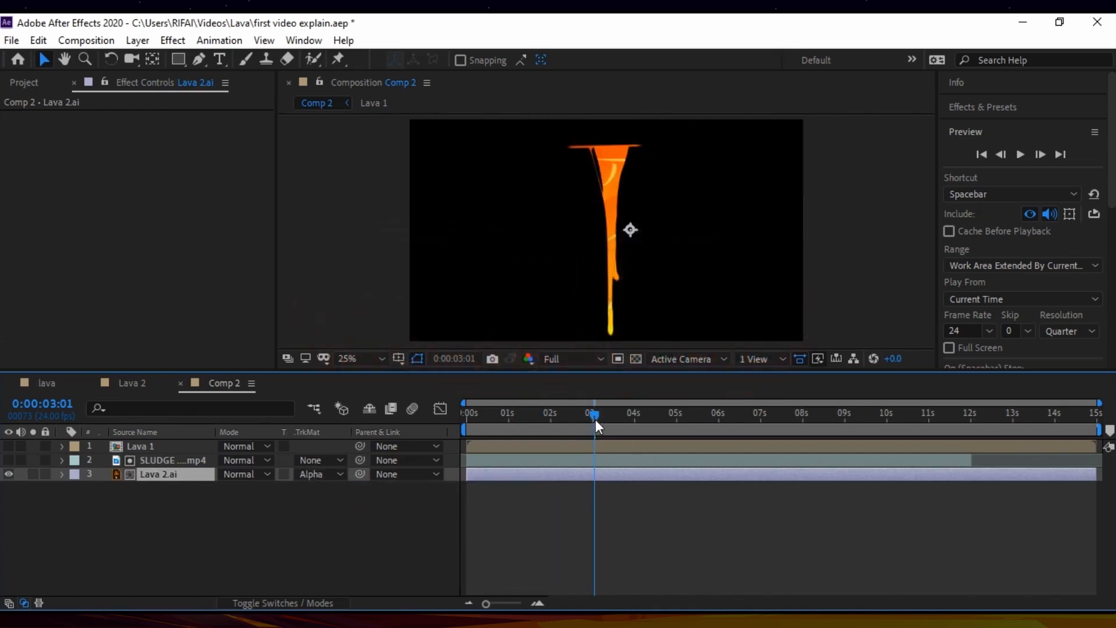
Step: Preview the second matted lava drip from 0:00:01:16
{"action": "left_click_drag", "start_coordinate": [595, 420], "coordinate": [552, 426]}
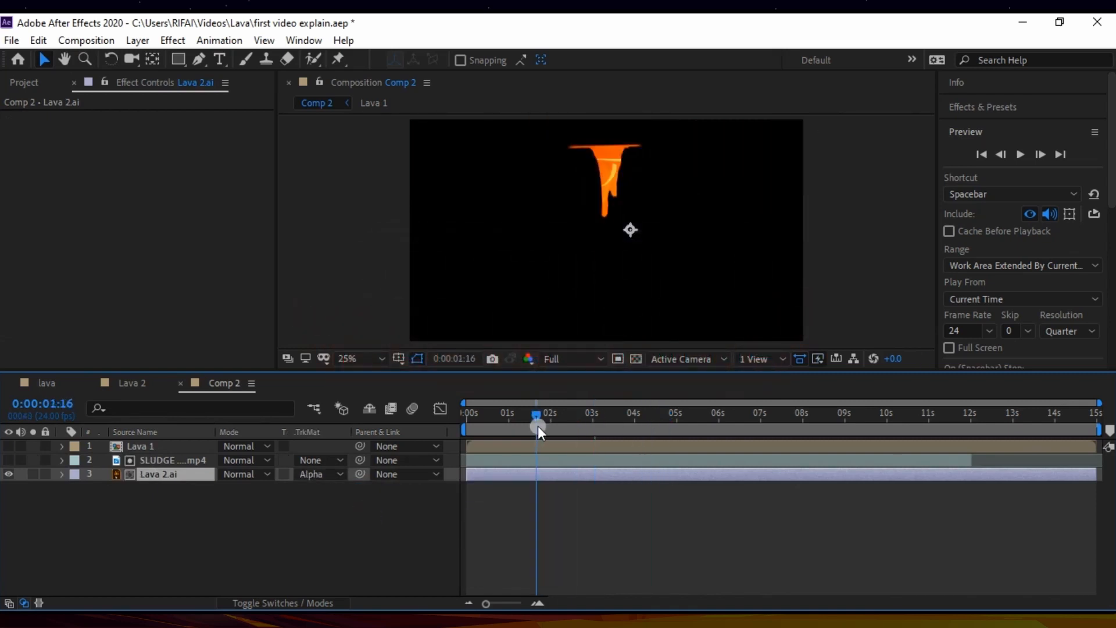
{"action": "key", "text": "space"}
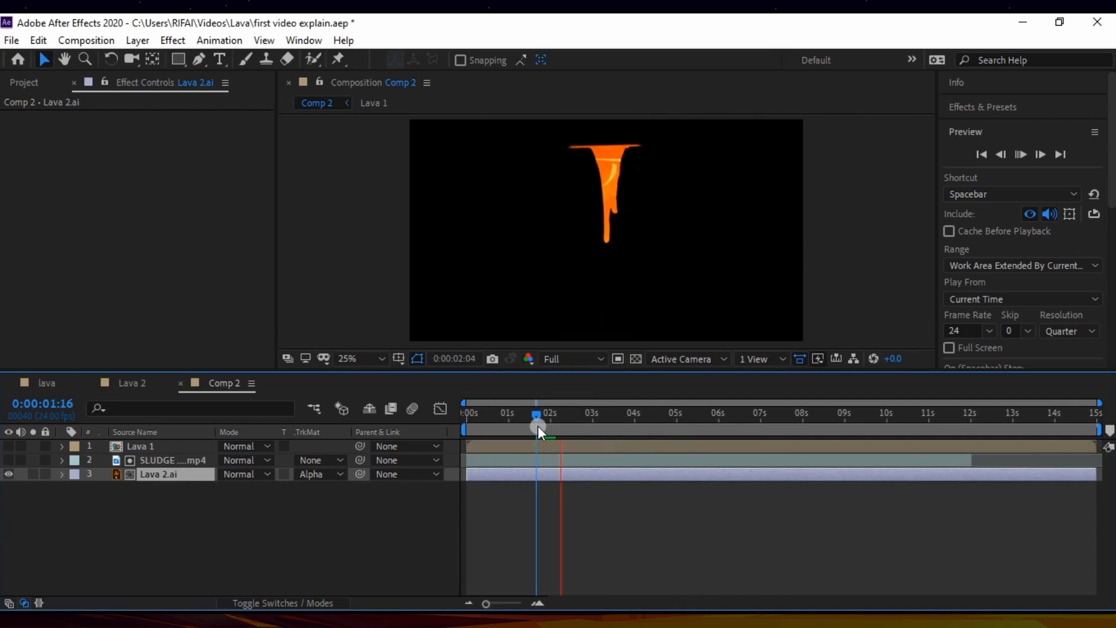
{"action": "key", "text": "space"}
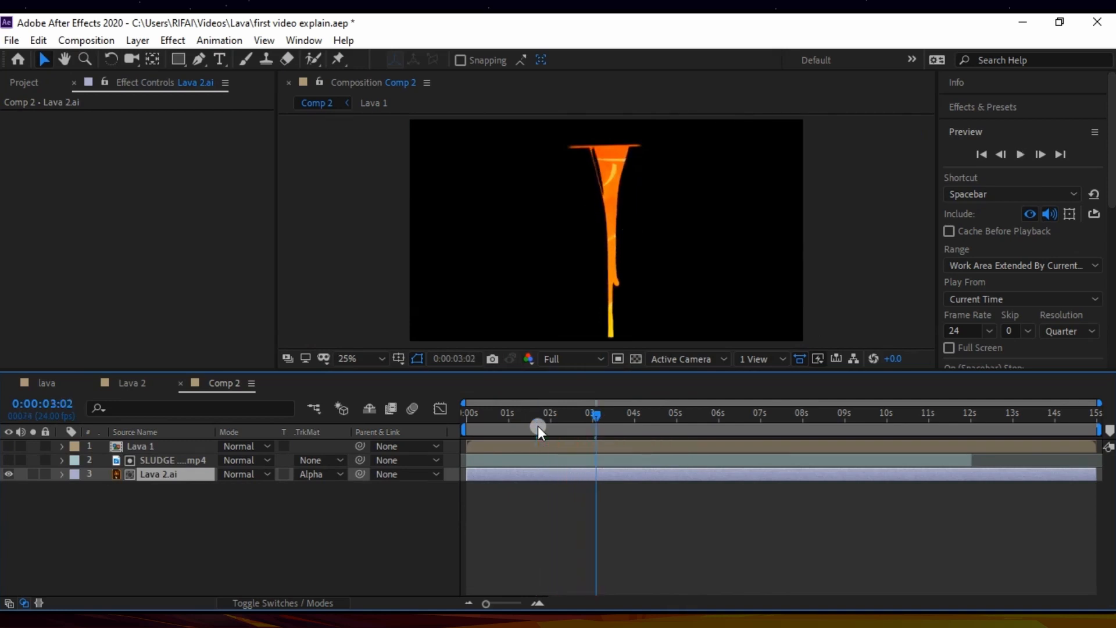
Step: Pre-compose the remaining SLUDGE Dripping.mp4 and Lava 2.ai layers into a composition named Lava 2 and mute its audio
{"action": "left_click", "coordinate": [155, 462], "text": "ctrl"}
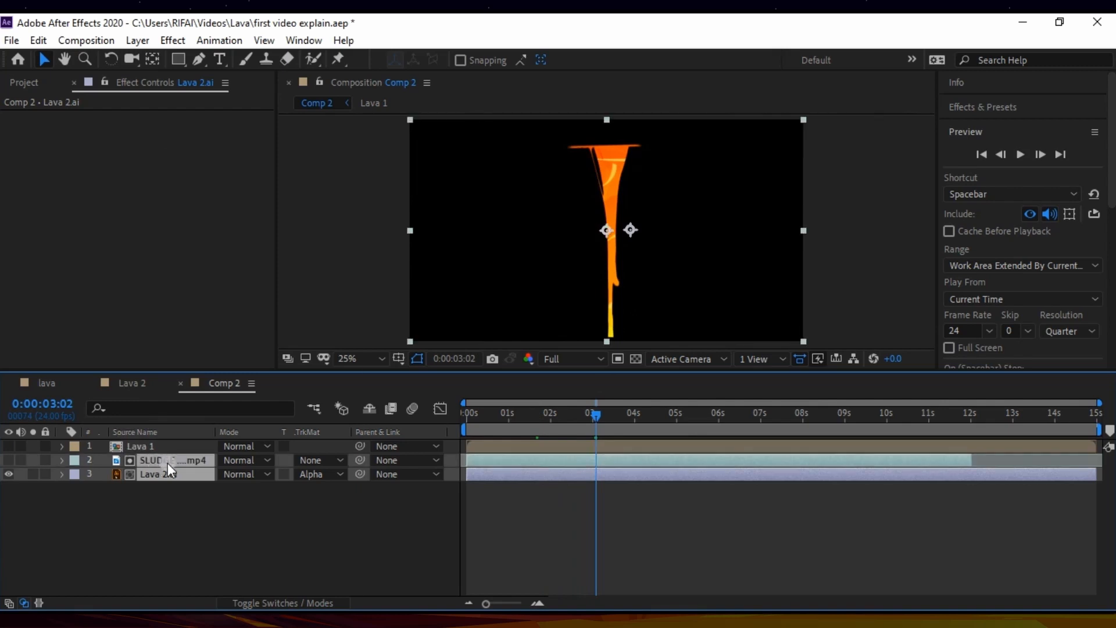
{"action": "right_click", "coordinate": [167, 462]}
{"action": "left_click", "coordinate": [236, 540]}
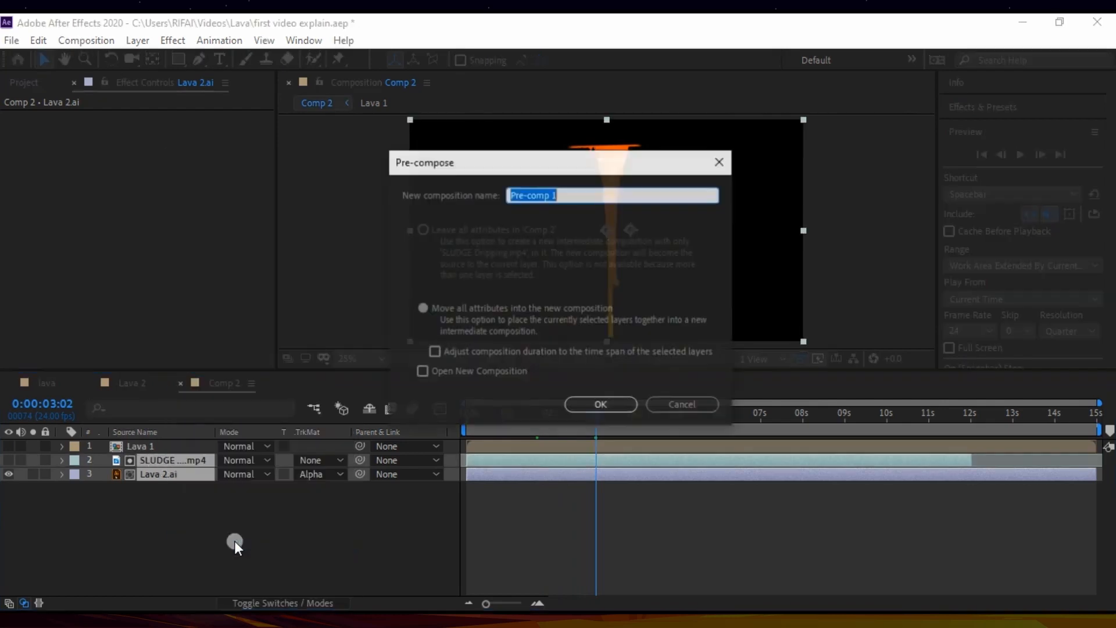
{"action": "type", "text": "Lava 2"}
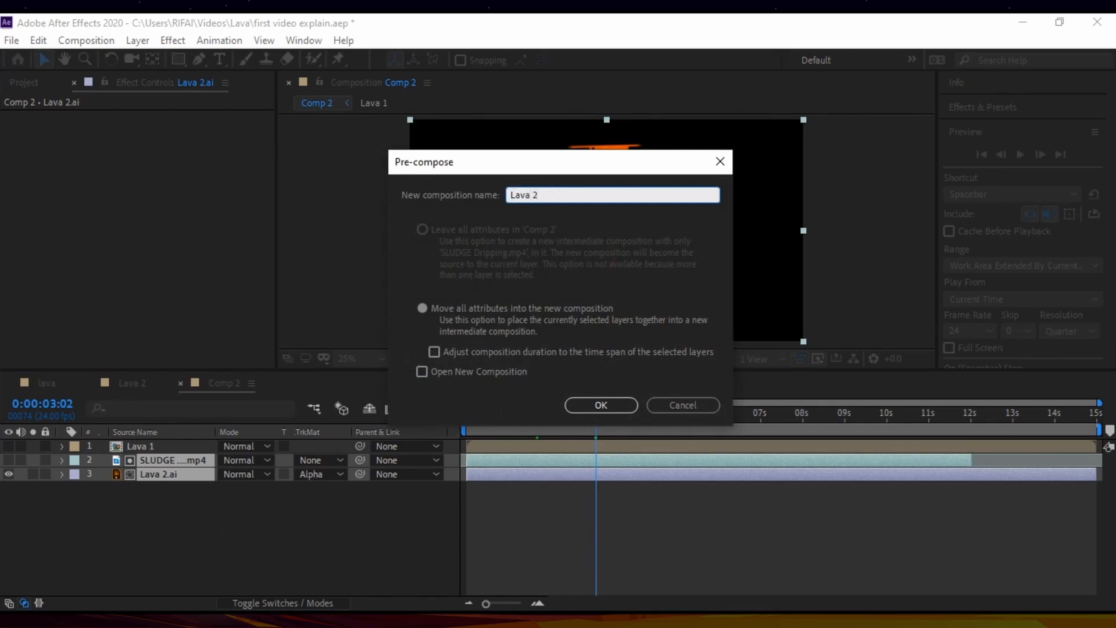
{"action": "key", "text": "Return"}
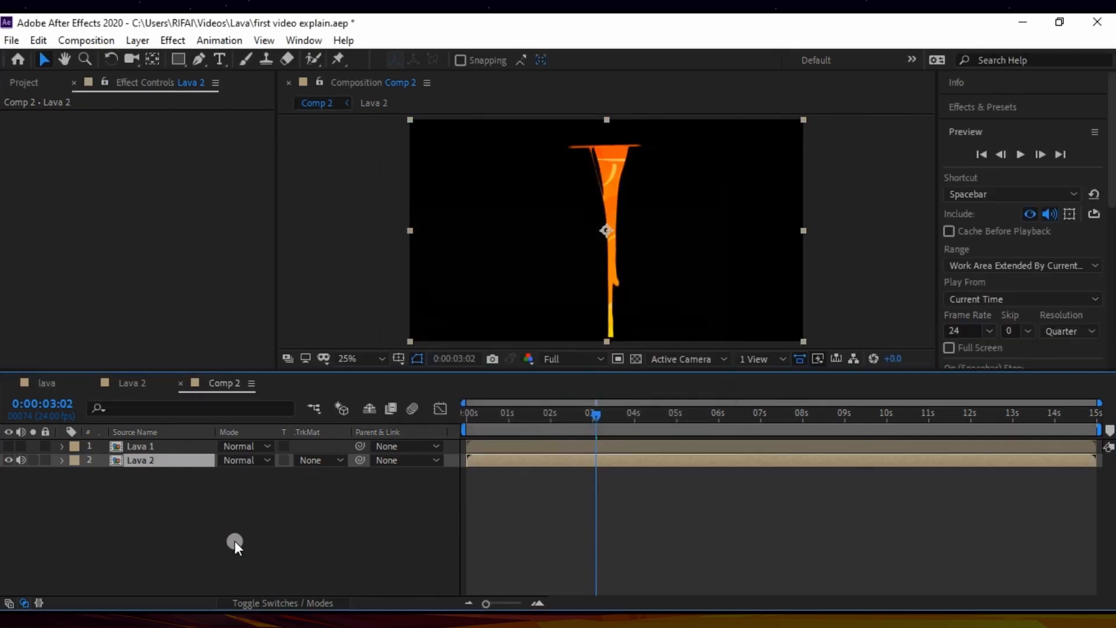
{"action": "left_click", "coordinate": [22, 460]}
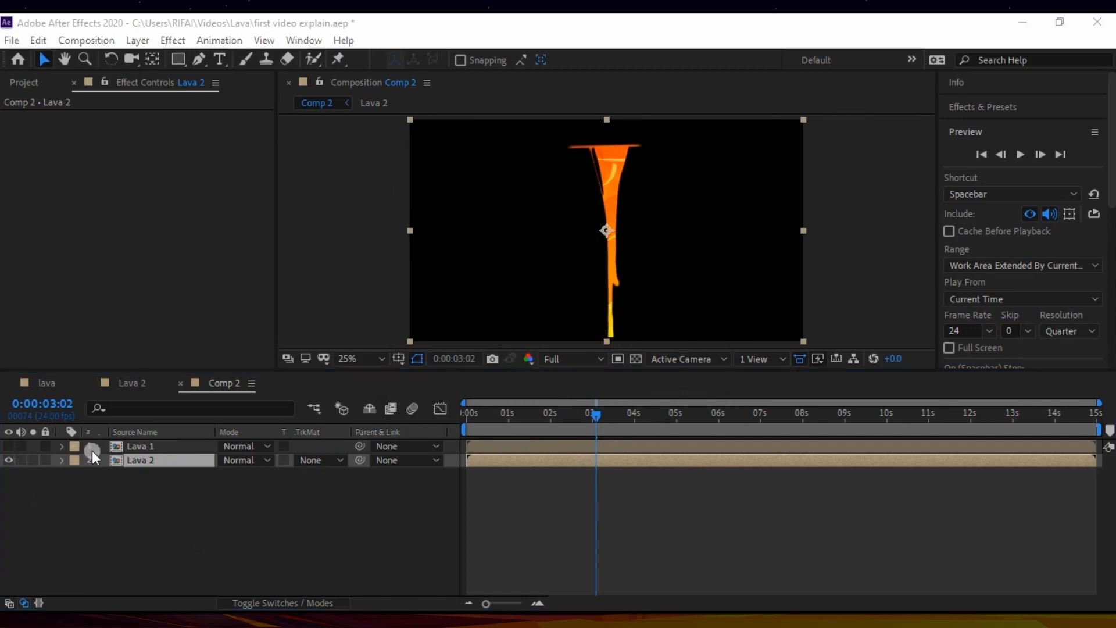
Step: Show the Lava 1 layer and move it right to position 1439.0, 540.0
{"action": "left_click", "coordinate": [10, 447]}
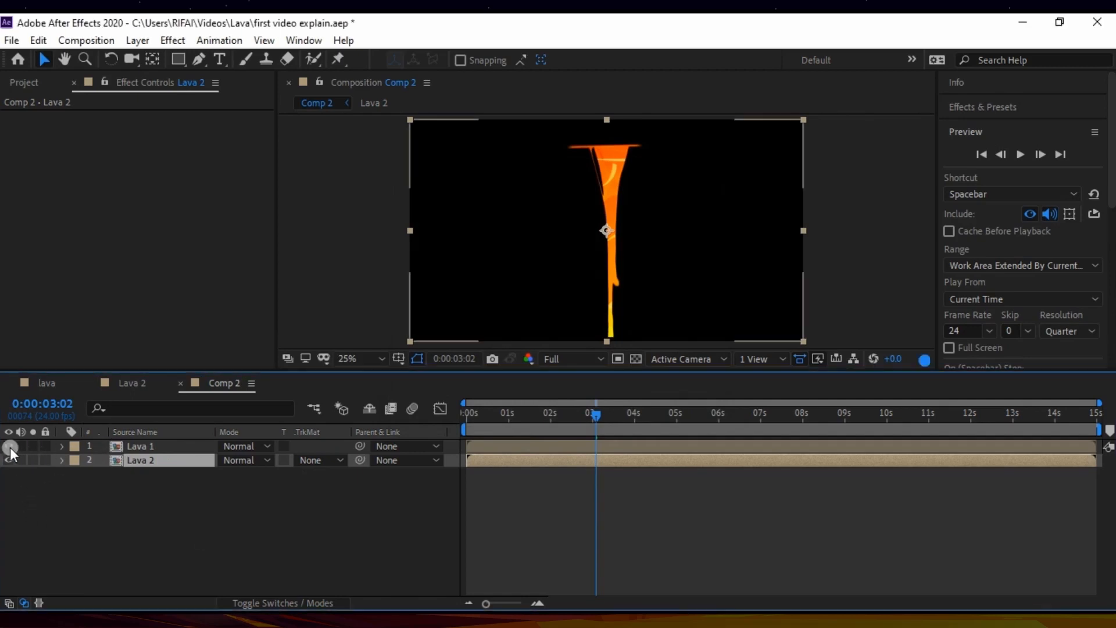
{"action": "left_click", "coordinate": [140, 445]}
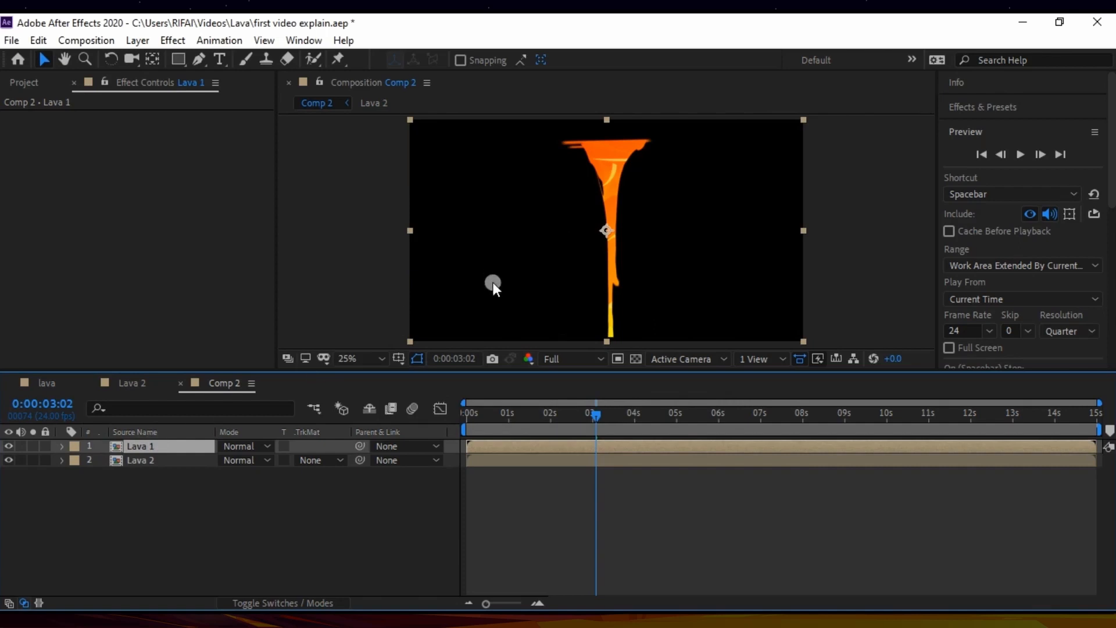
{"action": "key", "text": "p"}
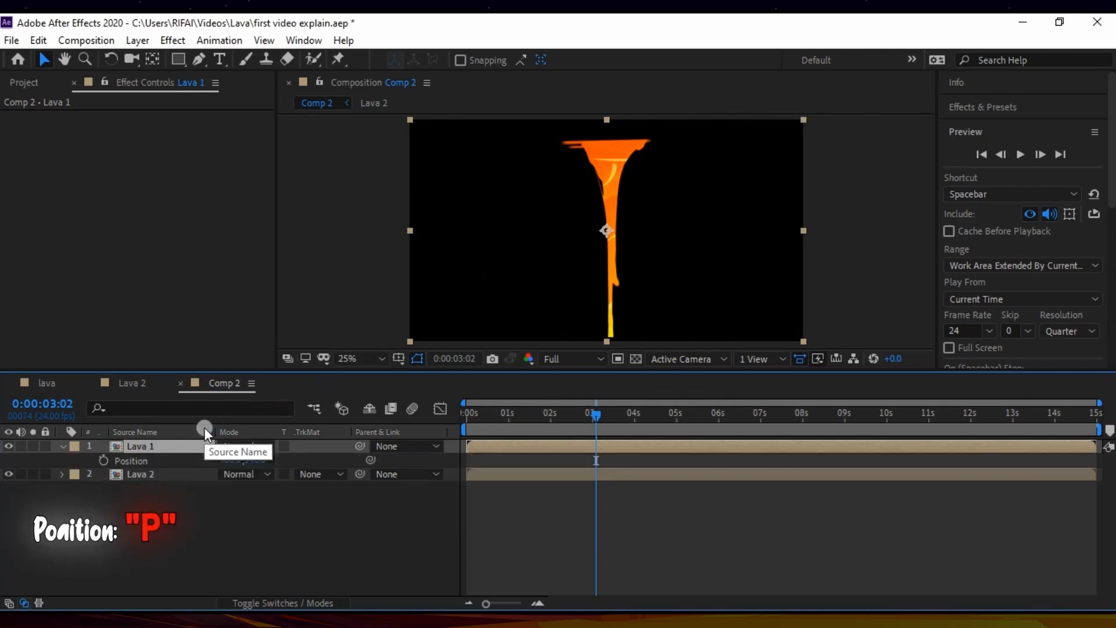
{"action": "left_click_drag", "start_coordinate": [232, 460], "coordinate": [866, 463]}
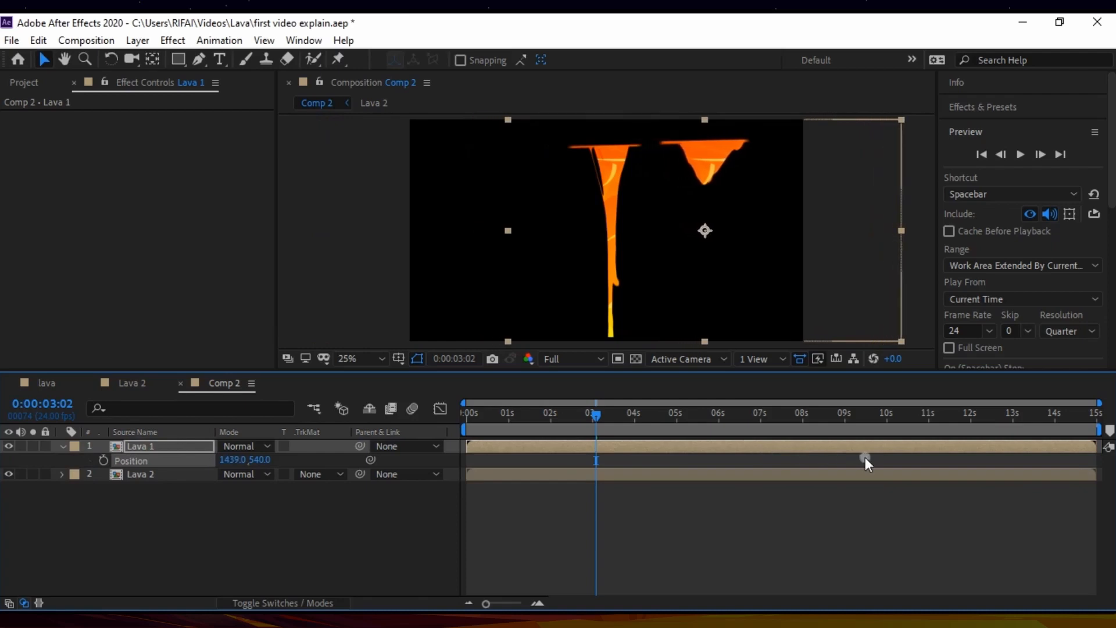
Step: Move the Lava 2 layer left to position 506.0, 540.0 and collapse the properties of both lava layers
{"action": "left_click", "coordinate": [175, 475]}
{"action": "key", "text": "p"}
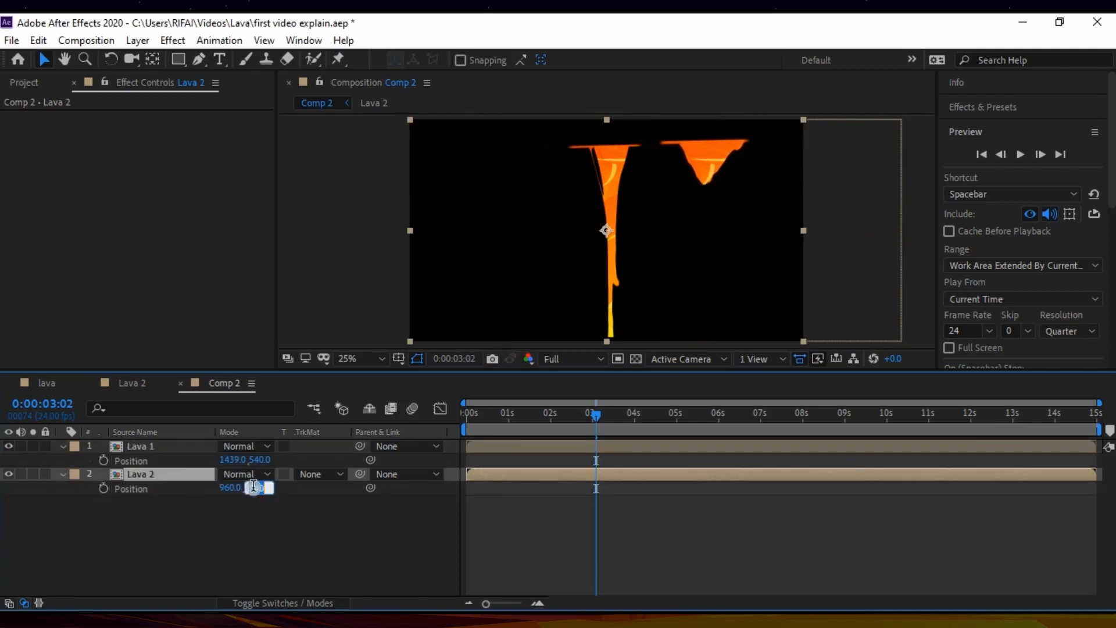
{"action": "left_click_drag", "start_coordinate": [223, 489], "coordinate": [112, 512]}
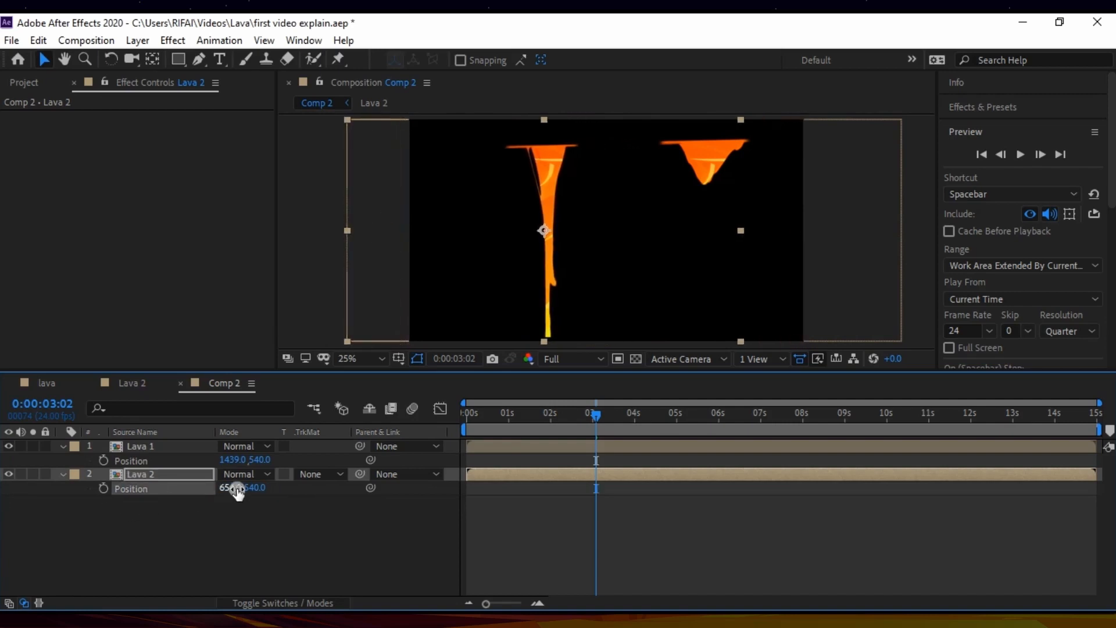
{"action": "left_click_drag", "start_coordinate": [237, 491], "coordinate": [119, 491]}
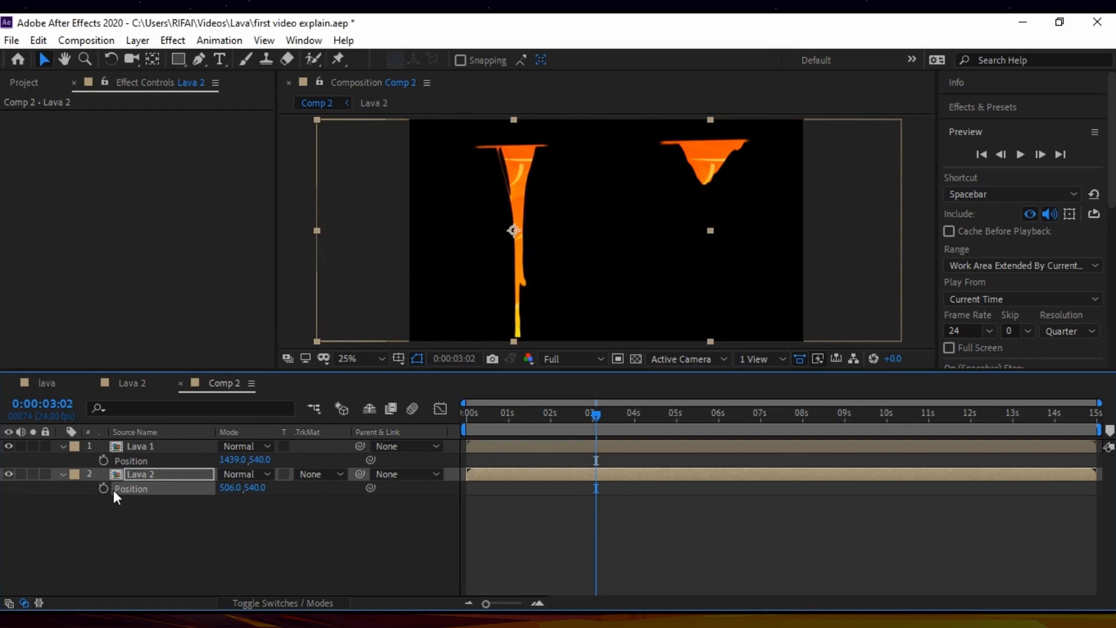
{"action": "left_click", "coordinate": [156, 514]}
{"action": "left_click", "coordinate": [63, 474]}
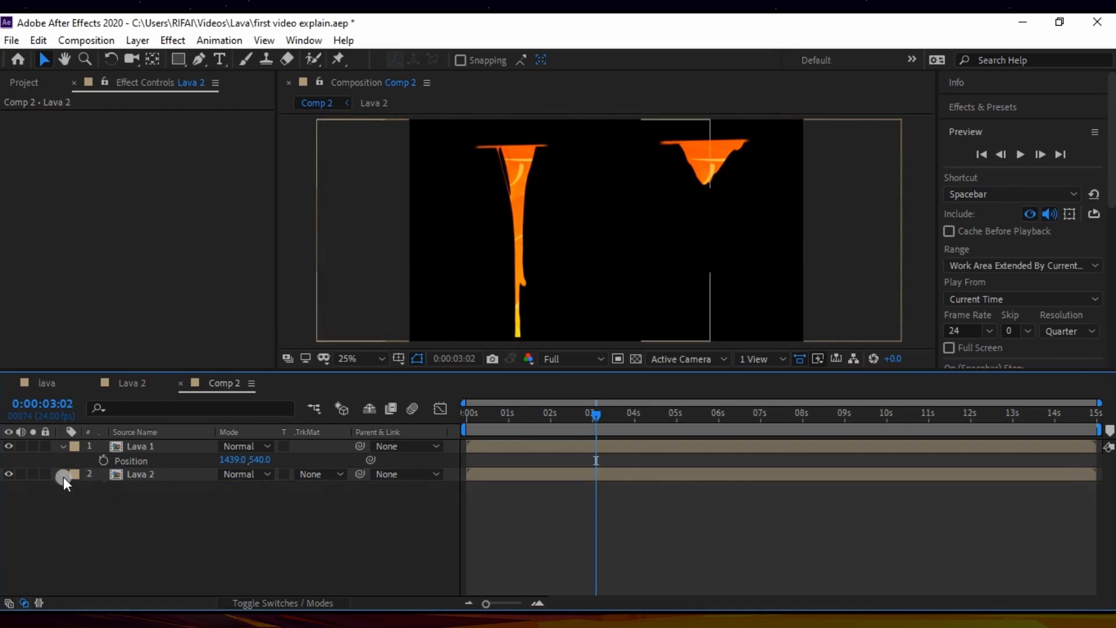
{"action": "left_click", "coordinate": [61, 447]}
Step: Open the Lava 2 composition and add an adjustment layer named CC
{"action": "left_click", "coordinate": [144, 461]}
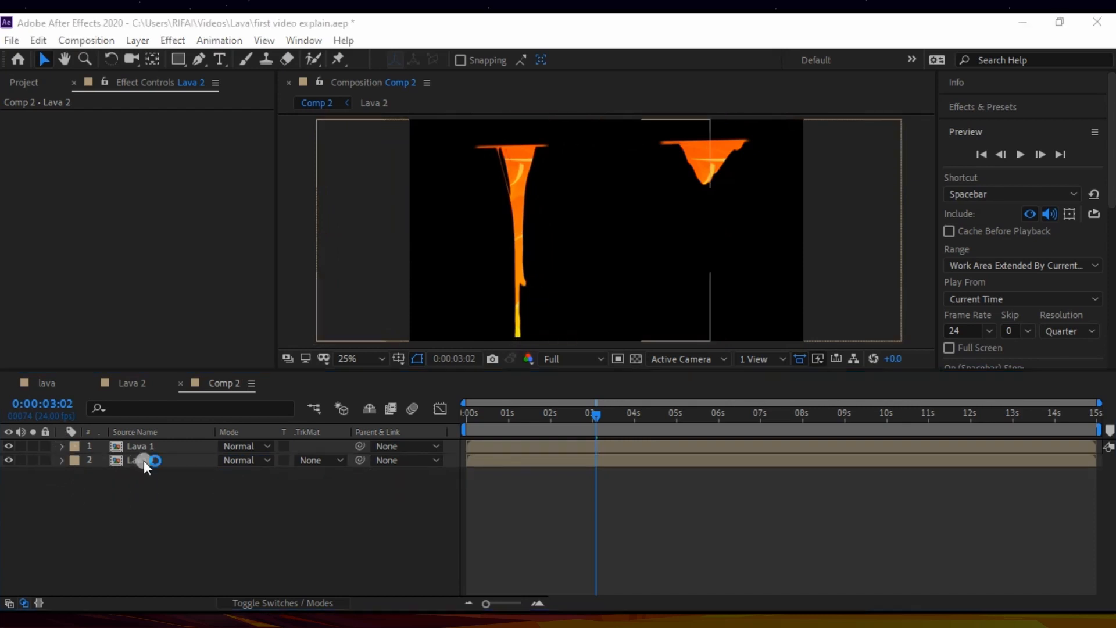
{"action": "double_click", "coordinate": [145, 460]}
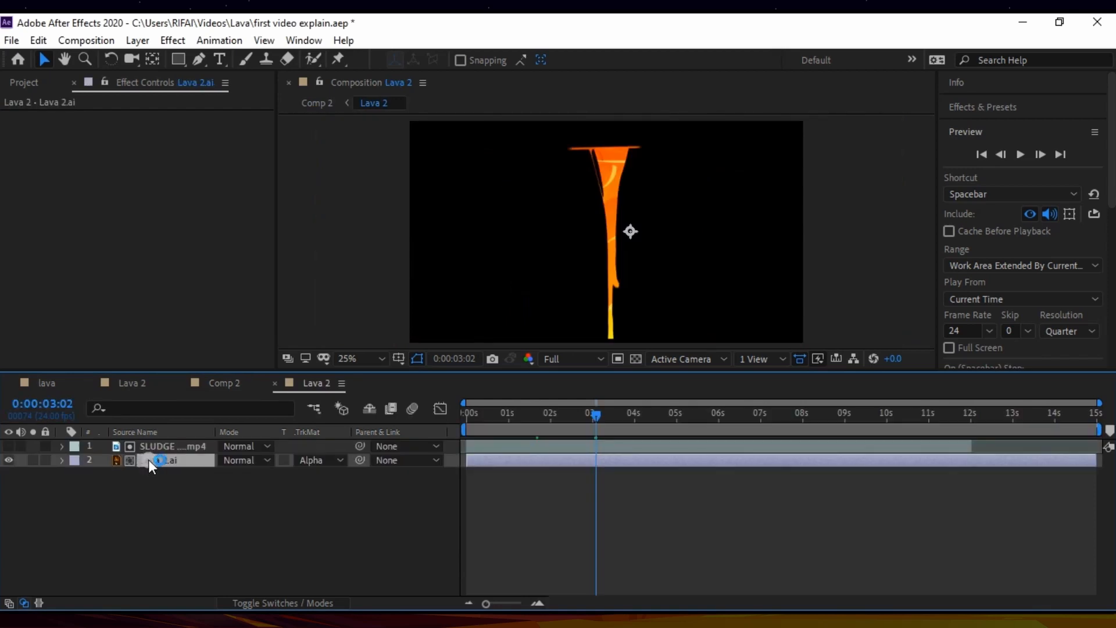
{"action": "left_click", "coordinate": [180, 480]}
{"action": "left_click", "coordinate": [139, 38]}
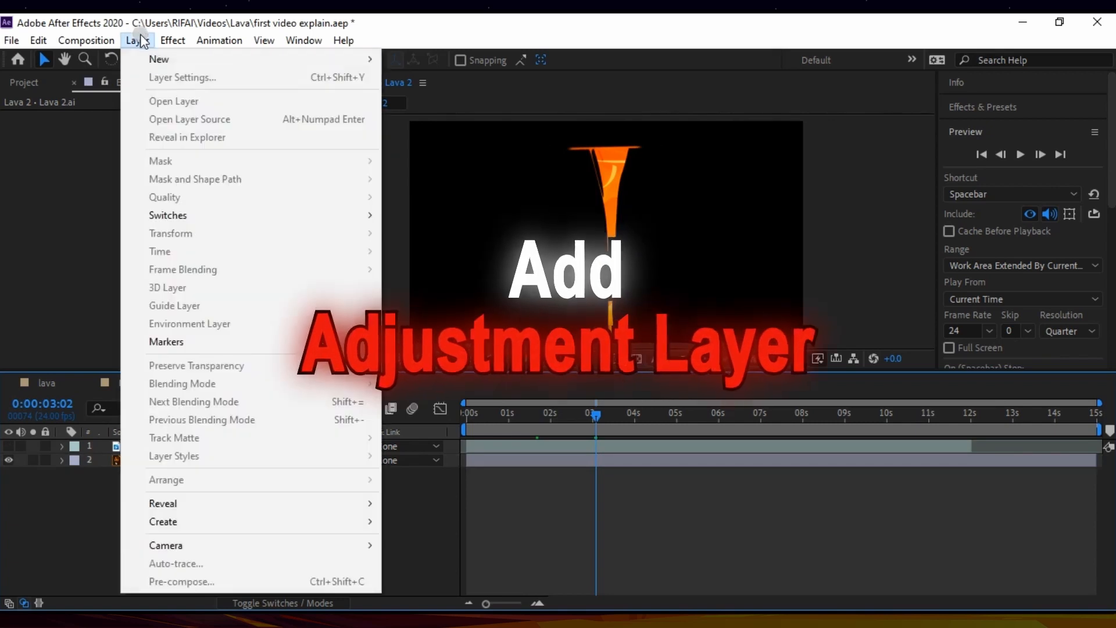
{"action": "mouse_move", "coordinate": [194, 60]}
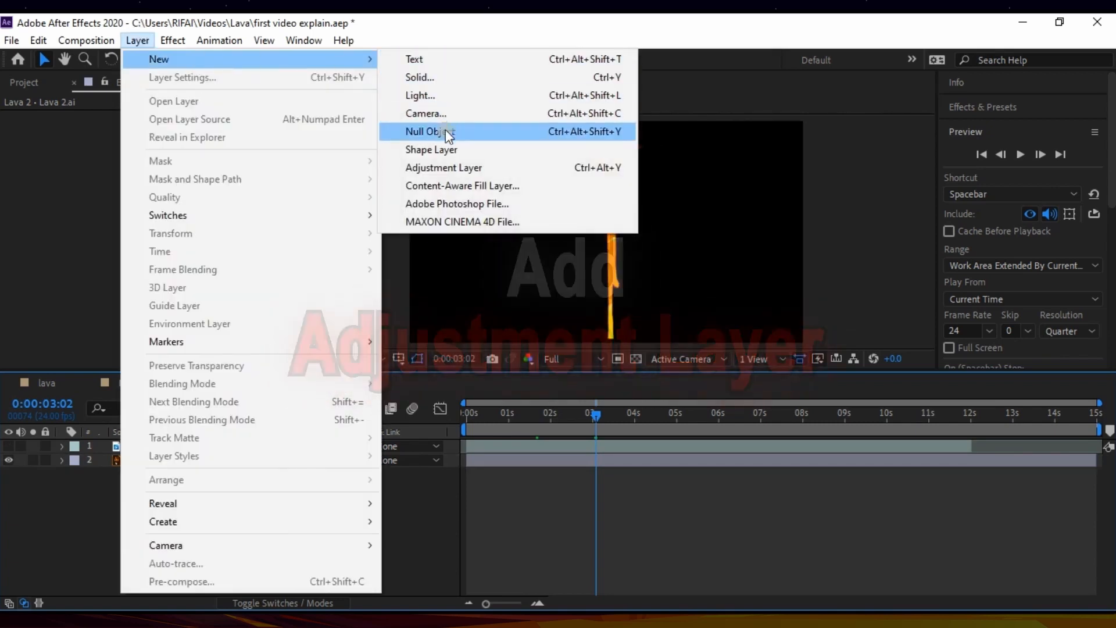
{"action": "left_click", "coordinate": [439, 167]}
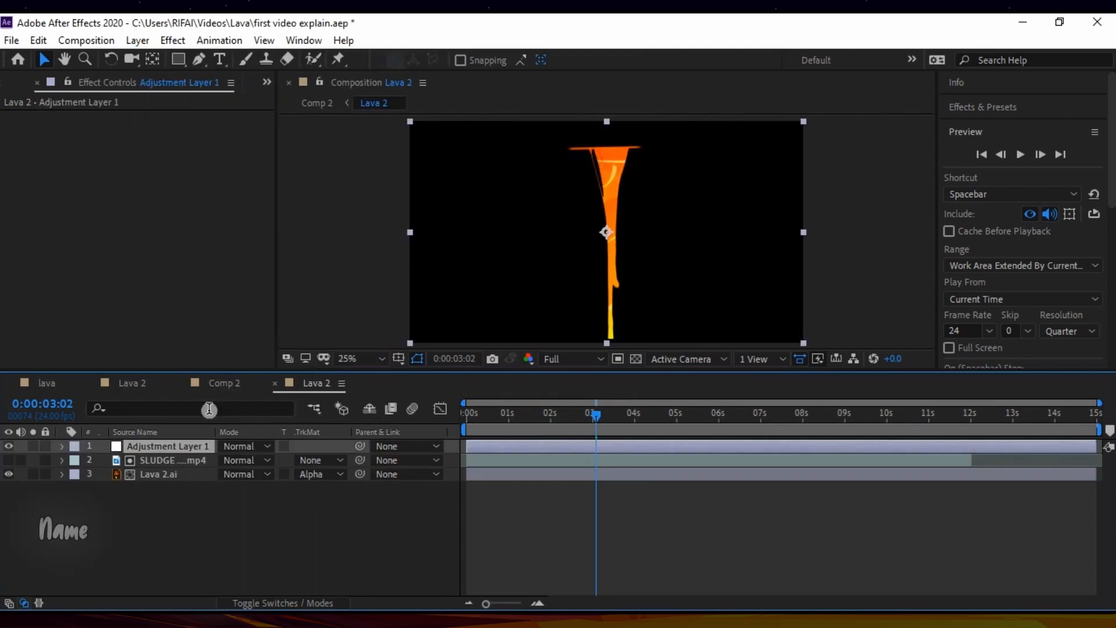
{"action": "right_click", "coordinate": [171, 444]}
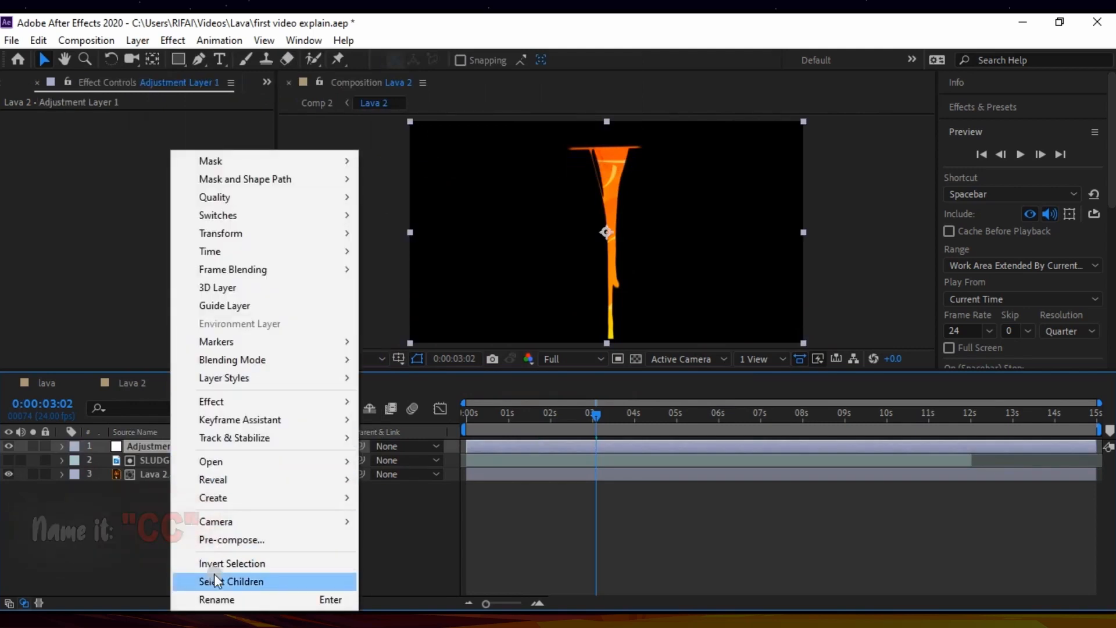
{"action": "left_click", "coordinate": [213, 597]}
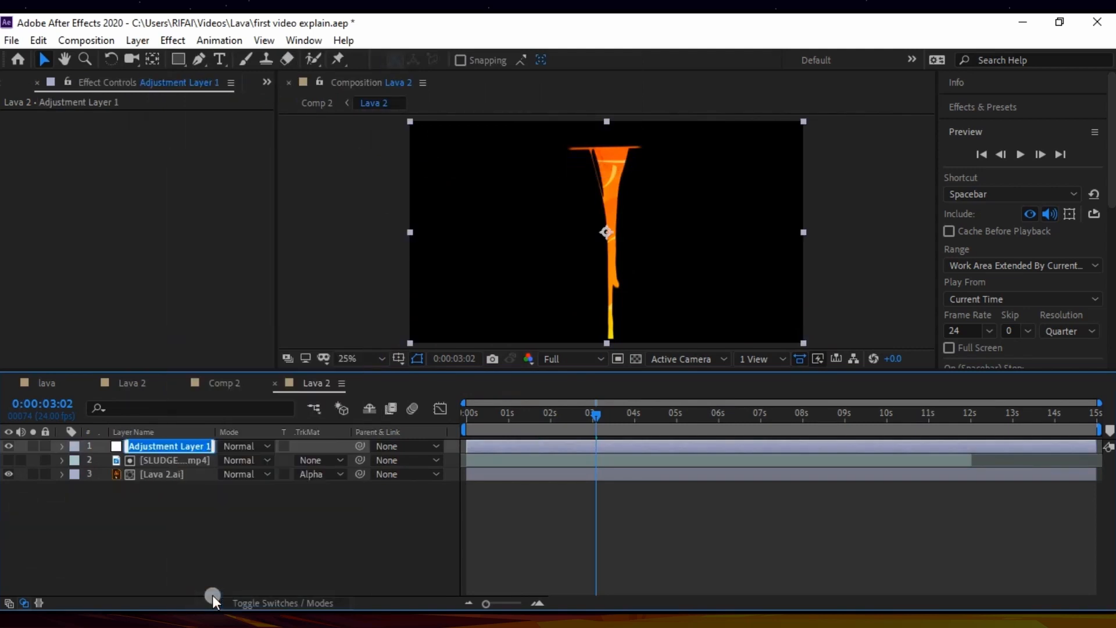
{"action": "type", "text": "CC"}
{"action": "key", "text": "Return"}
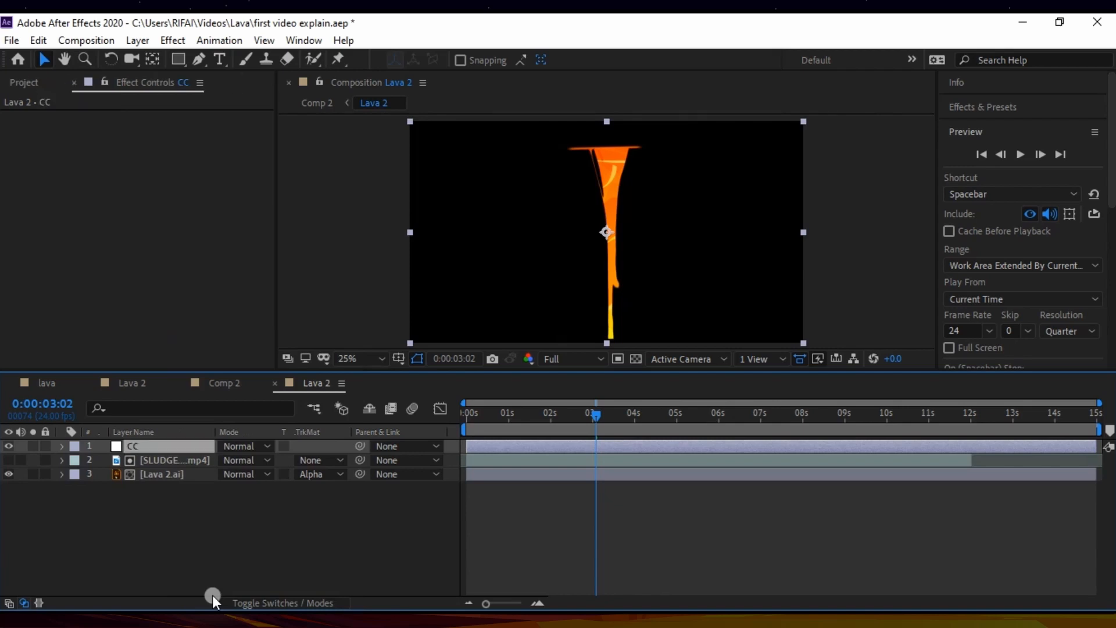
Step: Apply the Hue/Saturation effect to the CC layer and set Master Saturation to -12
{"action": "left_click", "coordinate": [173, 39]}
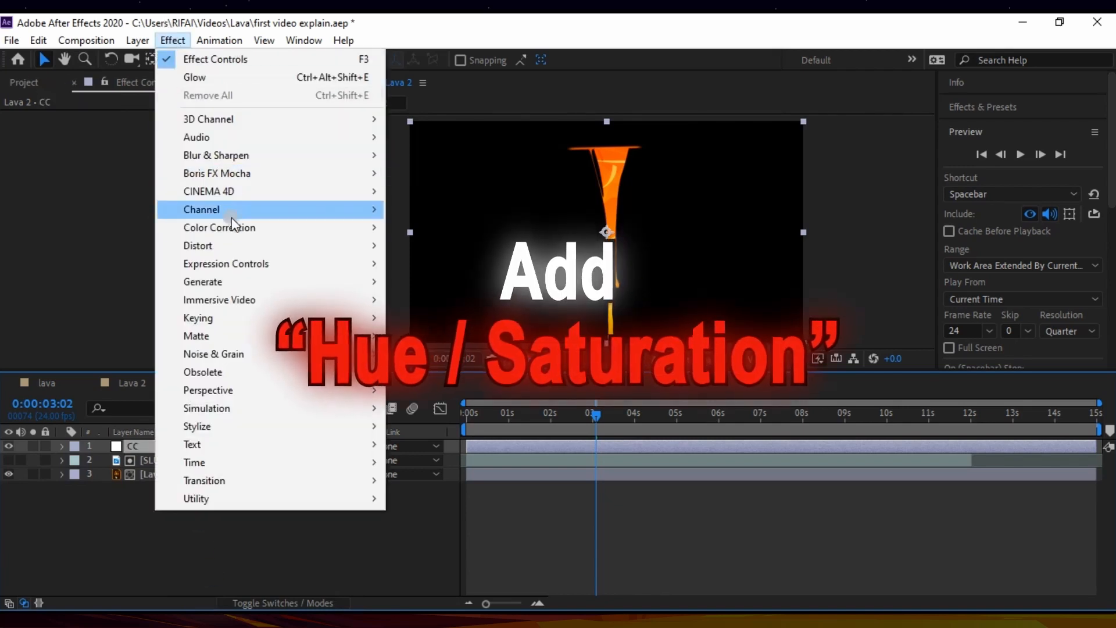
{"action": "mouse_move", "coordinate": [229, 226]}
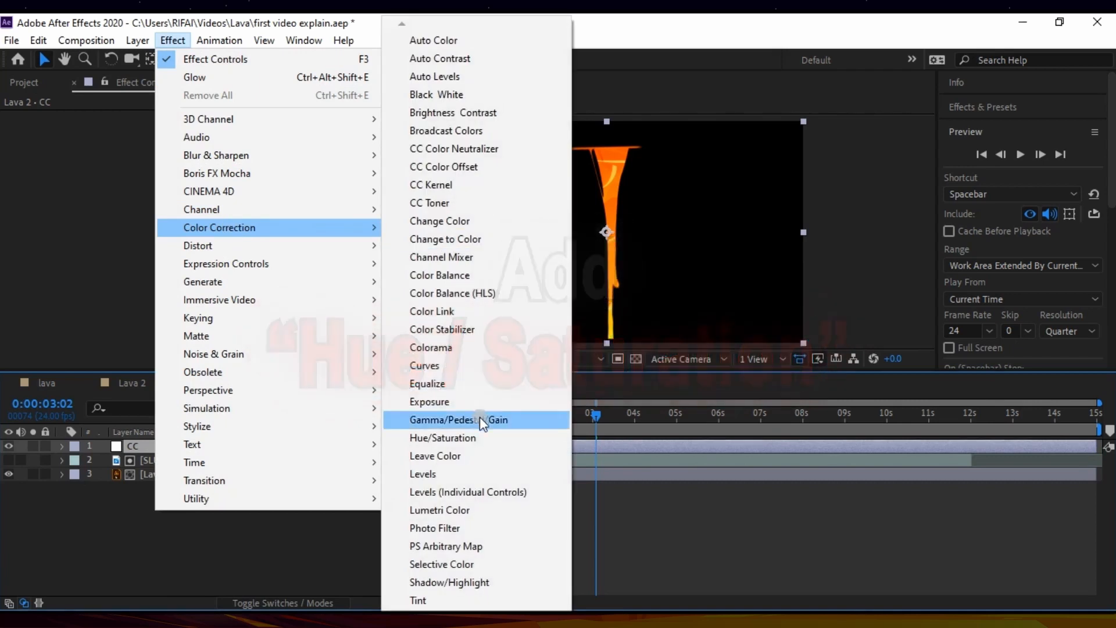
{"action": "left_click", "coordinate": [478, 440]}
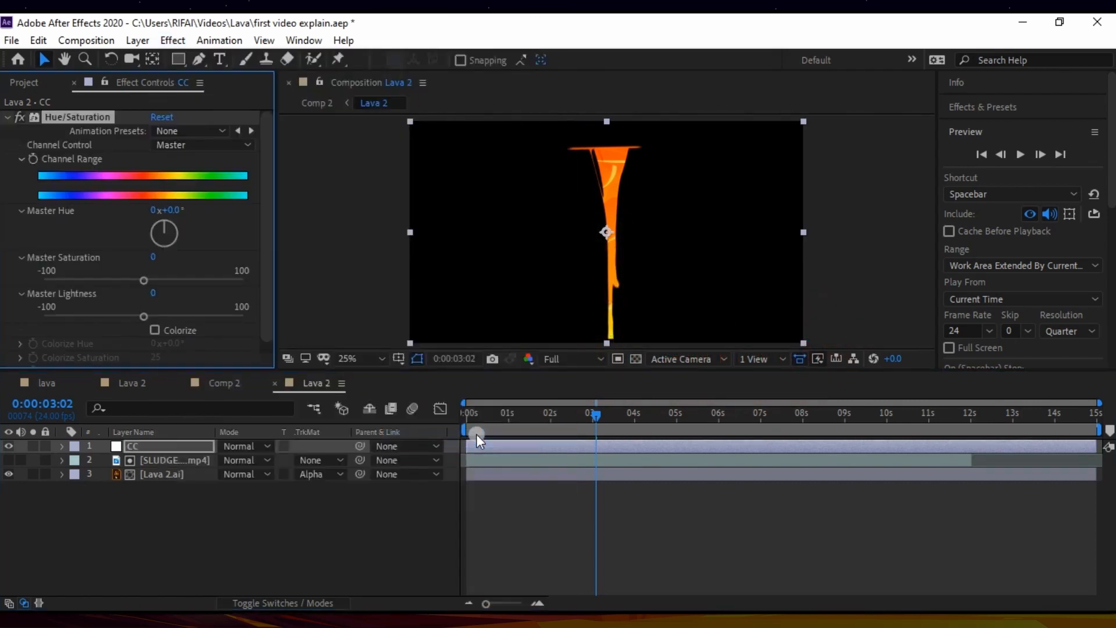
{"action": "left_click", "coordinate": [102, 443]}
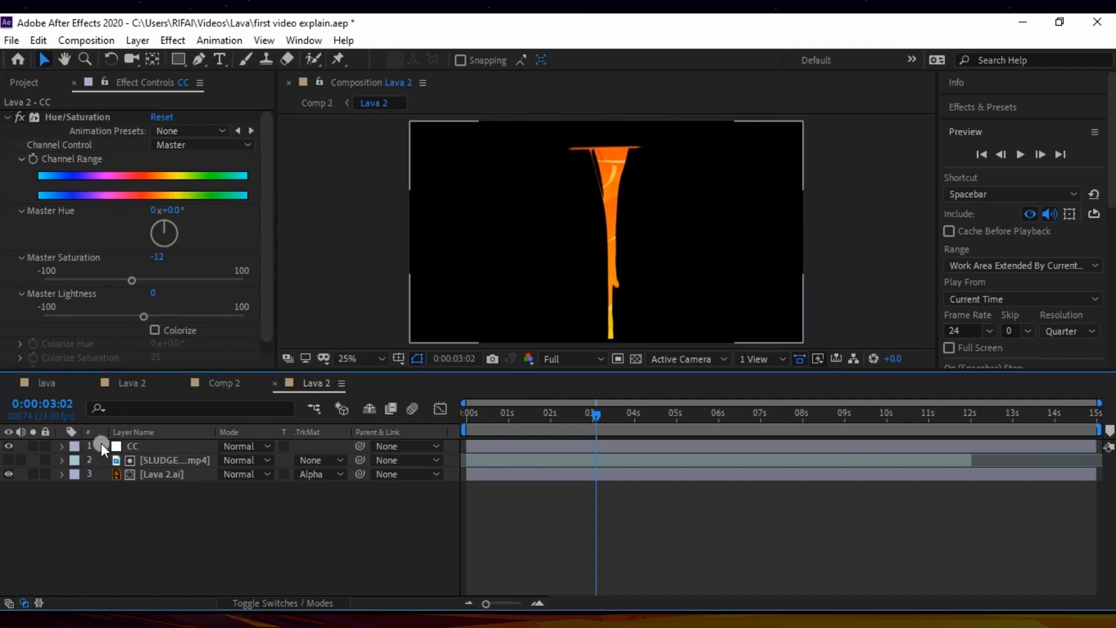
Step: Add a second adjustment layer above CC and name it Glow
{"action": "left_click", "coordinate": [170, 39]}
{"action": "mouse_move", "coordinate": [138, 40]}
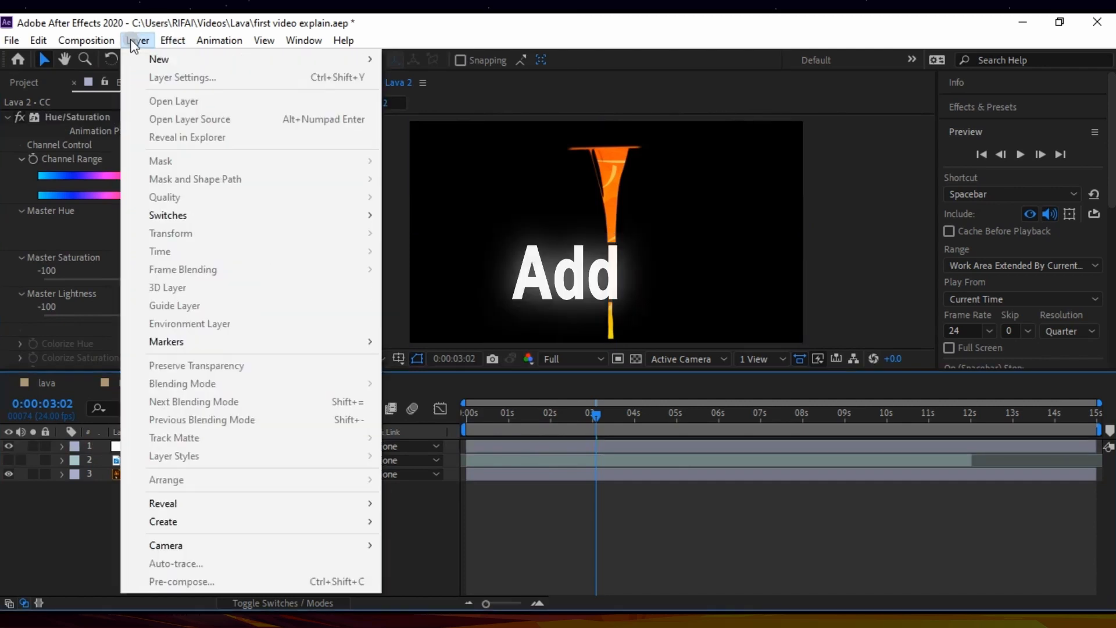
{"action": "mouse_move", "coordinate": [175, 59]}
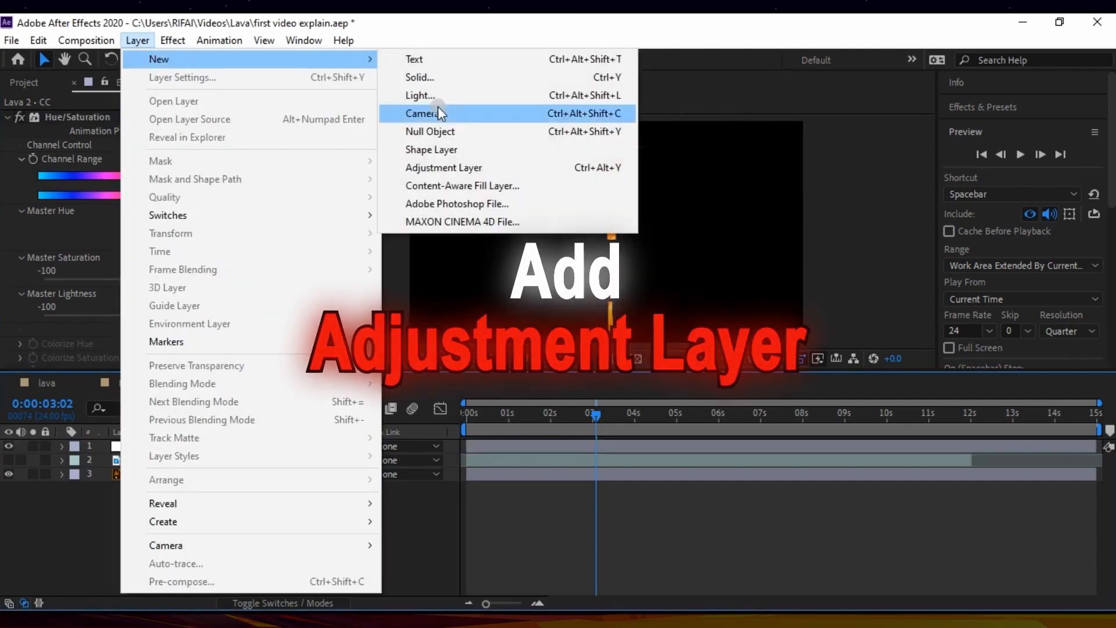
{"action": "left_click", "coordinate": [445, 170]}
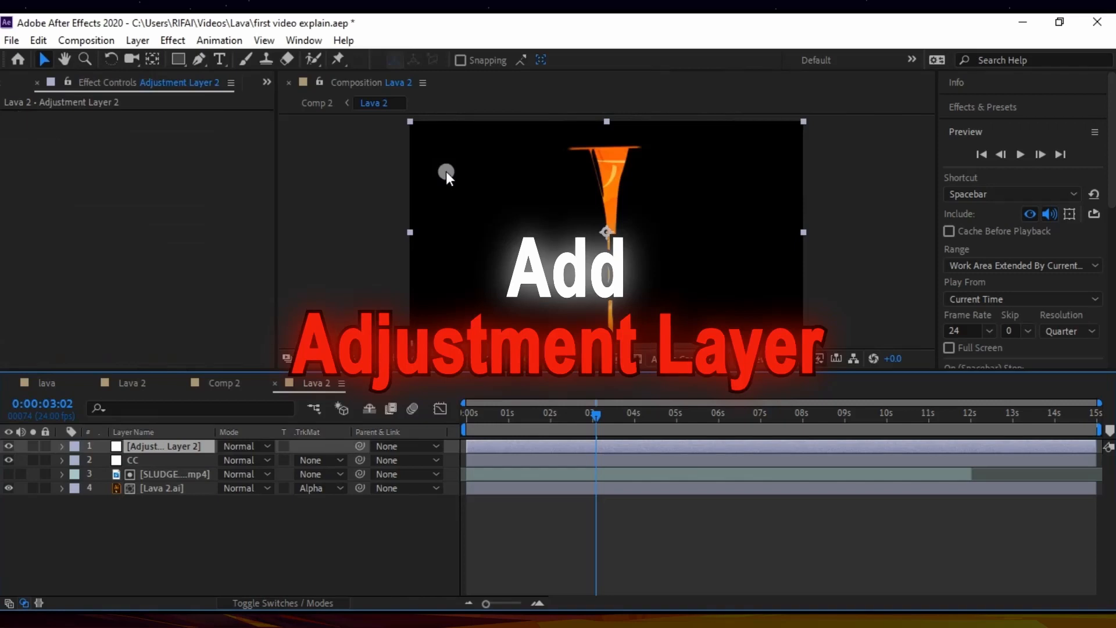
{"action": "right_click", "coordinate": [162, 445]}
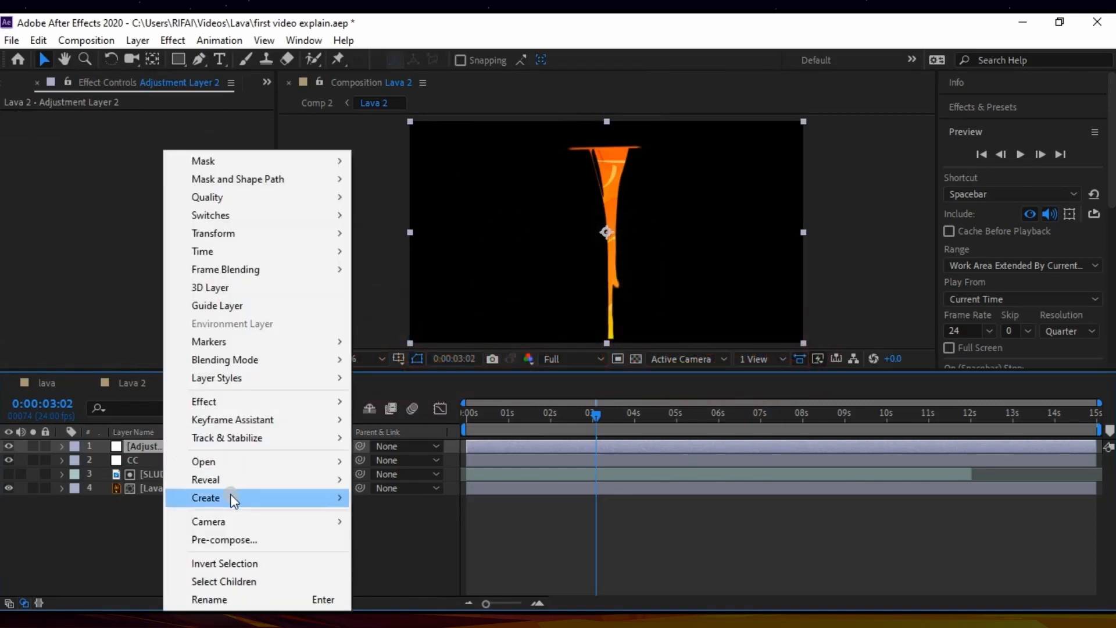
{"action": "left_click", "coordinate": [209, 599]}
{"action": "type", "text": "G"}
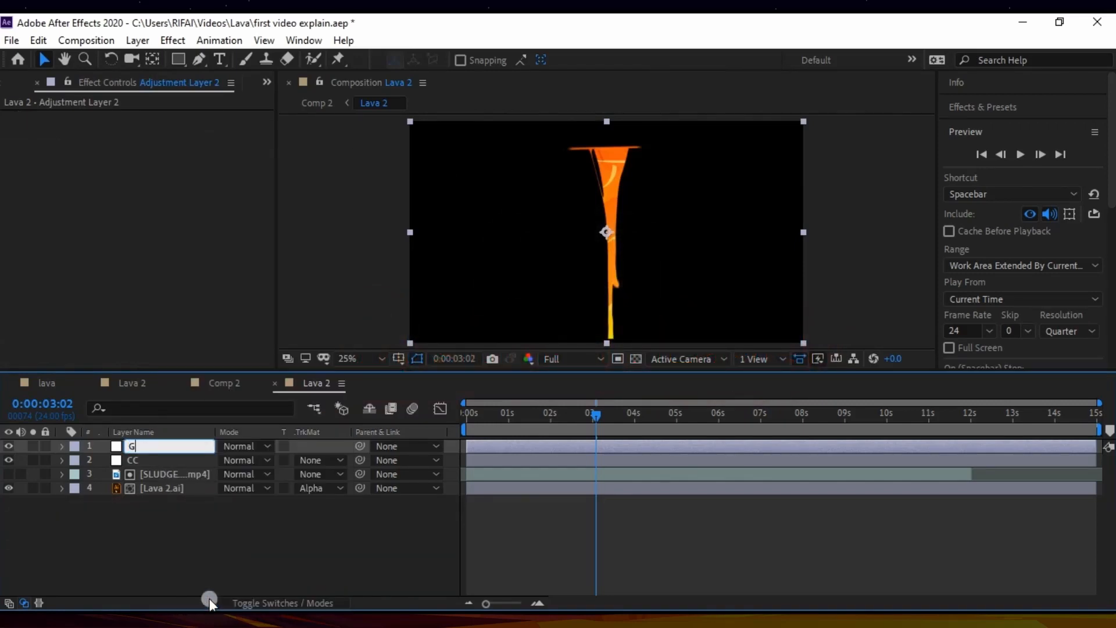
{"action": "type", "text": "low"}
{"action": "key", "text": "Return"}
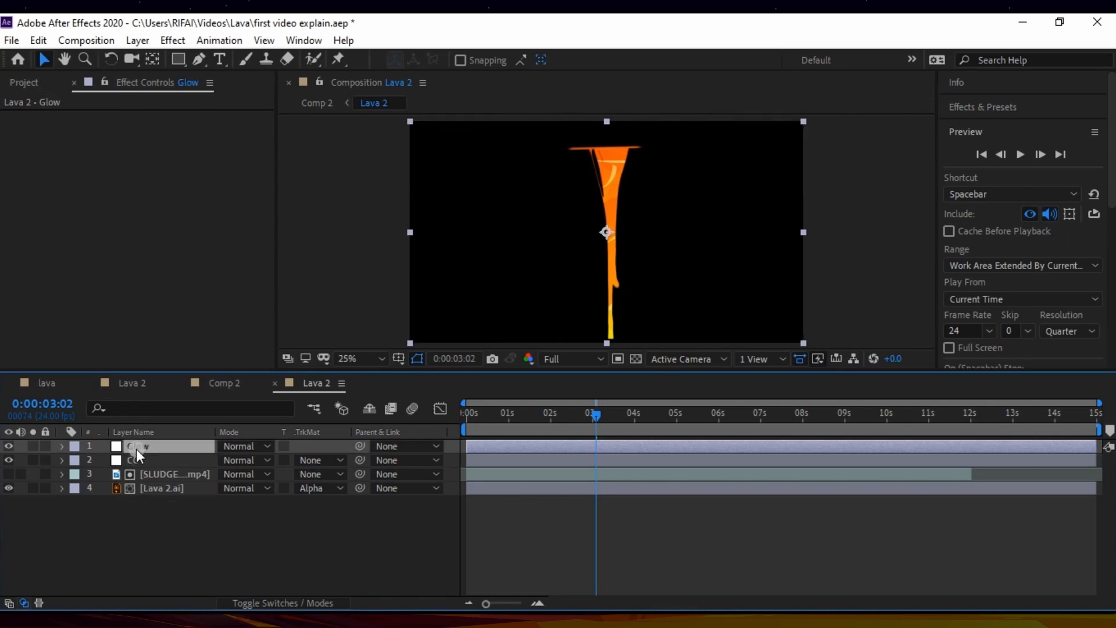
Step: Apply the Glow effect to the Glow layer with a Glow Threshold of 100% and a Glow Radius of 114
{"action": "left_click", "coordinate": [180, 42]}
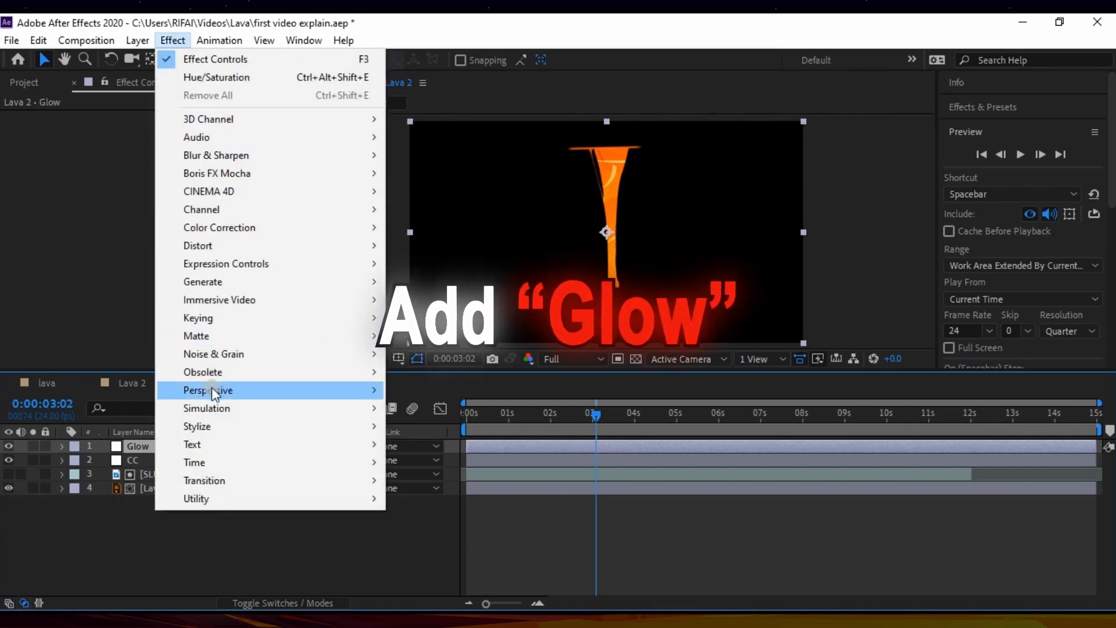
{"action": "mouse_move", "coordinate": [210, 428]}
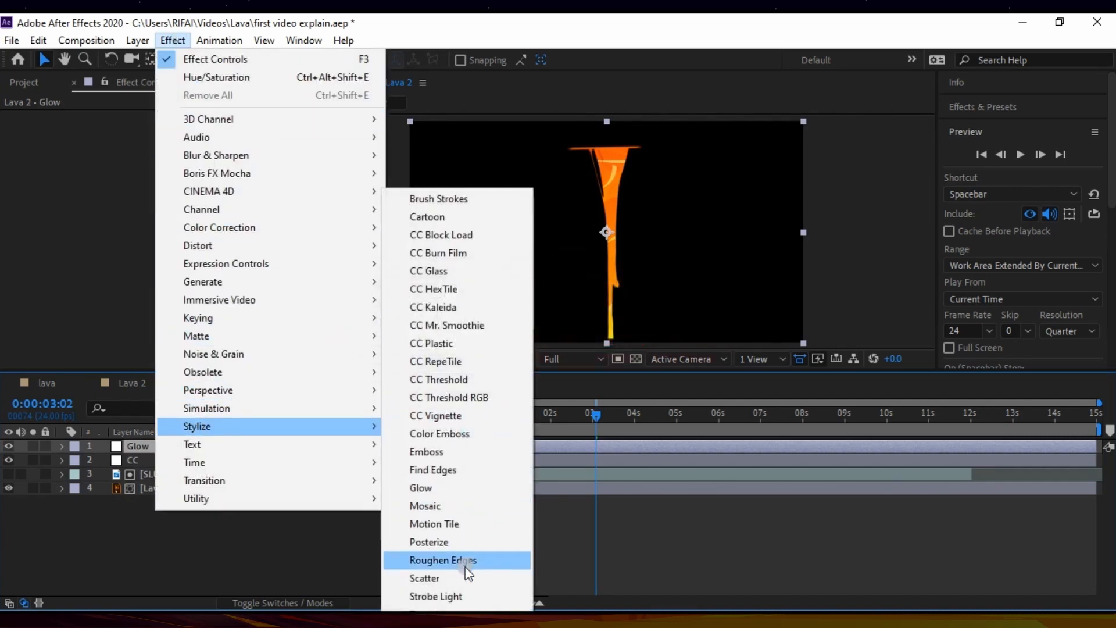
{"action": "left_click", "coordinate": [451, 488]}
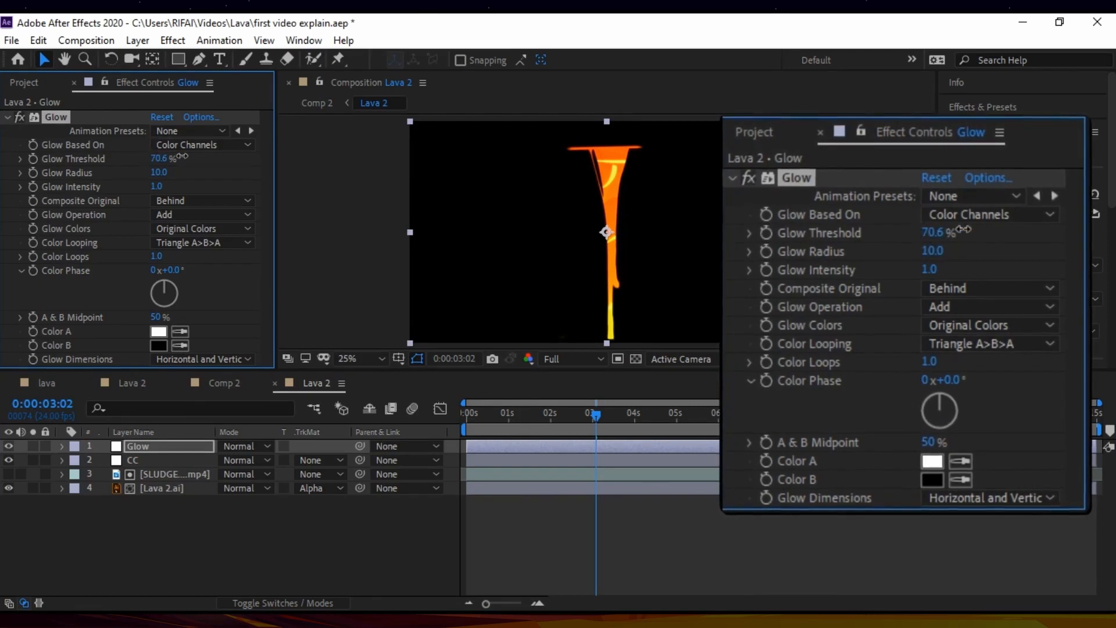
{"action": "left_click", "coordinate": [157, 159]}
{"action": "left_click_drag", "start_coordinate": [157, 160], "coordinate": [234, 168]}
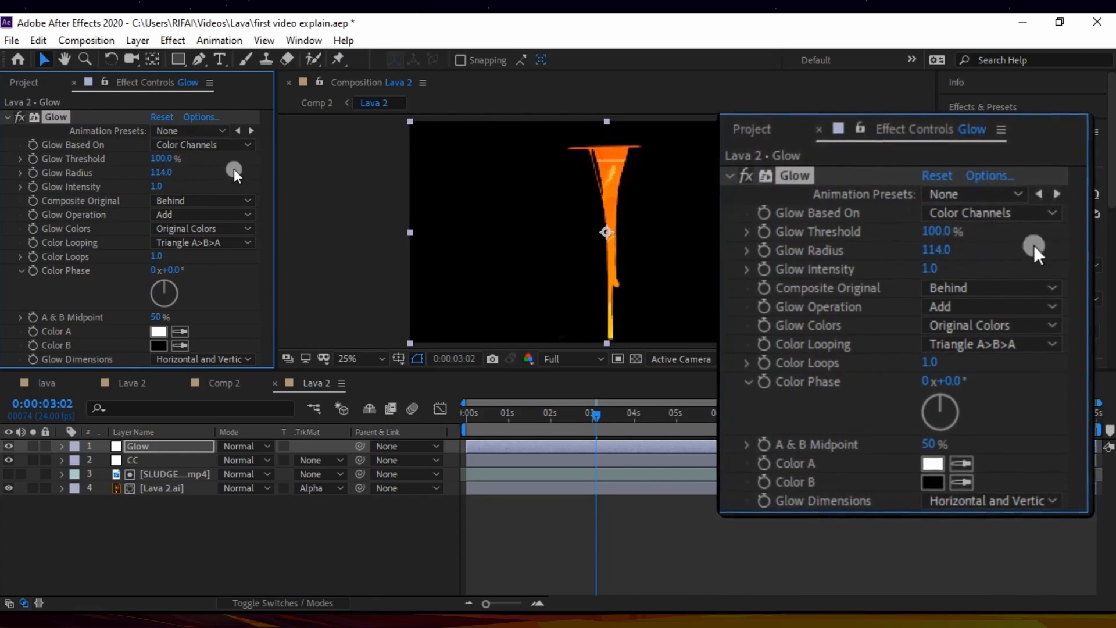
{"action": "left_click", "coordinate": [6, 115]}
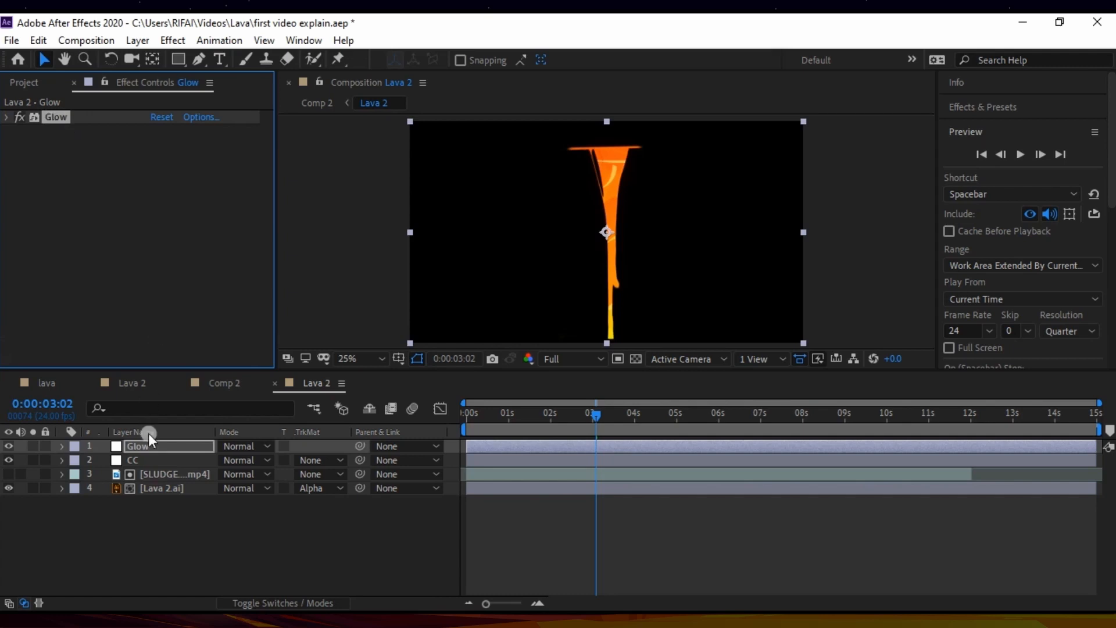
Step: Raise the CC layer's Master Saturation to 61
{"action": "left_click", "coordinate": [142, 458]}
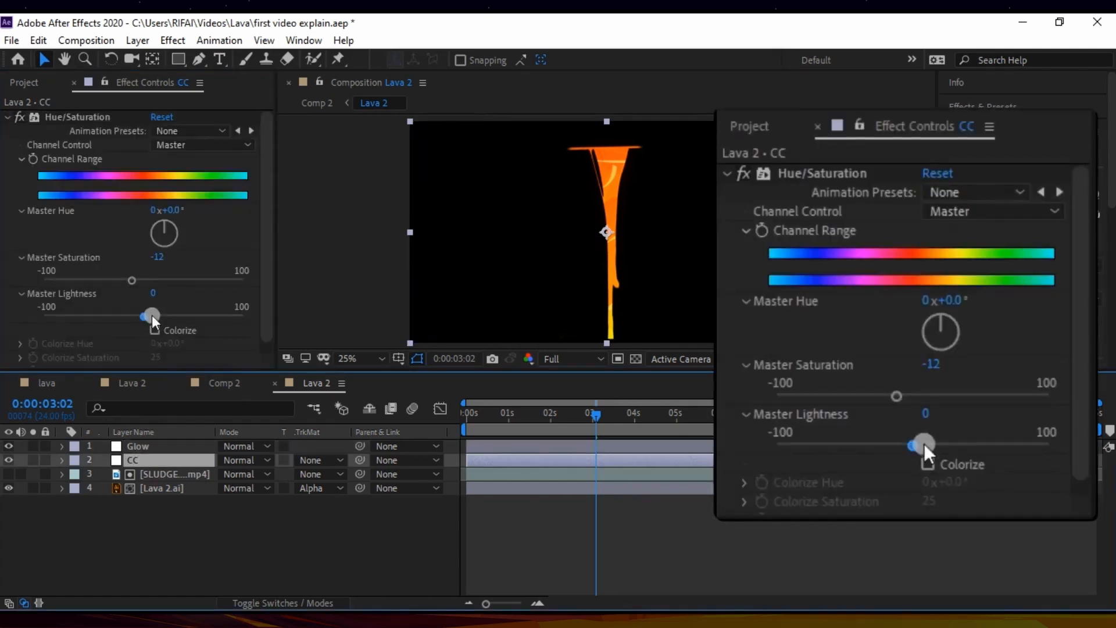
{"action": "left_click_drag", "start_coordinate": [133, 278], "coordinate": [206, 282]}
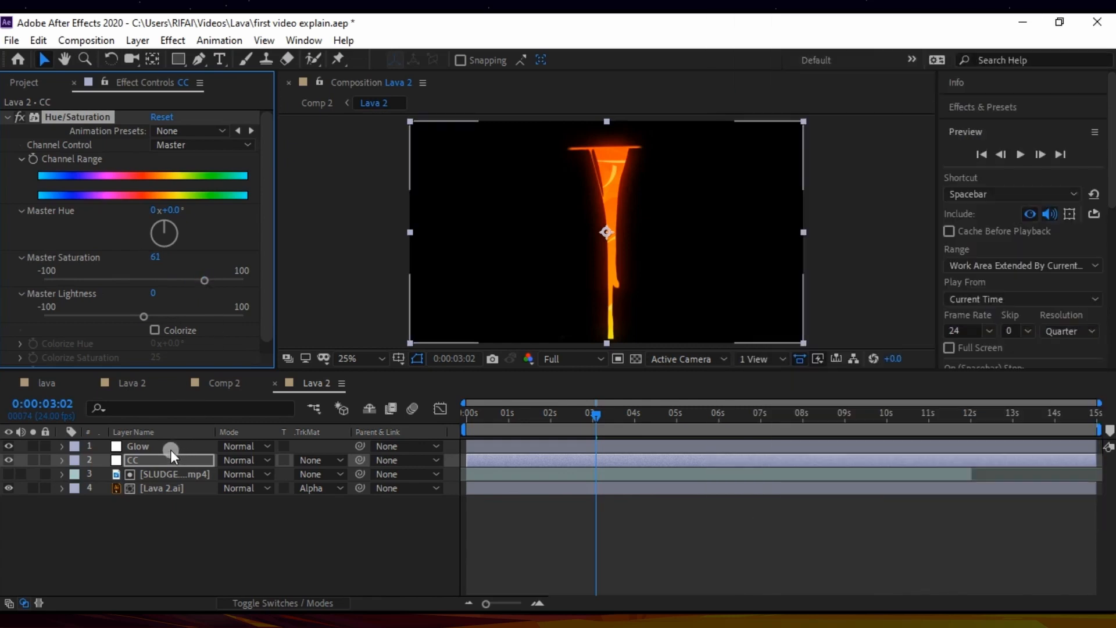
Step: Copy the Glow and CC adjustment layers from Lava 2 and paste them above the sludge layer in the Lava 1 composition
{"action": "left_click", "coordinate": [169, 447]}
{"action": "left_click", "coordinate": [166, 460], "text": "ctrl"}
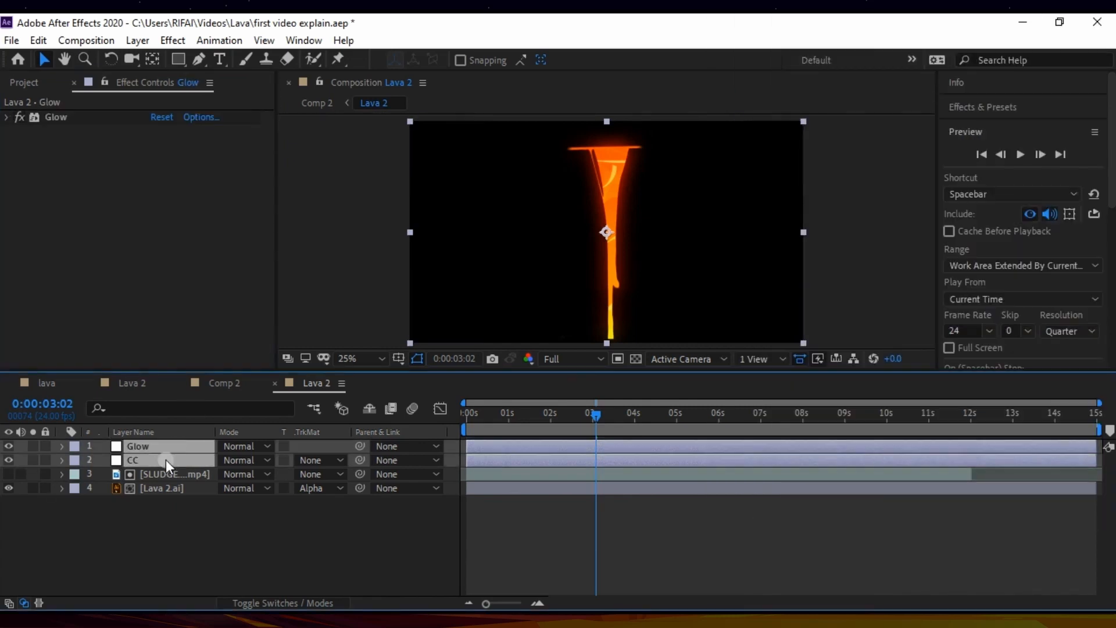
{"action": "right_click", "coordinate": [166, 459]}
{"action": "left_click", "coordinate": [128, 460]}
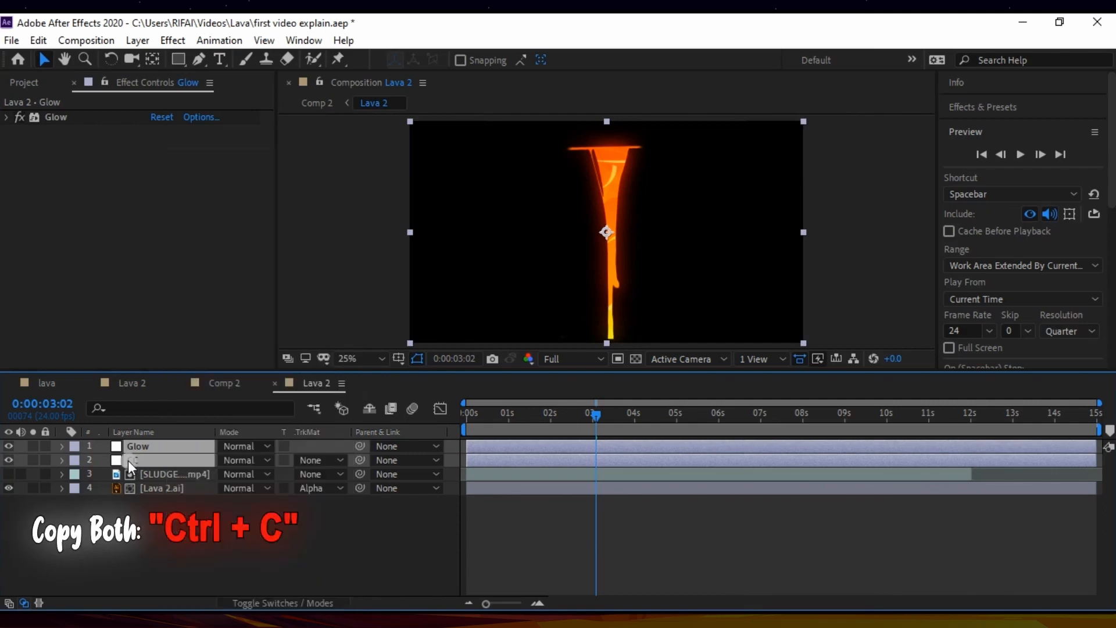
{"action": "left_click", "coordinate": [215, 386]}
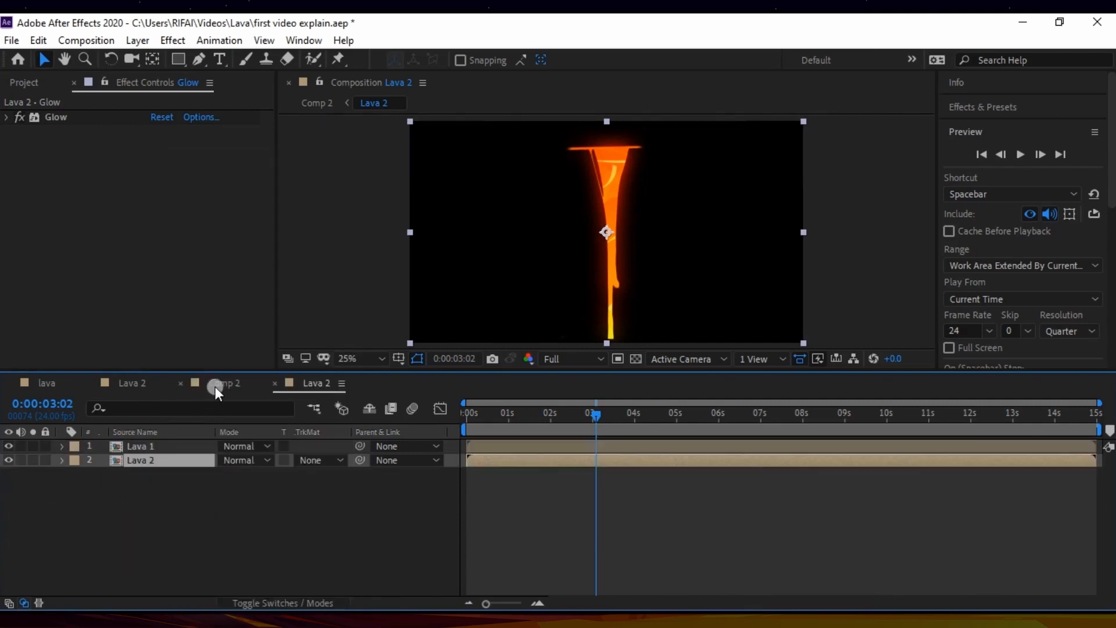
{"action": "double_click", "coordinate": [147, 449]}
{"action": "left_click", "coordinate": [148, 449]}
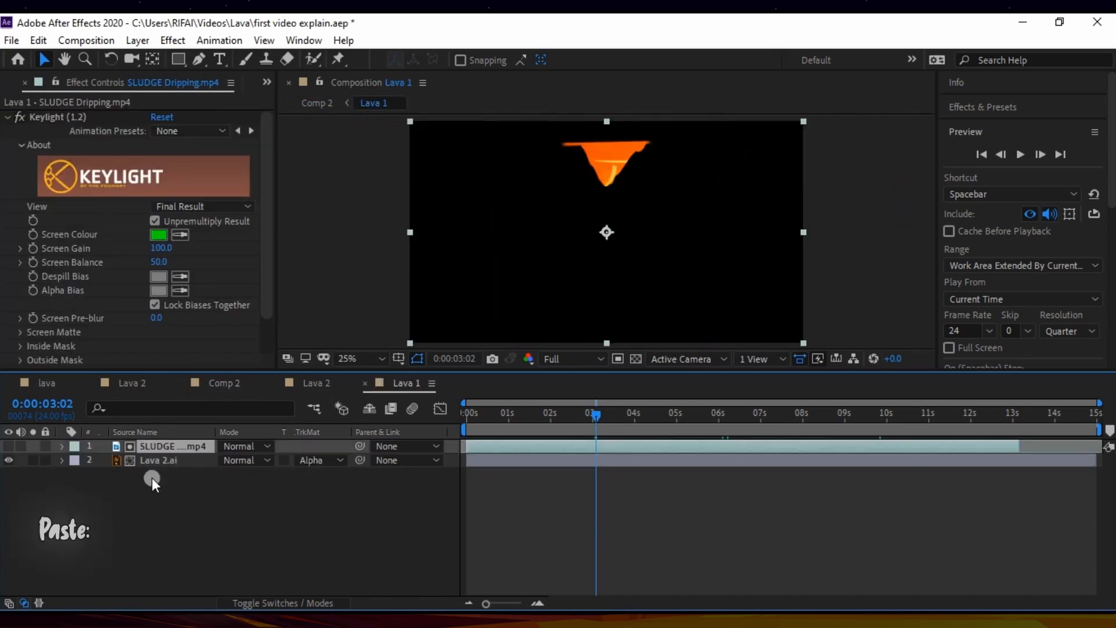
{"action": "left_click", "coordinate": [151, 477]}
{"action": "key", "text": "ctrl+v"}
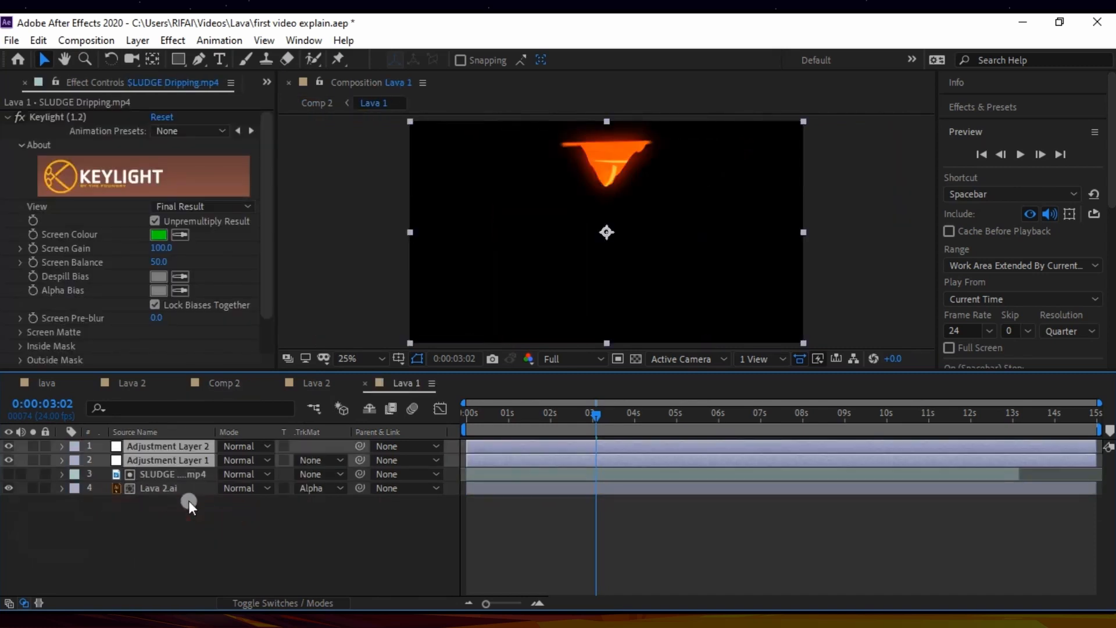
{"action": "left_click", "coordinate": [188, 501]}
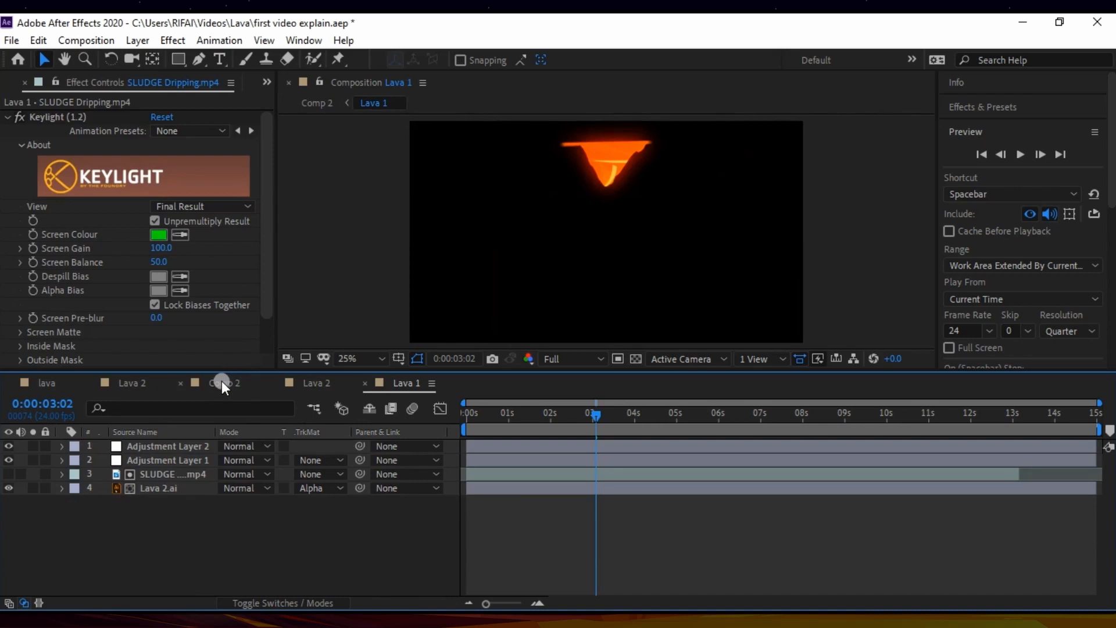
Step: Return to Comp 2 to check both glowing drips and move the playhead back to the start of the timeline
{"action": "left_click", "coordinate": [222, 381]}
{"action": "left_click", "coordinate": [128, 487]}
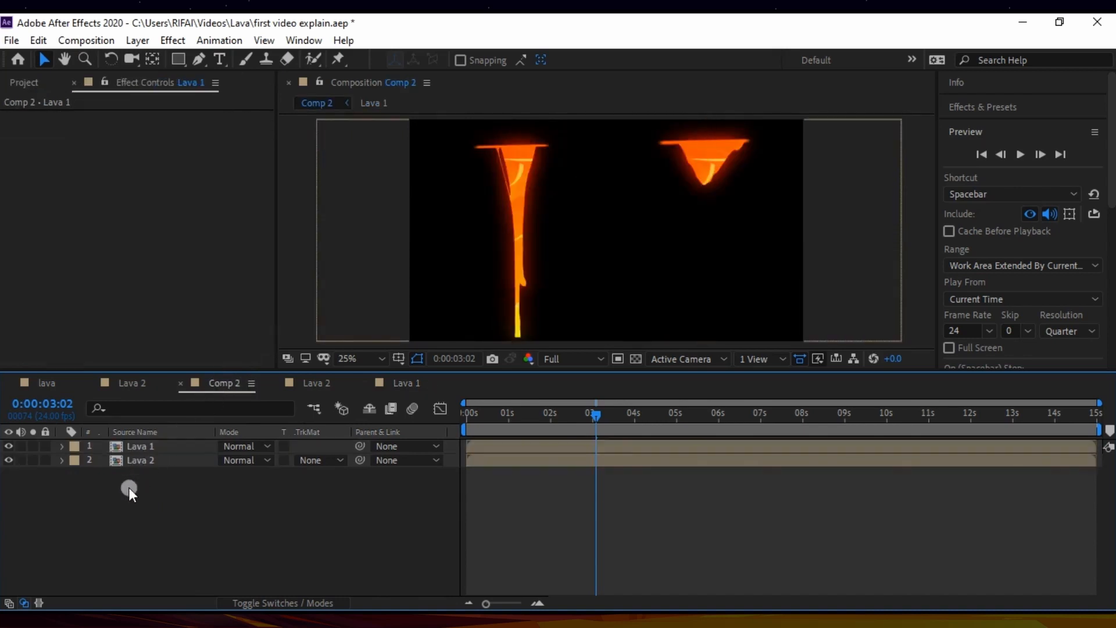
{"action": "left_click", "coordinate": [135, 446]}
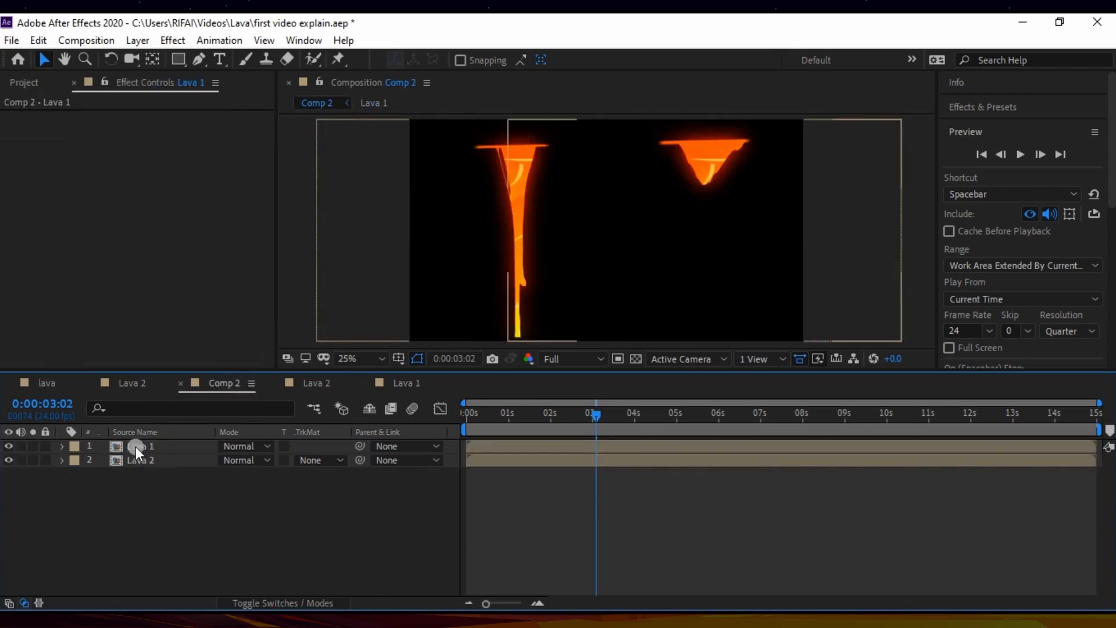
{"action": "left_click", "coordinate": [128, 495]}
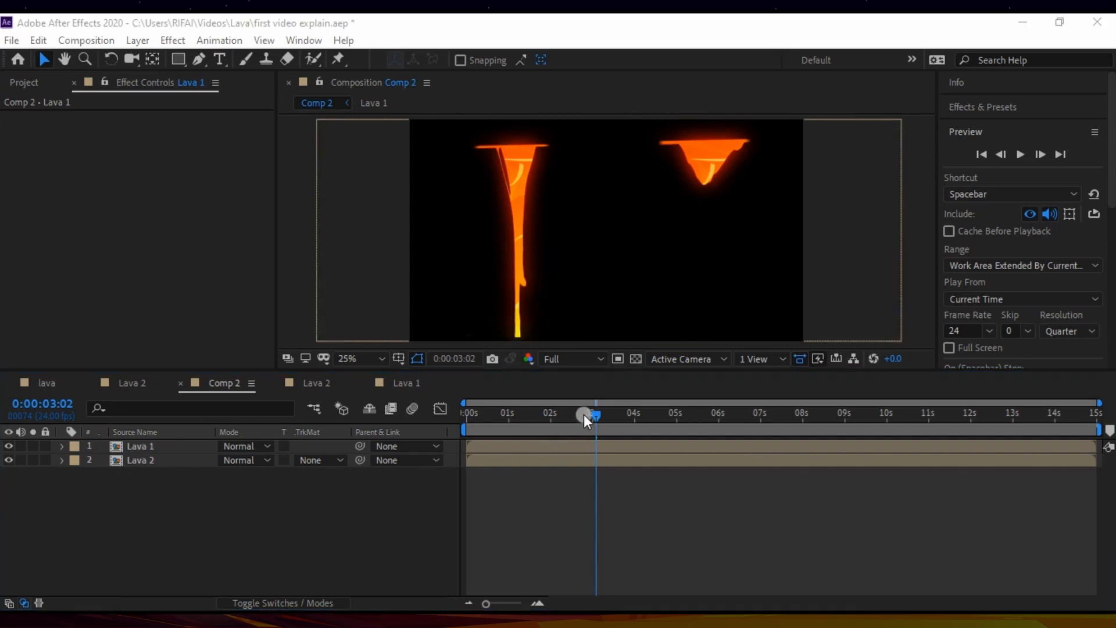
{"action": "left_click_drag", "start_coordinate": [591, 413], "coordinate": [437, 431]}
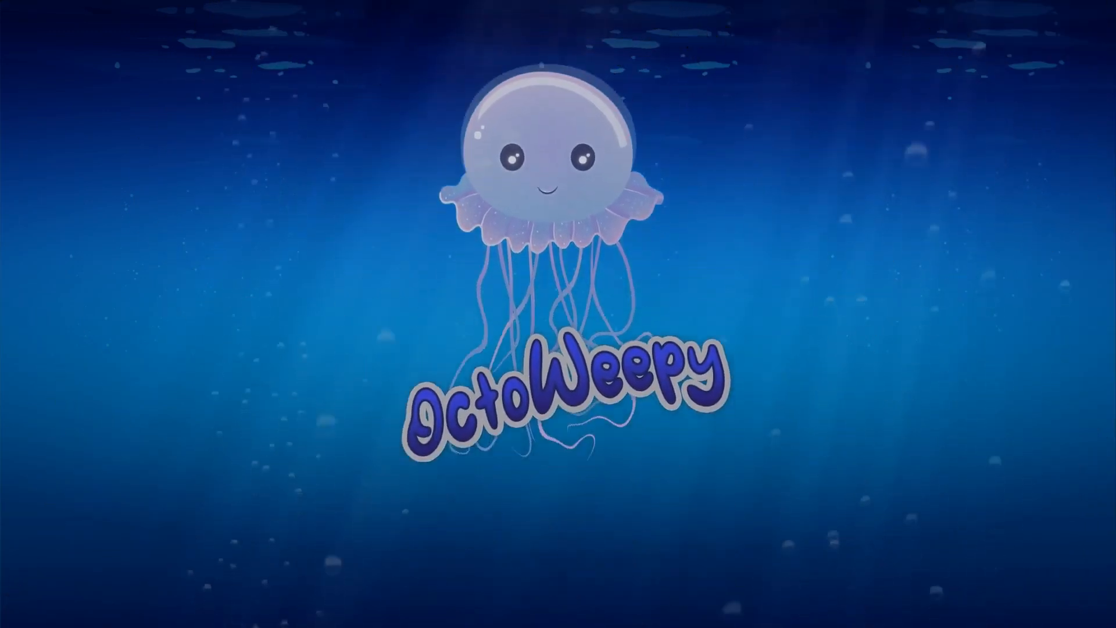